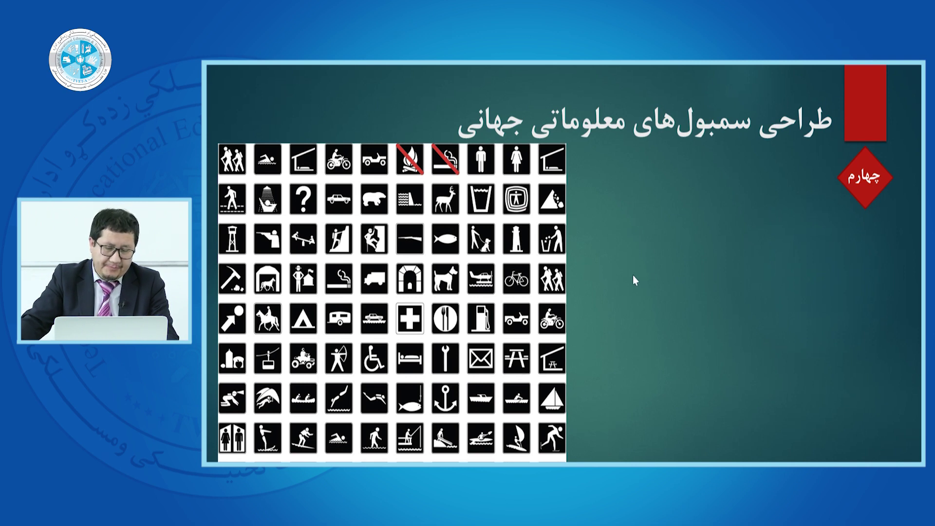
End the slide show and switch to the symbol sheet Untitled-4 in Illustrator.
key(Escape)
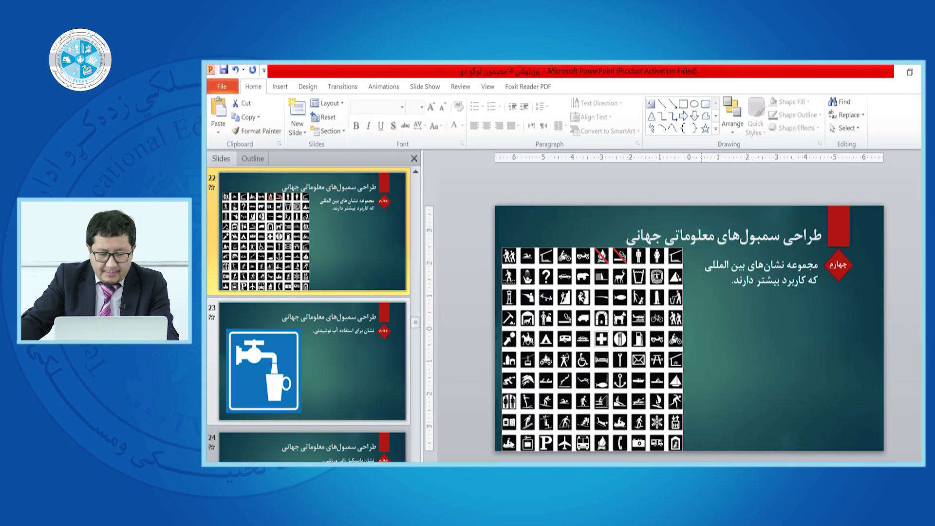
key(alt+Tab)
scroll(375, 161, up, 5)
scroll(400, 225, up, 2)
scroll(400, 225, down, 4)
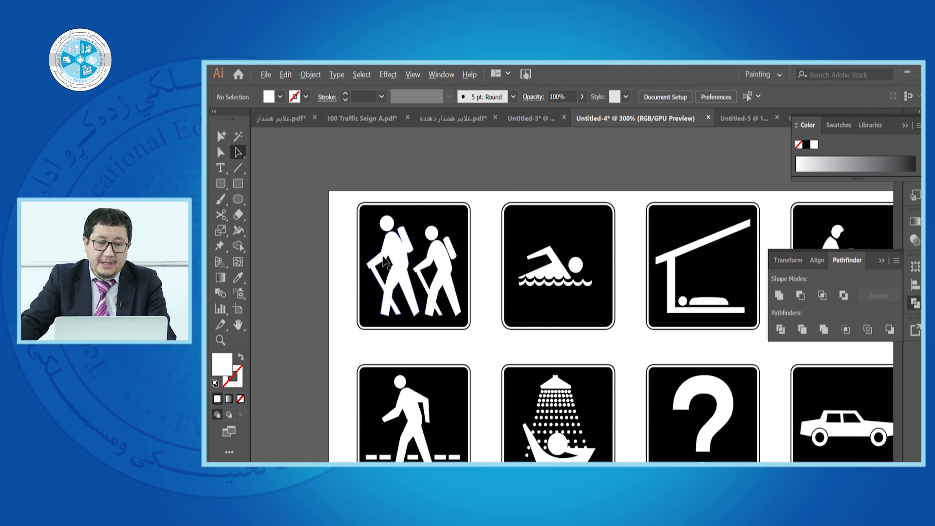
Examine the pictograms in the first row of the sheet, from the hikers to the shelter sign.
scroll(386, 264, down, 3)
scroll(465, 281, up, 5)
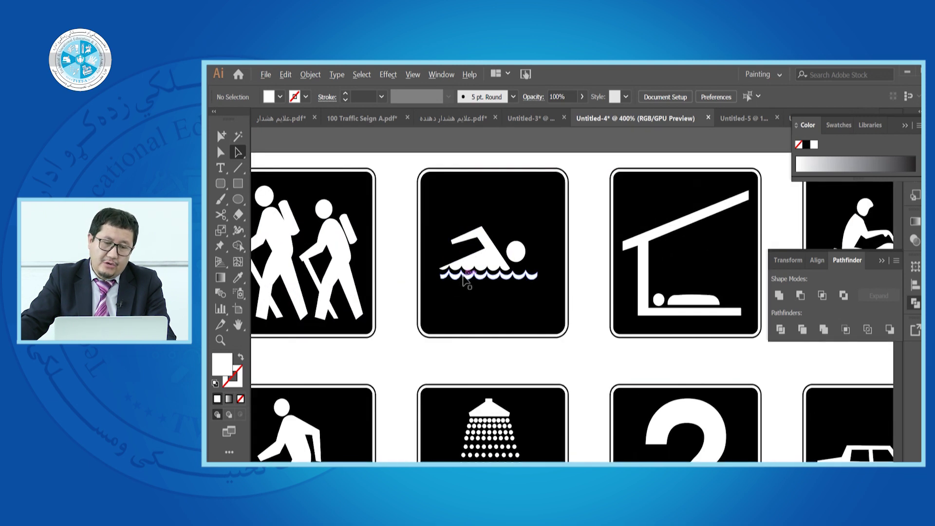
scroll(565, 282, down, 5)
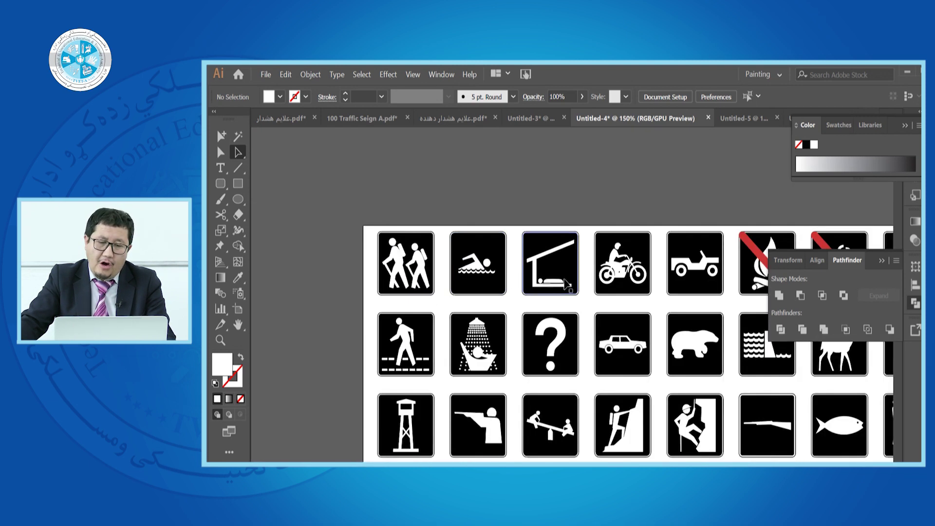
scroll(565, 283, up, 3)
scroll(552, 272, right, 2)
scroll(542, 263, down, 2)
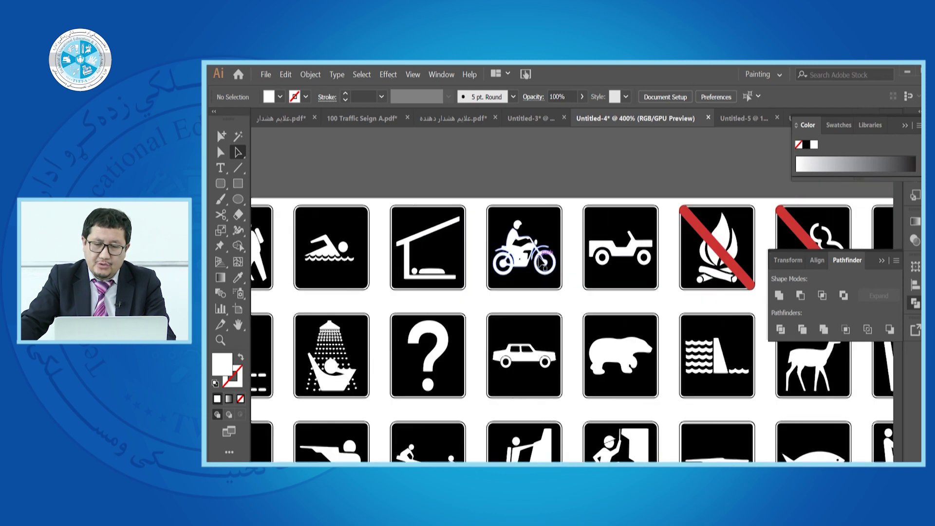
scroll(542, 263, right, 4)
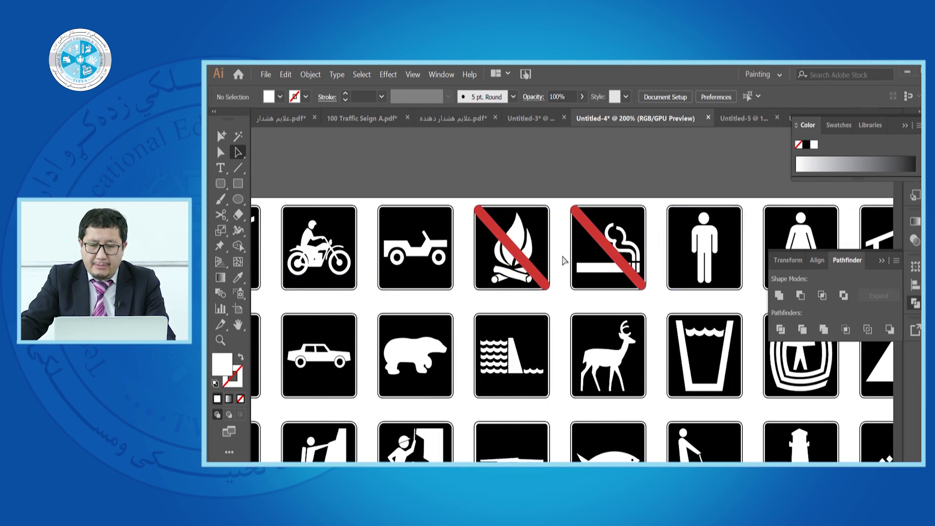
scroll(558, 273, right, 2)
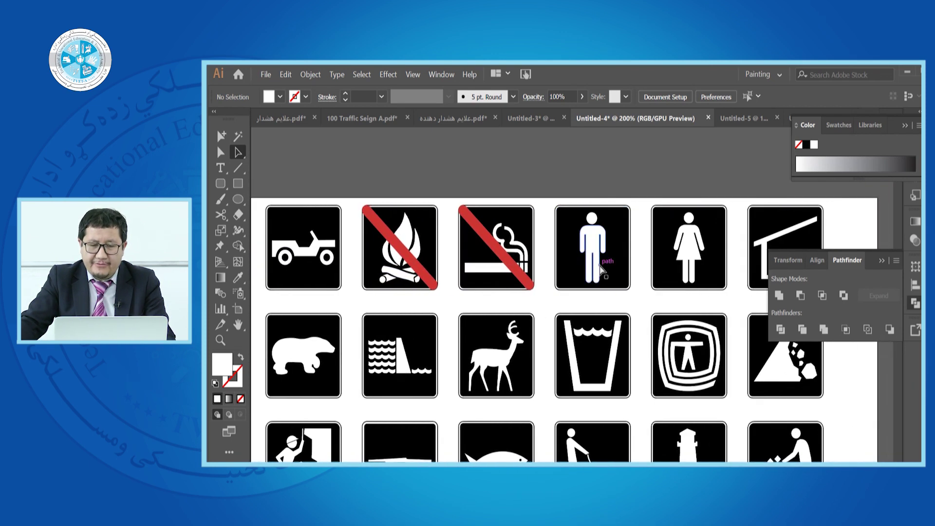
scroll(598, 271, right, 1)
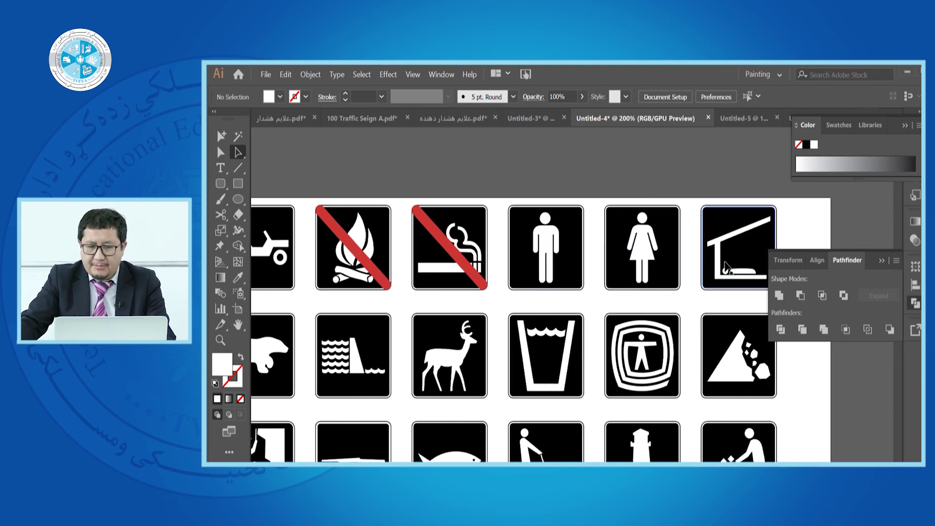
Examine the pictograms in the second row of the sheet, looking closely at the shower sign.
scroll(657, 256, down, 2)
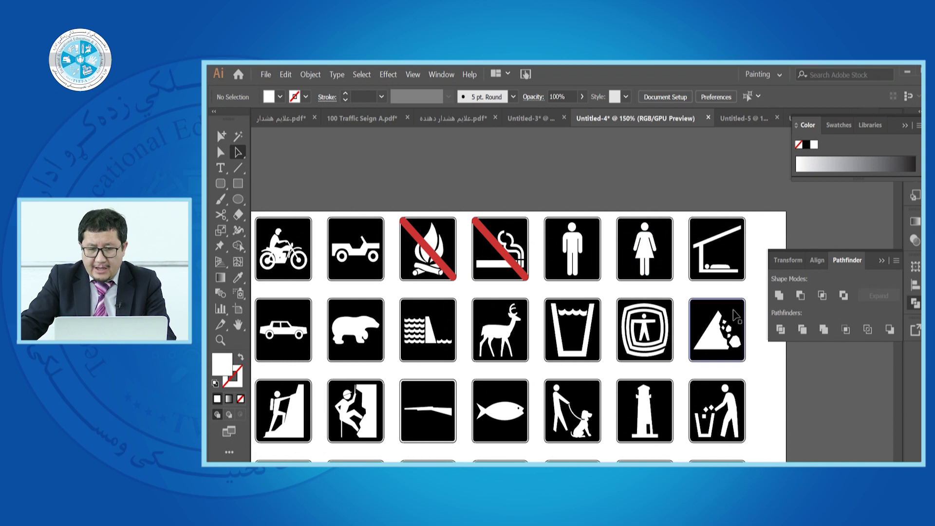
scroll(712, 341, up, 4)
scroll(604, 319, down, 3)
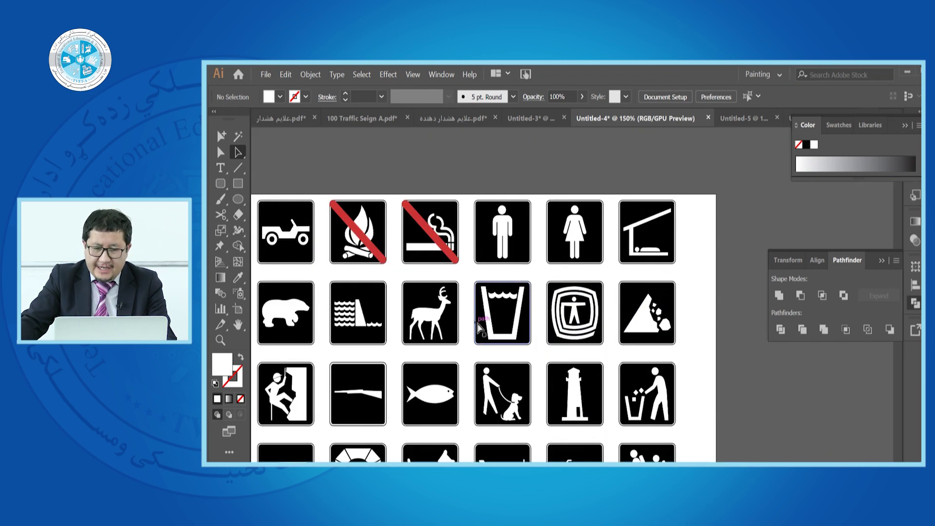
scroll(562, 348, up, 2)
scroll(536, 341, left, 5)
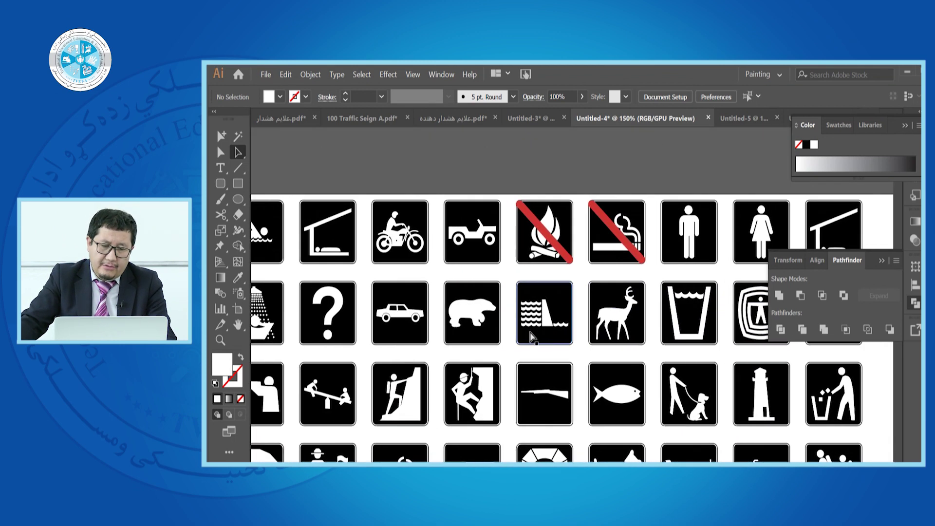
scroll(492, 334, left, 3)
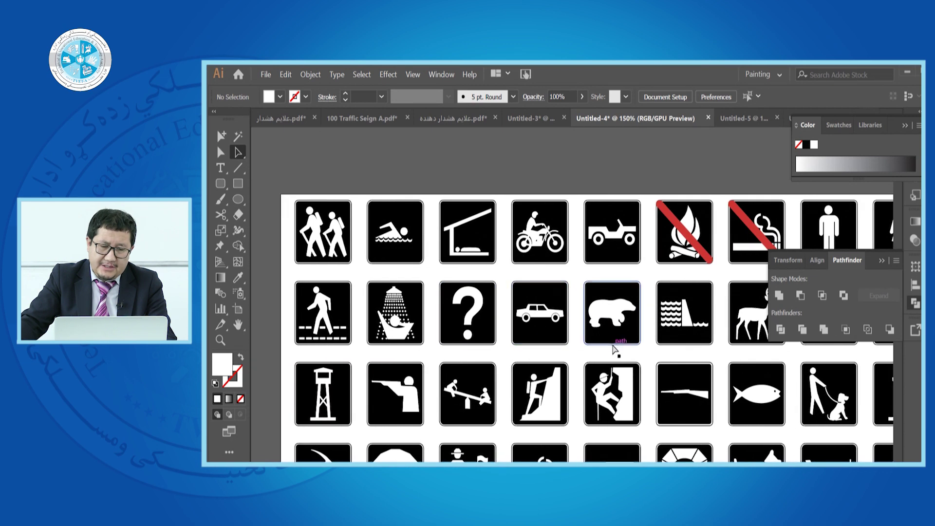
scroll(434, 331, up, 5)
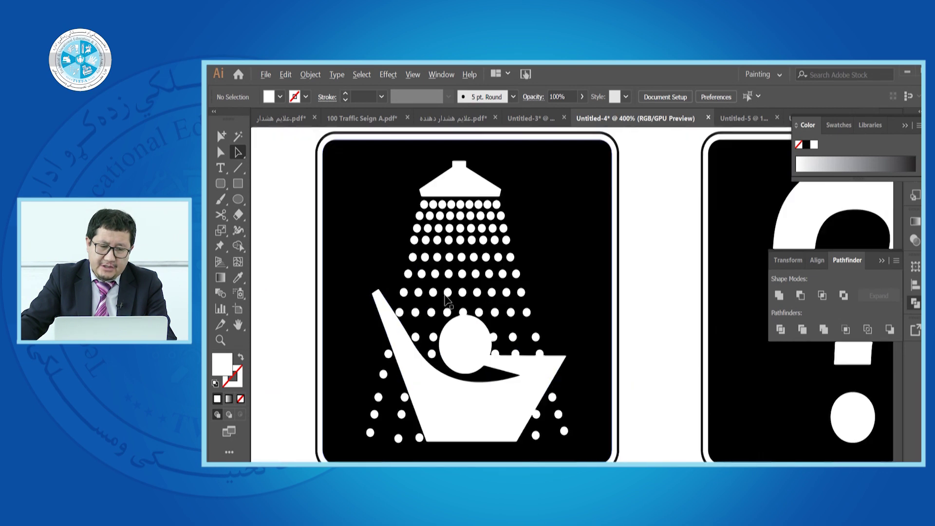
scroll(442, 302, down, 1)
scroll(441, 312, down, 3)
scroll(441, 311, down, 3)
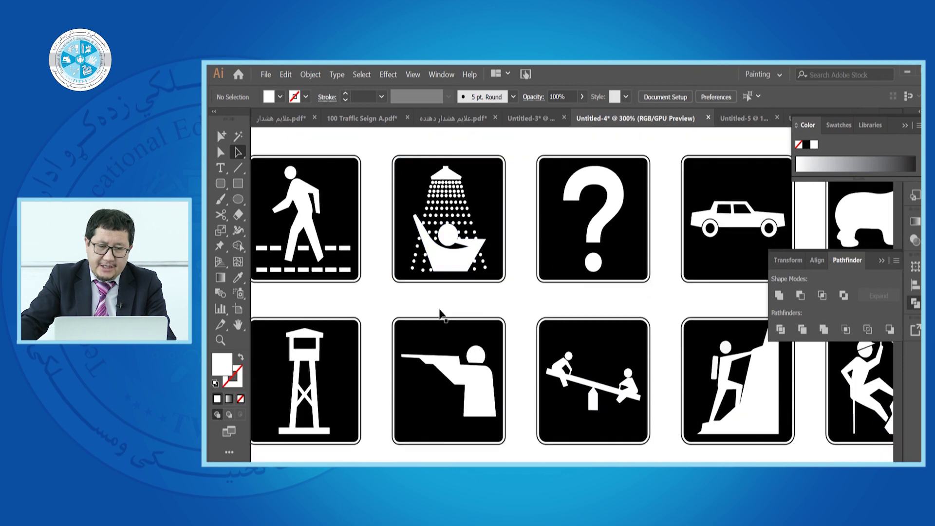
scroll(441, 313, up, 1)
scroll(442, 314, up, 3)
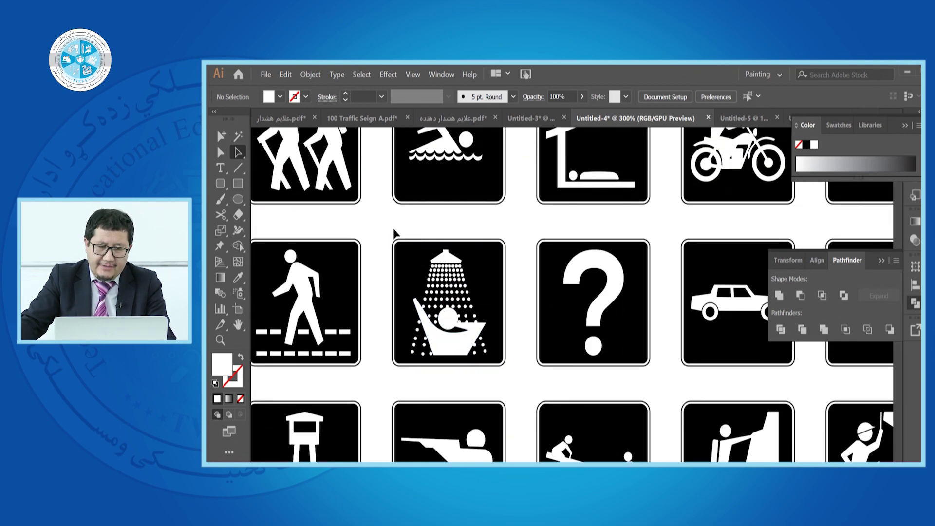
scroll(440, 251, down, 5)
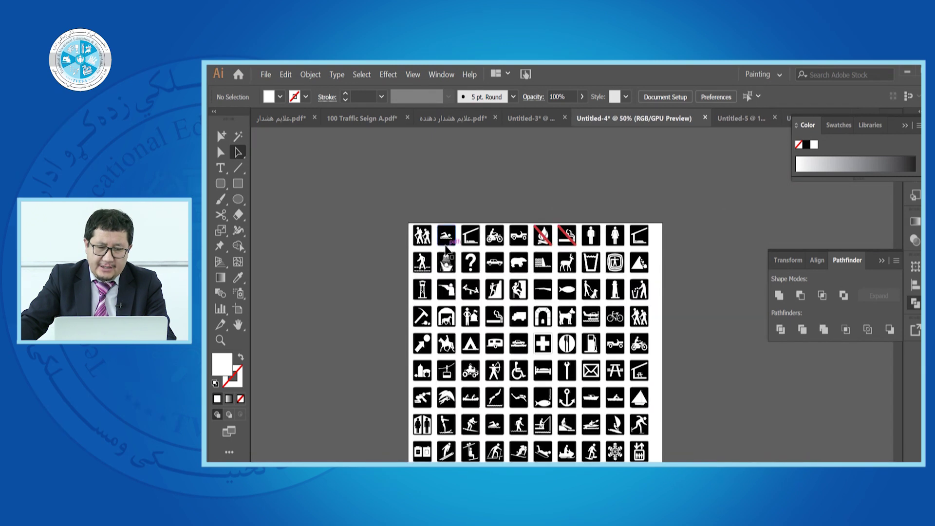
scroll(444, 249, up, 3)
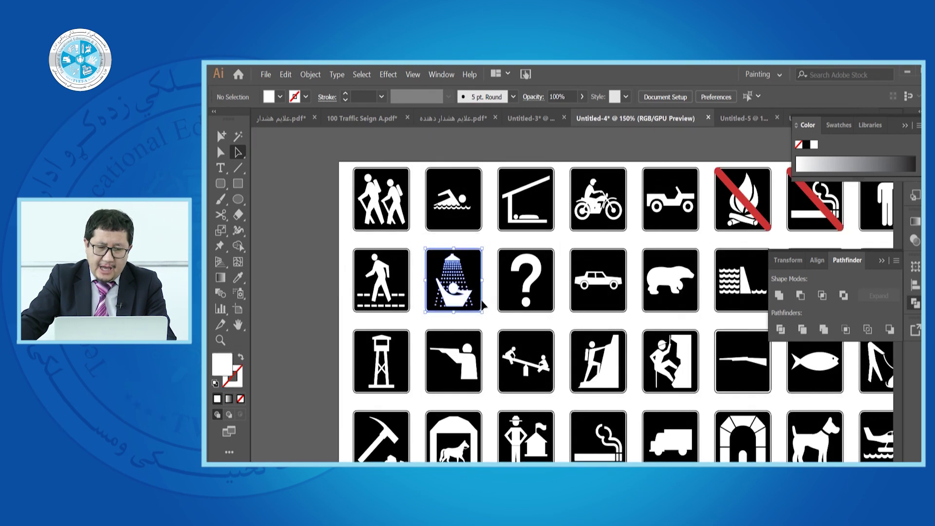
Select the shower sign in the second row and duplicate the symbol-sheet artboard with its artwork beside the original.
click(431, 273)
scroll(414, 138, down, 2)
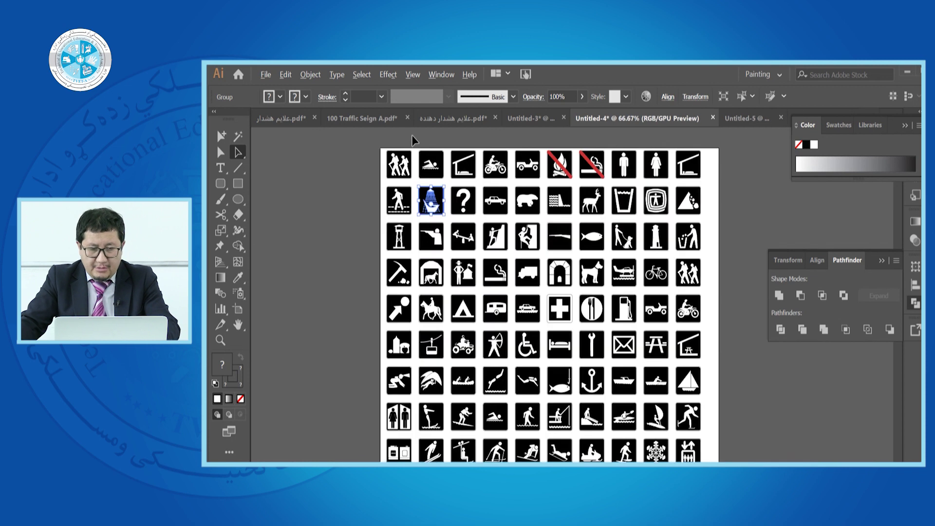
scroll(297, 229, down, 3)
click(237, 309)
drag(391, 257, 522, 258)
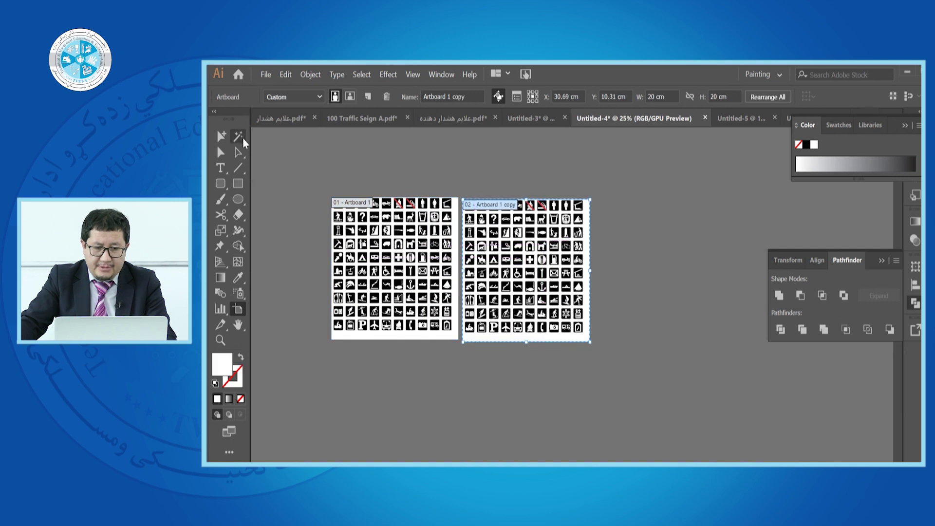
Delete the full set of copied symbols from the duplicated artboard.
key(a)
key(ctrl+alt+a)
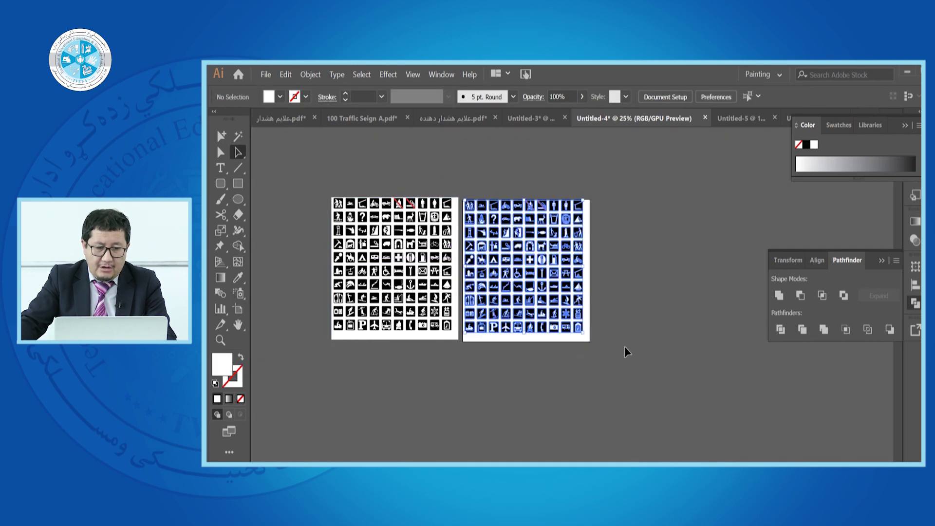
key(Delete)
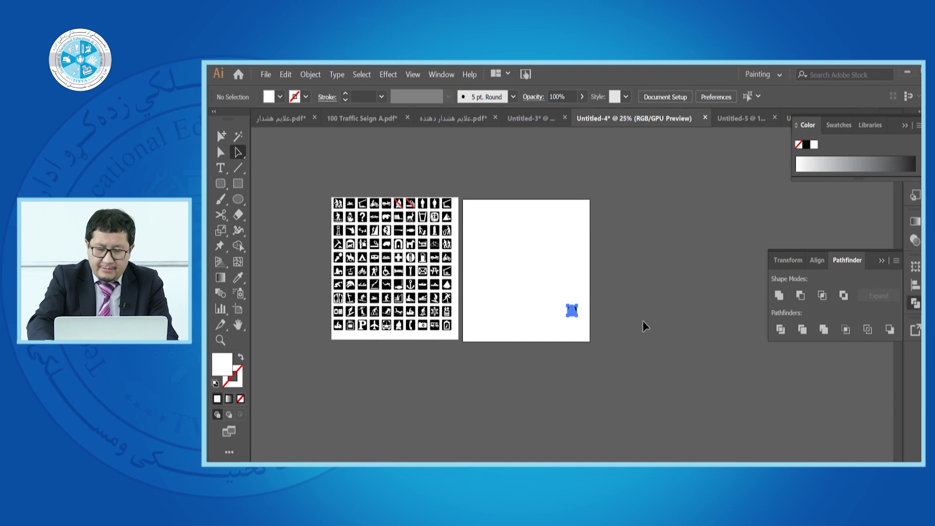
Enlarge the single shower sign and position it so it fills the second artboard.
click(572, 311)
drag(579, 320, 635, 380)
drag(569, 297, 520, 252)
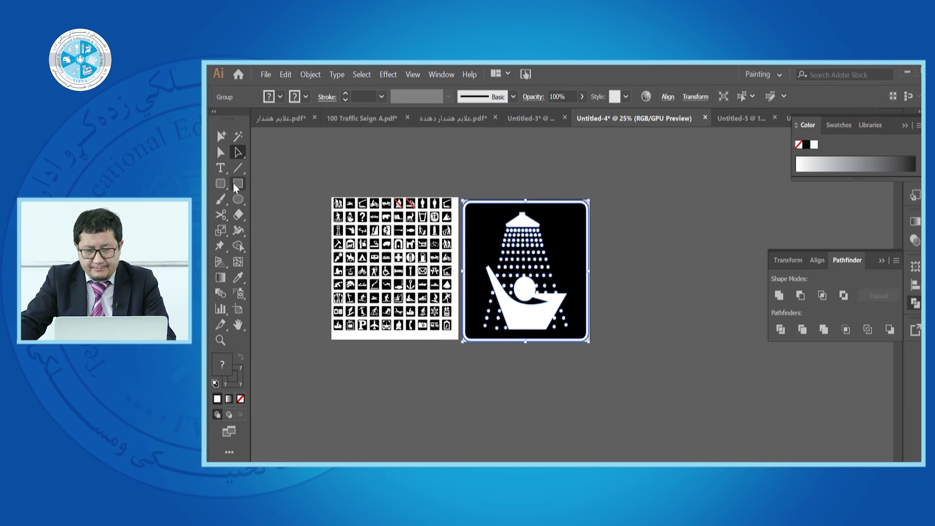
Duplicate the shower sign's artboard with its artwork as a third artboard beside it.
click(237, 309)
drag(520, 278, 659, 284)
key(Escape)
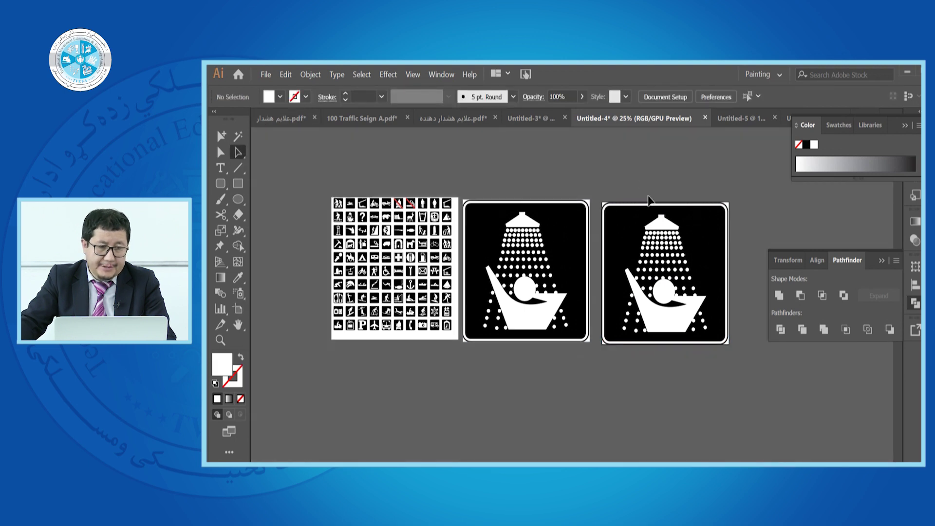
click(625, 230)
key(Delete)
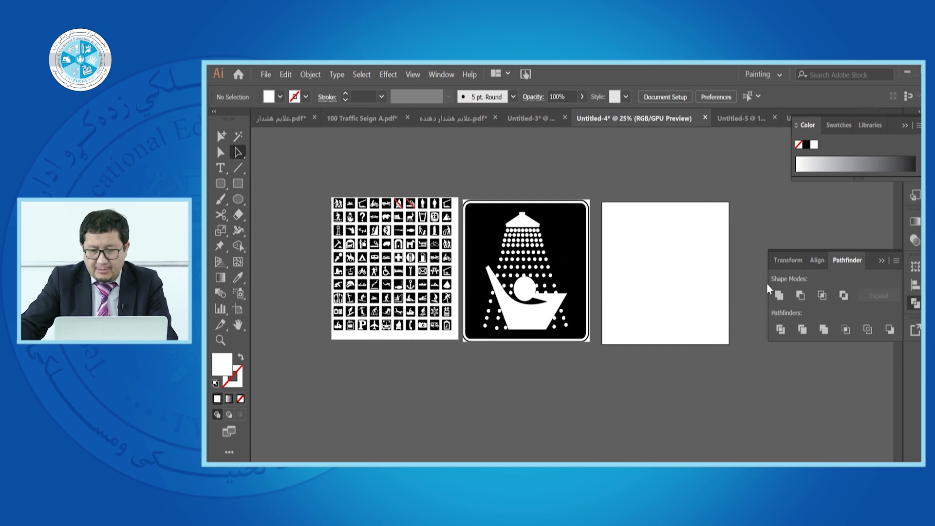
key(ctrl+z)
Ungroup the shower sign on the third artboard and delete its black background and rounded border shapes.
click(709, 233)
right_click(709, 234)
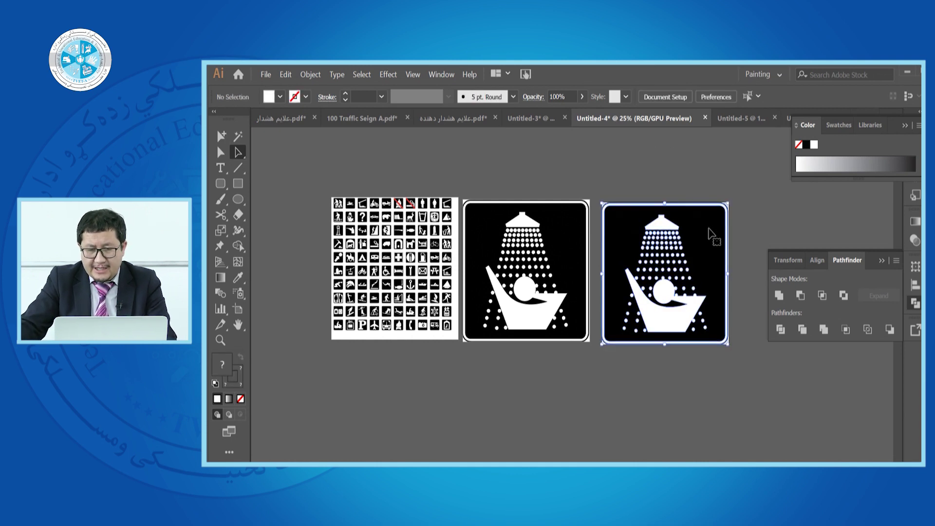
click(713, 327)
drag(713, 229, 723, 167)
key(Delete)
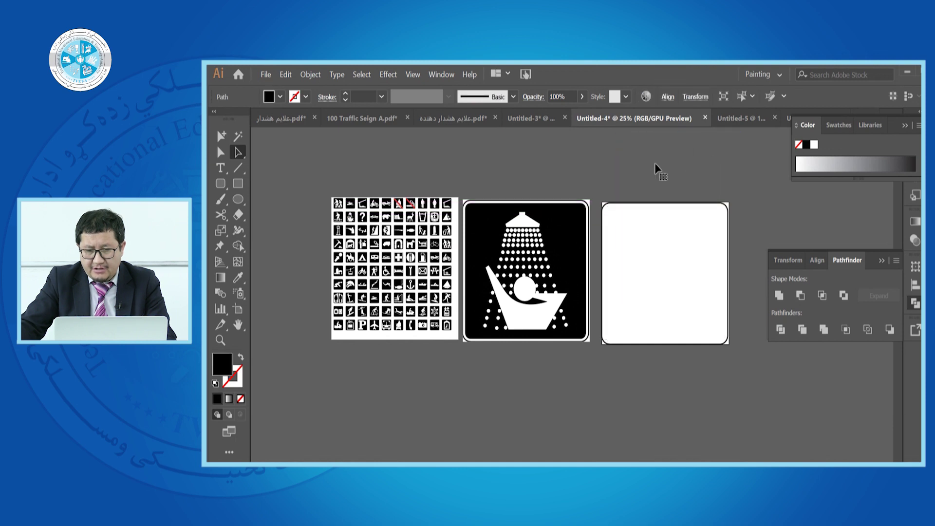
click(697, 214)
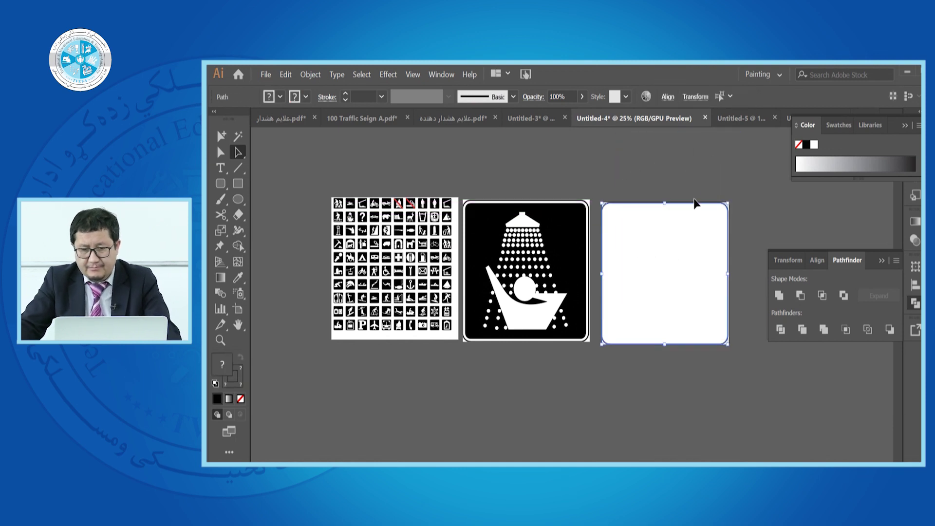
key(Delete)
key(ctrl+z)
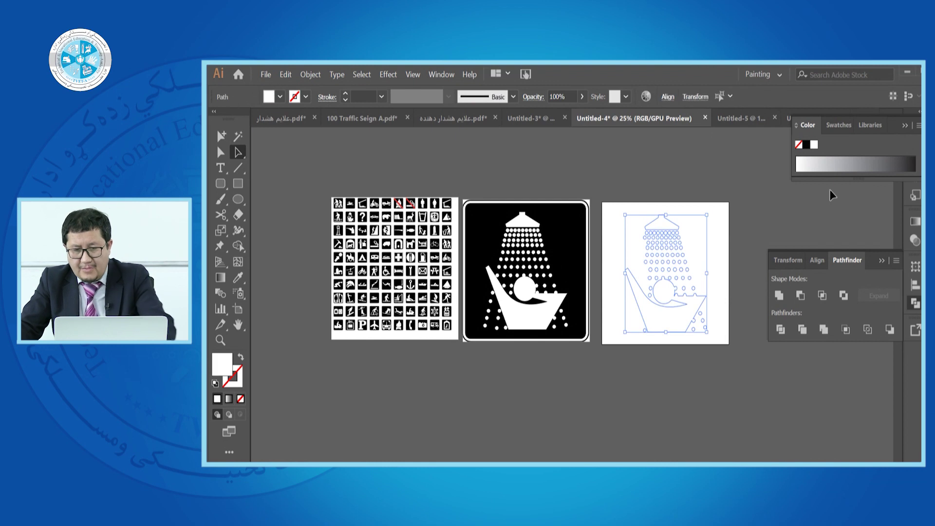
Fill the shower head, bathing figure and all the water drops on the third artboard with black.
click(806, 144)
click(749, 198)
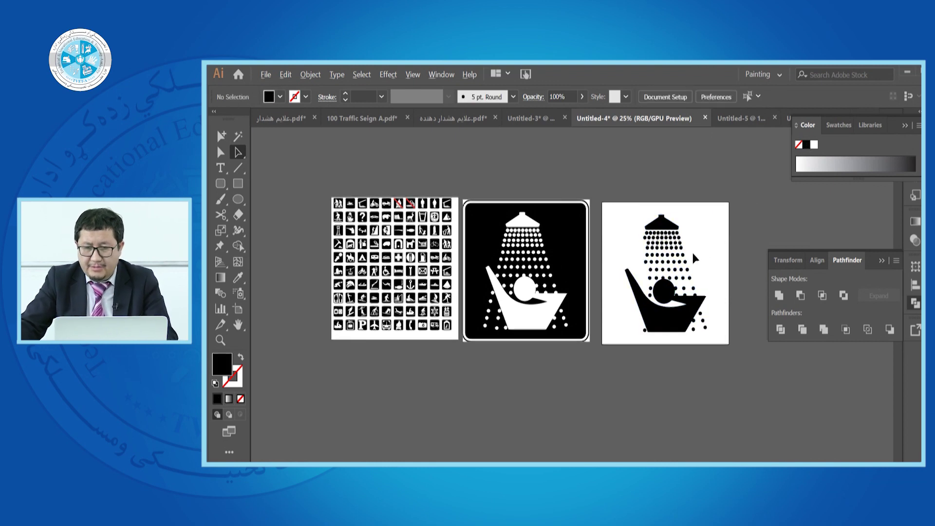
scroll(689, 258, up, 2)
scroll(689, 258, down, 2)
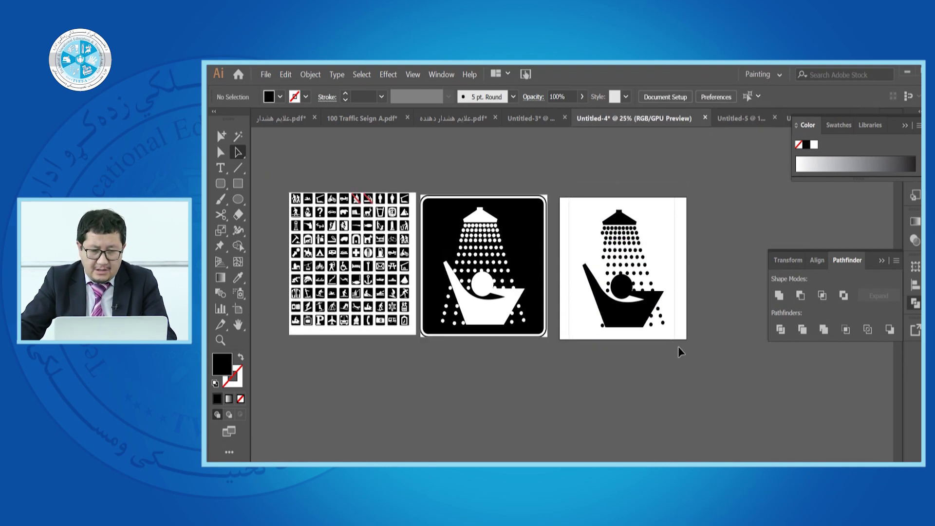
drag(672, 345, 690, 358)
click(807, 144)
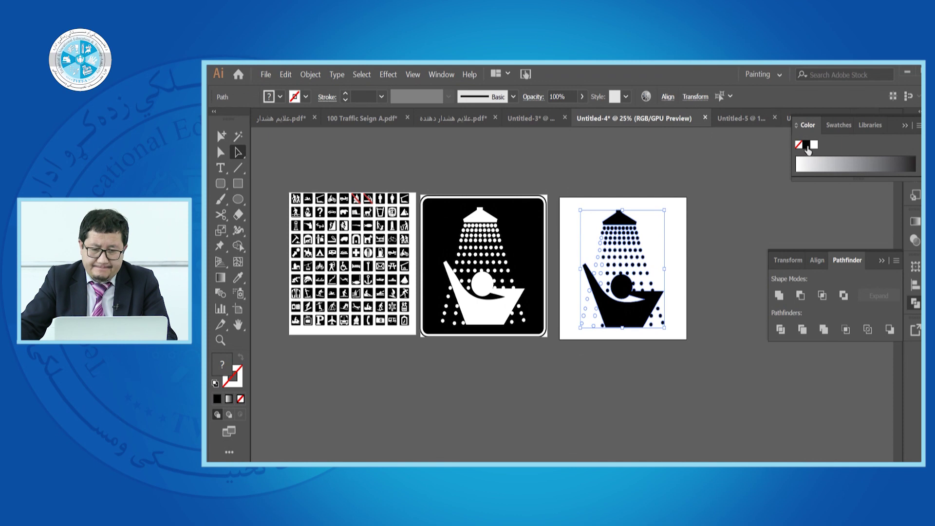
click(769, 175)
Duplicate the artboard holding the black shower figure as a fourth artboard next to it.
scroll(663, 229, up, 2)
scroll(435, 209, down, 3)
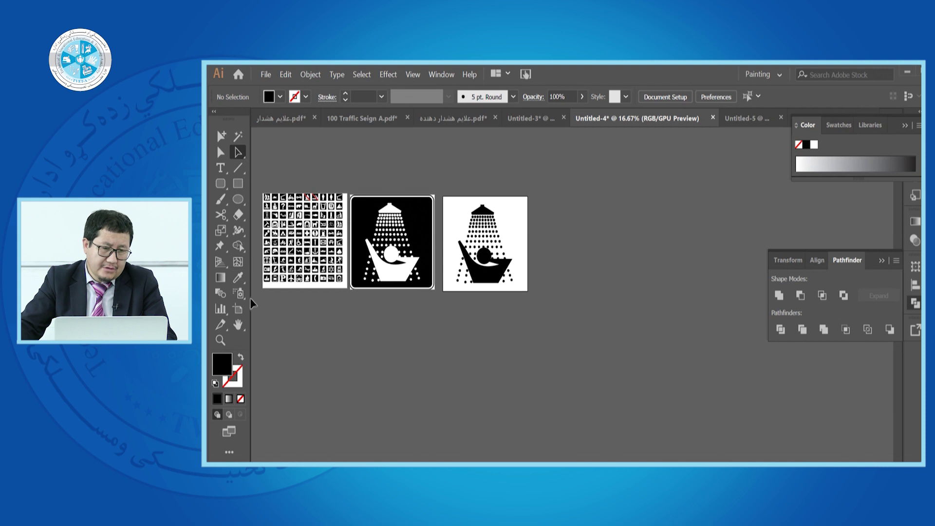
click(237, 309)
drag(518, 253, 581, 246)
scroll(597, 198, up, 3)
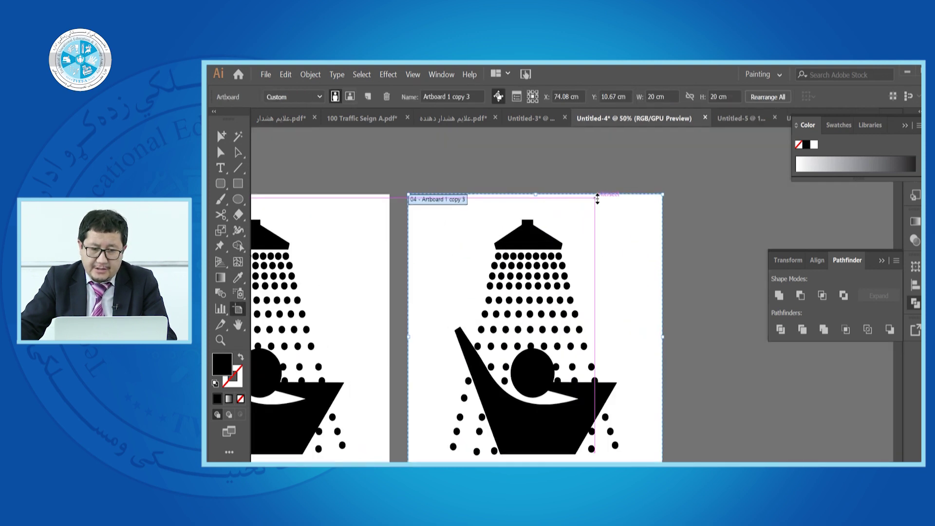
Delete the shower head, bathing figure and all water drops from the fourth artboard.
click(239, 152)
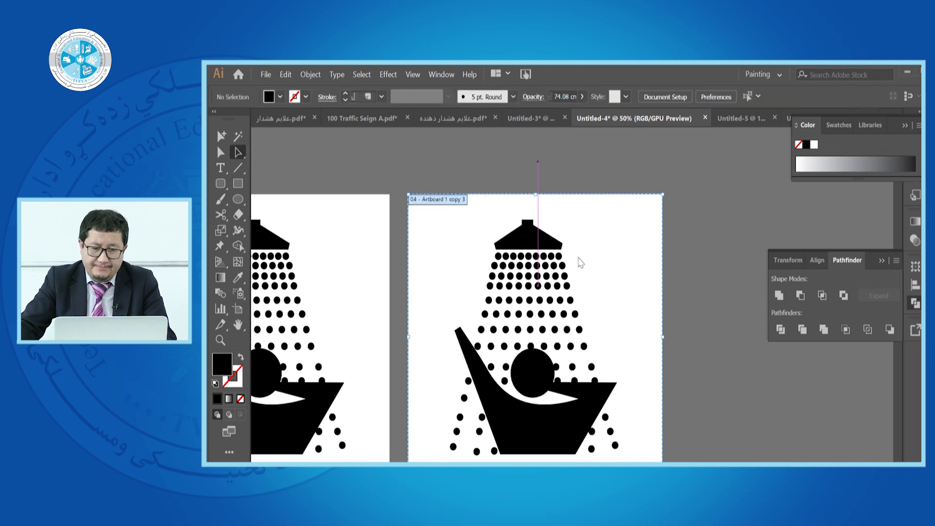
scroll(577, 237, down, 2)
drag(499, 194, 619, 354)
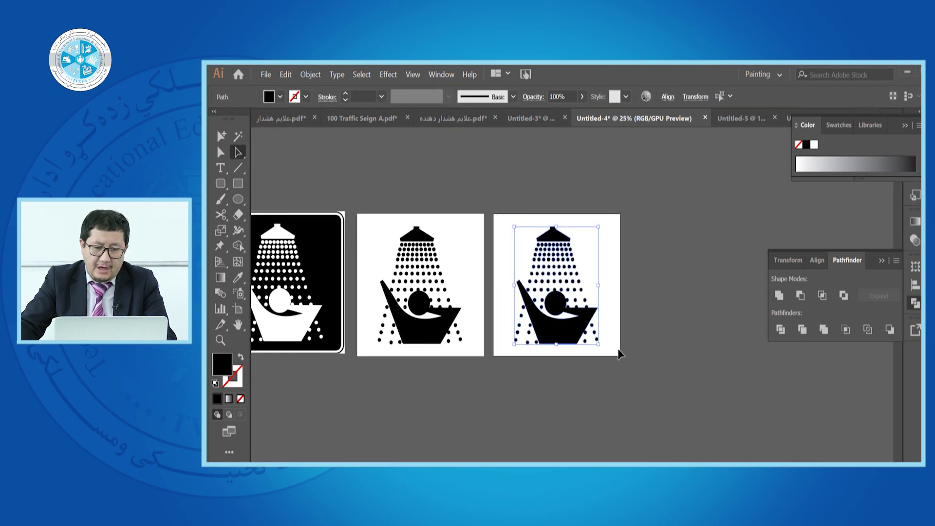
key(Delete)
Draw a black rectangle near the top centre of the empty fourth artboard and flatten it into a thin bar.
click(242, 185)
drag(544, 234, 577, 251)
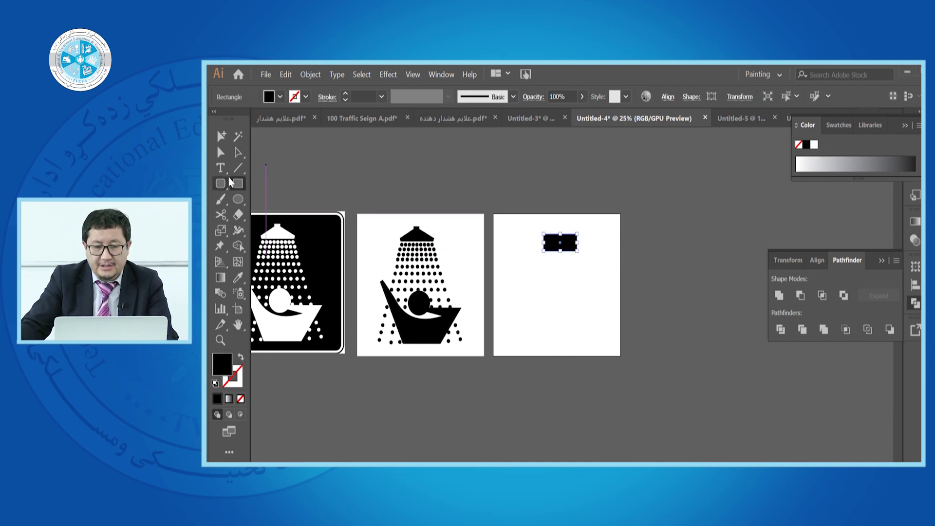
click(238, 153)
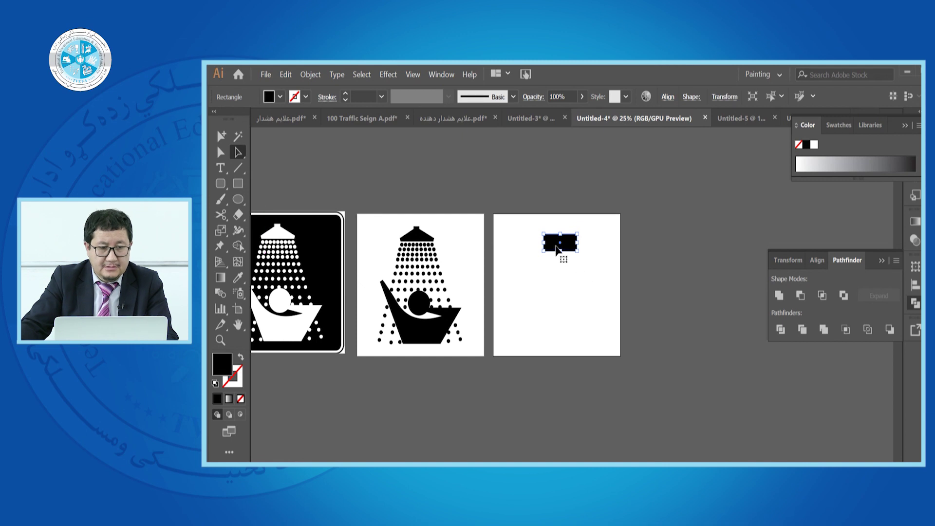
mouse_move(560, 252)
mouse_down()
mouse_move(565, 246)
mouse_move(556, 250)
mouse_up()
scroll(566, 235, up, 2)
click(570, 212)
scroll(571, 212, down, 1)
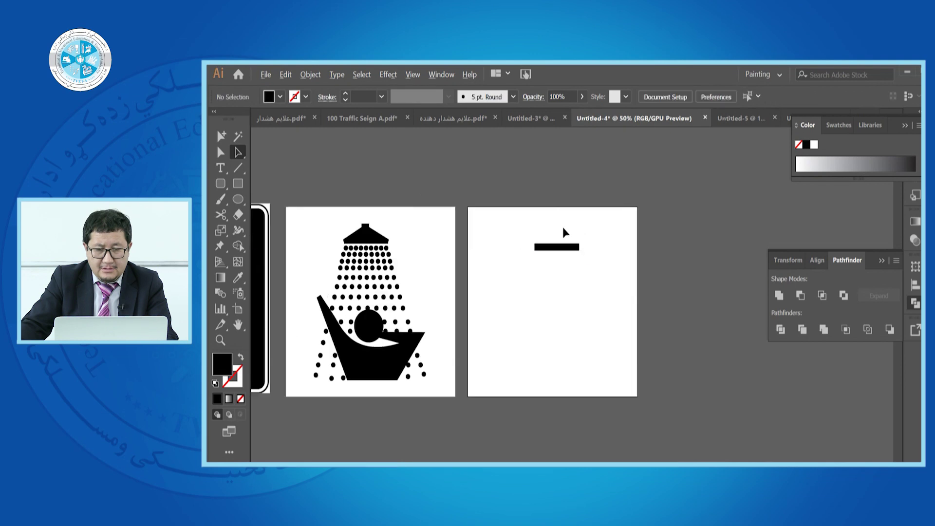
scroll(561, 256, up, 2)
scroll(563, 258, down, 1)
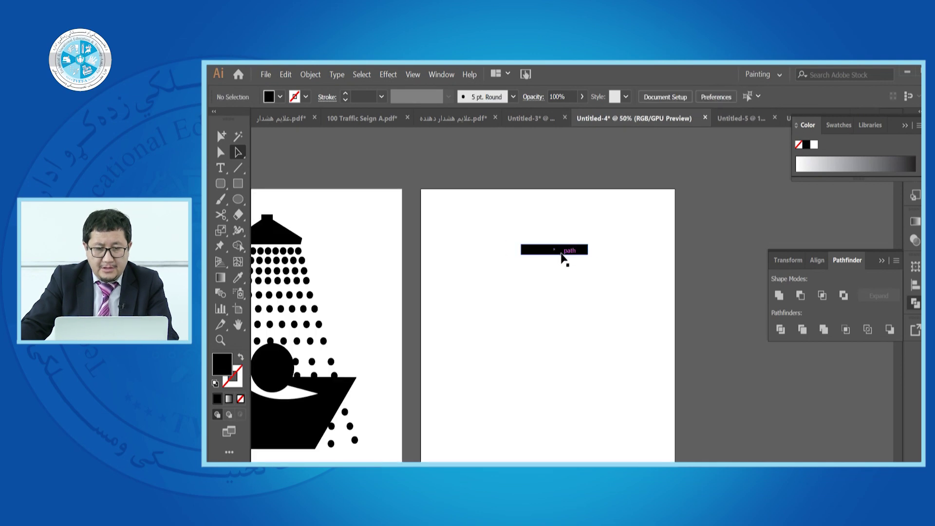
Duplicate the bar directly above itself and taper the lower bar by moving its two bottom corner points inward.
drag(561, 256, 560, 243)
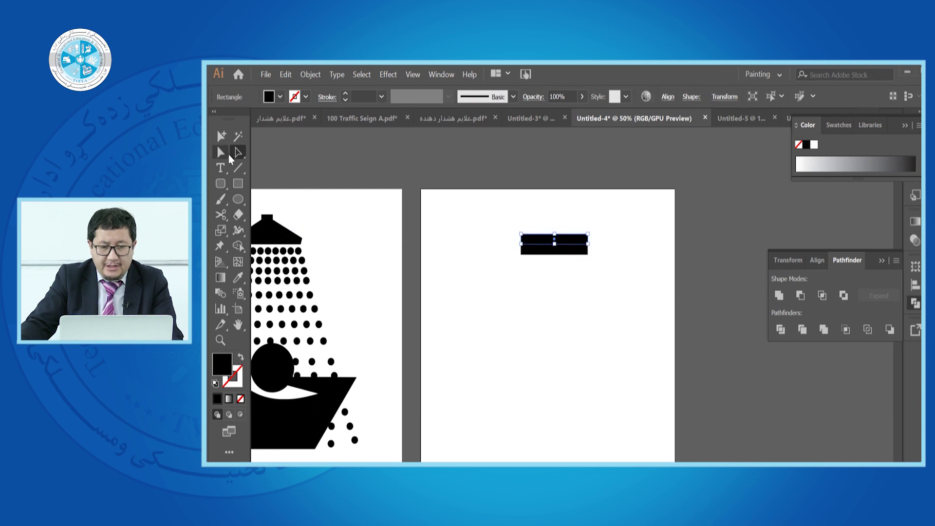
scroll(546, 255, up, 3)
click(521, 254)
drag(467, 254, 477, 255)
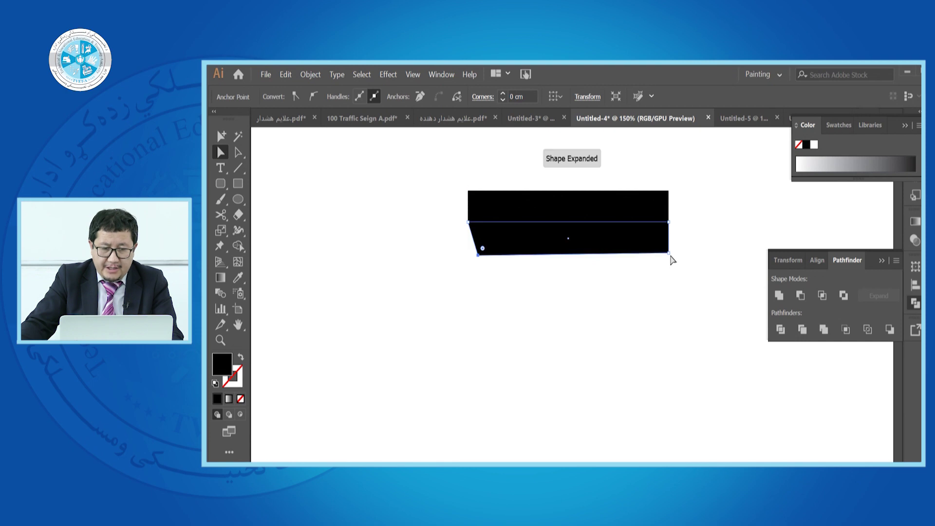
drag(668, 254, 653, 254)
scroll(642, 247, down, 2)
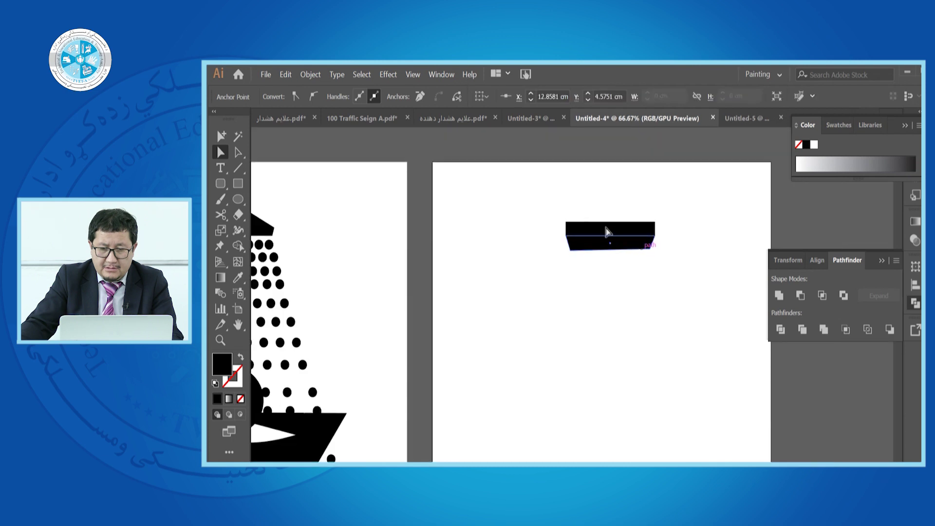
Move the upper bar's two top corner points up and inward to form a trapezoid with a narrow top.
scroll(423, 230, down, 1)
scroll(423, 231, down, 1)
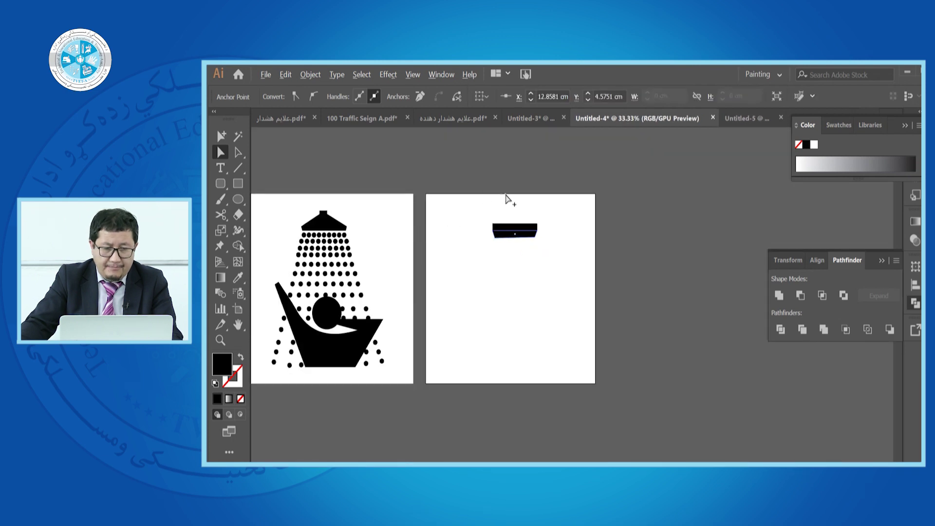
scroll(501, 195, up, 1)
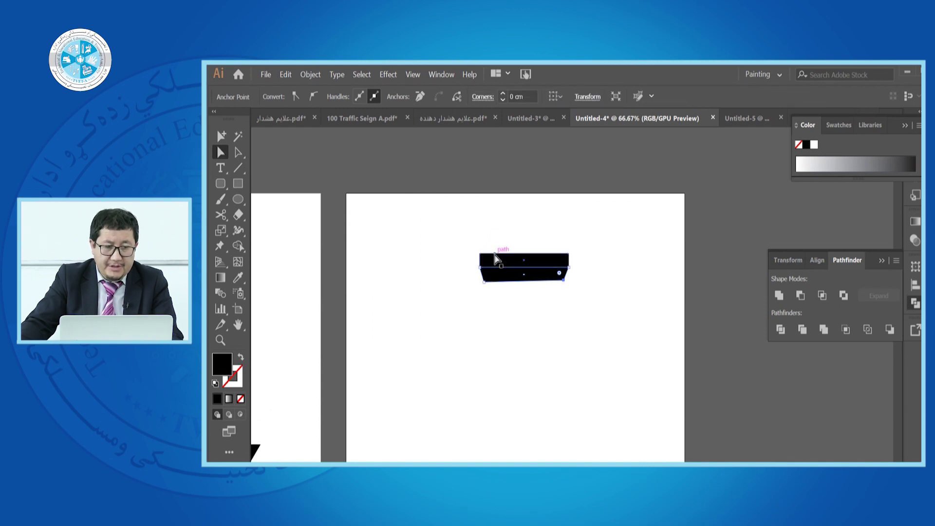
scroll(496, 259, up, 2)
click(460, 263)
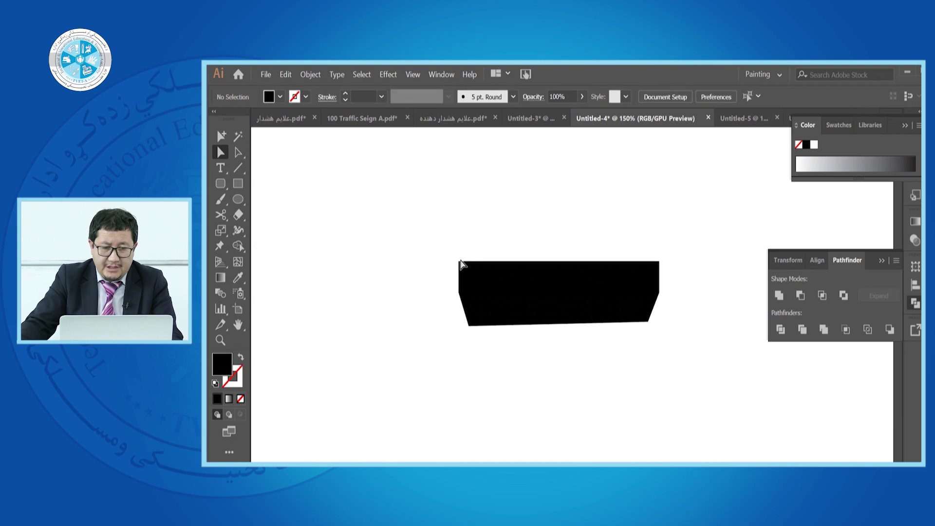
drag(459, 262, 541, 217)
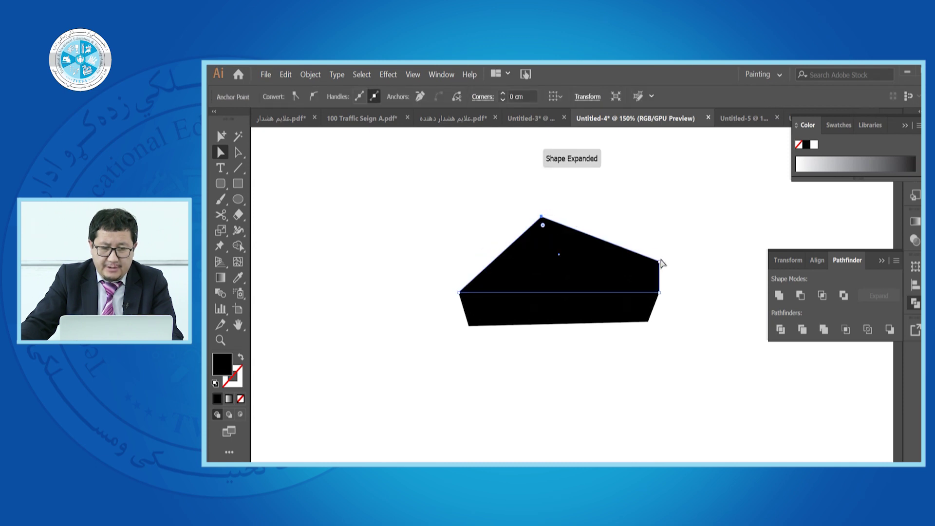
drag(659, 261, 577, 216)
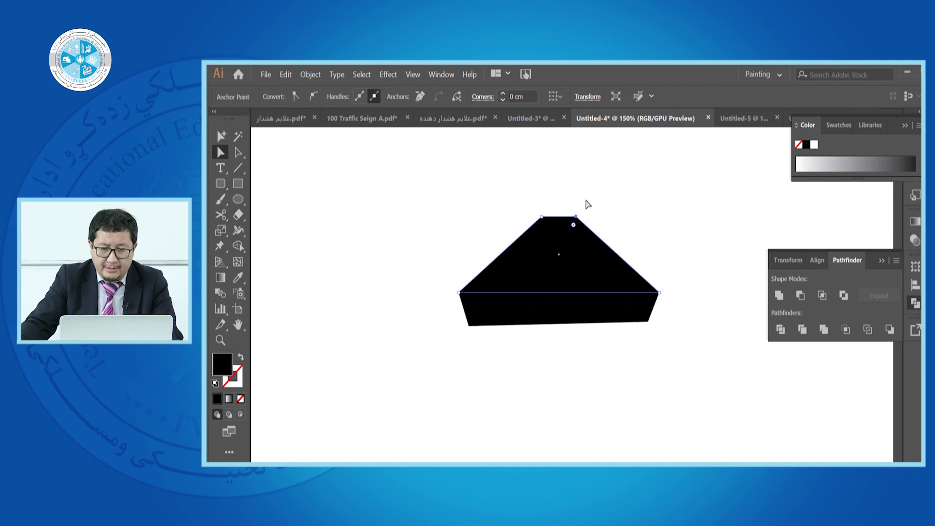
click(236, 152)
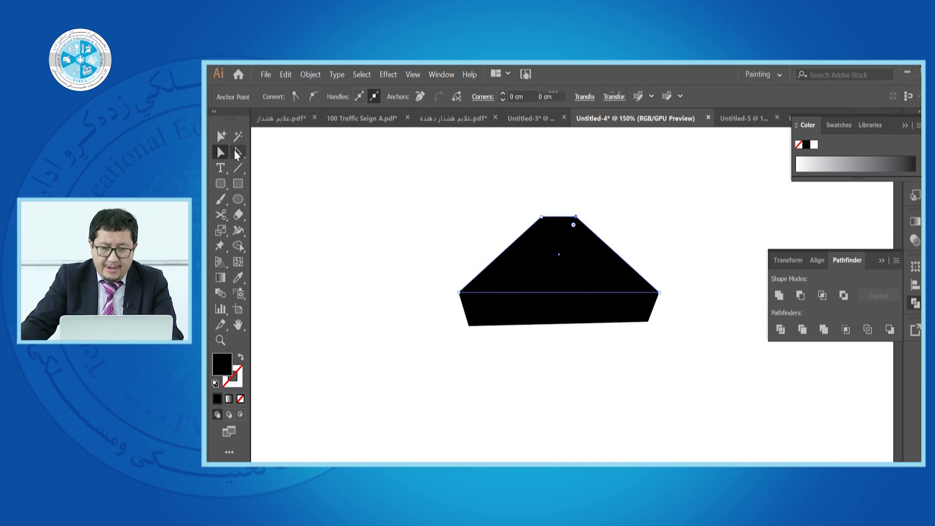
click(490, 190)
scroll(517, 234, down, 4)
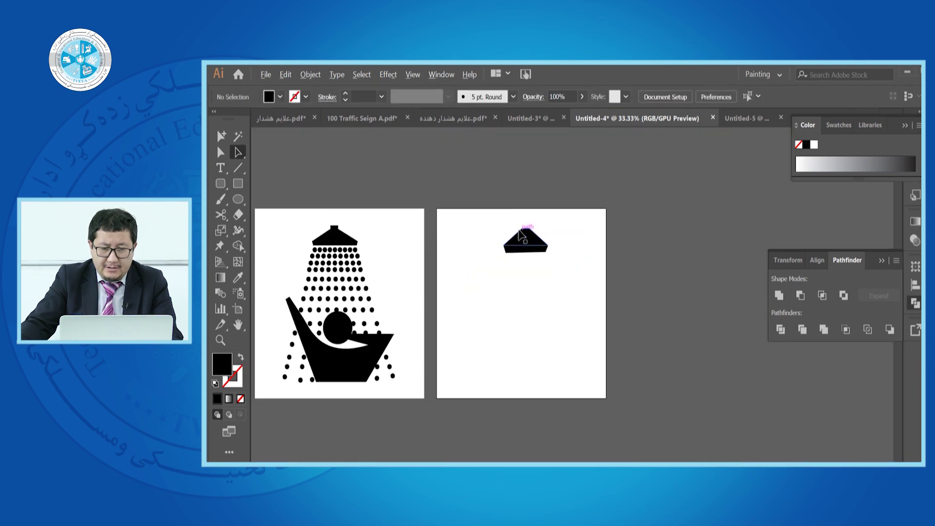
Draw a small black square on top of the trapezoid as the shower head's neck.
click(238, 183)
scroll(499, 224, up, 5)
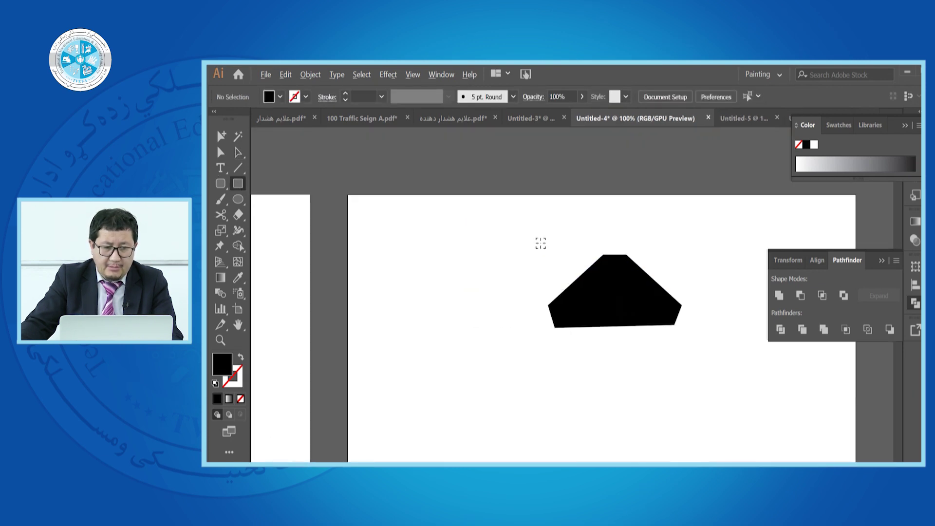
drag(634, 212, 679, 260)
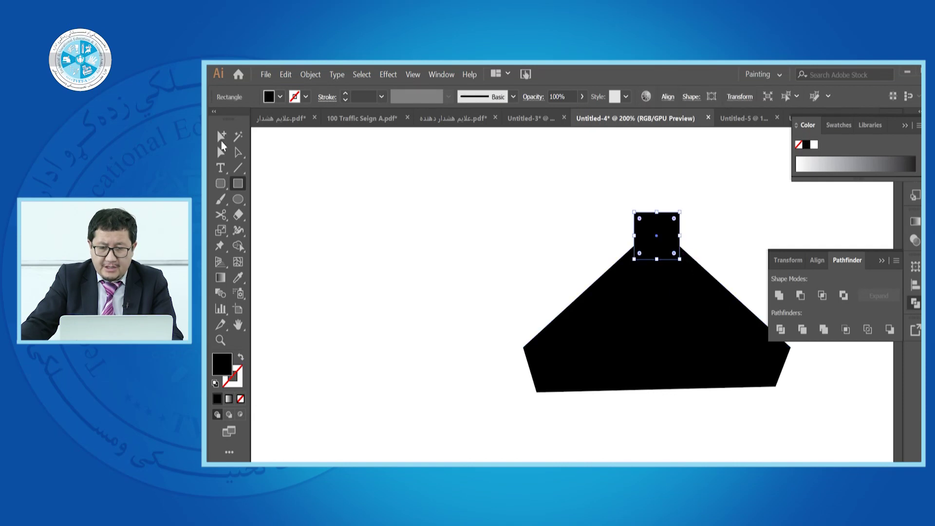
click(238, 153)
click(385, 173)
scroll(345, 195, down, 4)
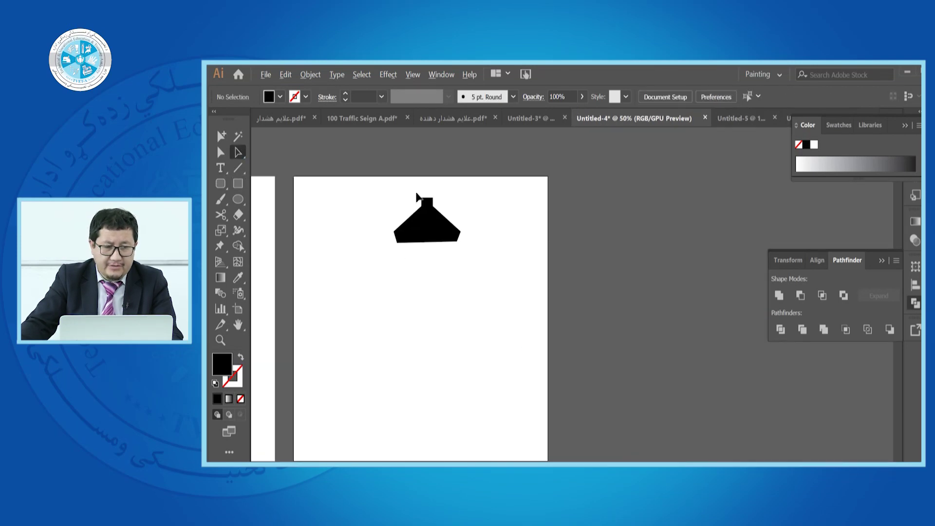
Select all the shower head shapes together and reduce their height to match the flatter reference shower head.
click(440, 226)
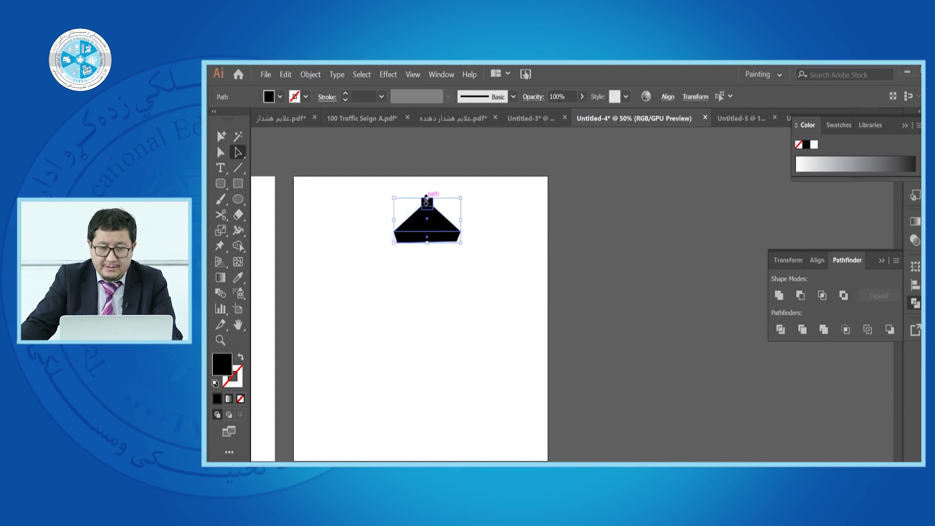
click(448, 188)
scroll(466, 211, down, 2)
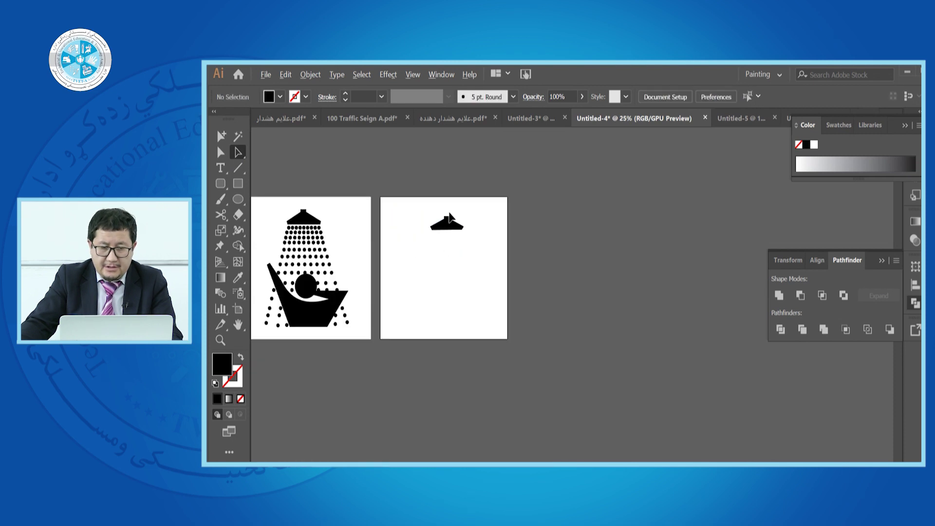
scroll(435, 234, up, 2)
scroll(435, 233, down, 2)
scroll(261, 233, up, 2)
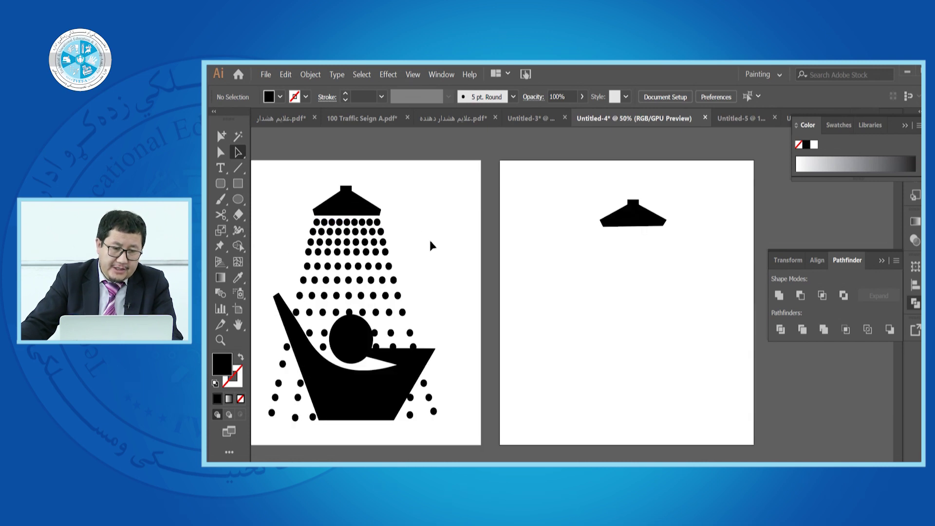
Draw a small black circle below the new shower head and duplicate it right beside the original.
click(238, 199)
mouse_move(618, 241)
mouse_down()
mouse_move(628, 239)
mouse_move(627, 251)
mouse_up()
click(237, 153)
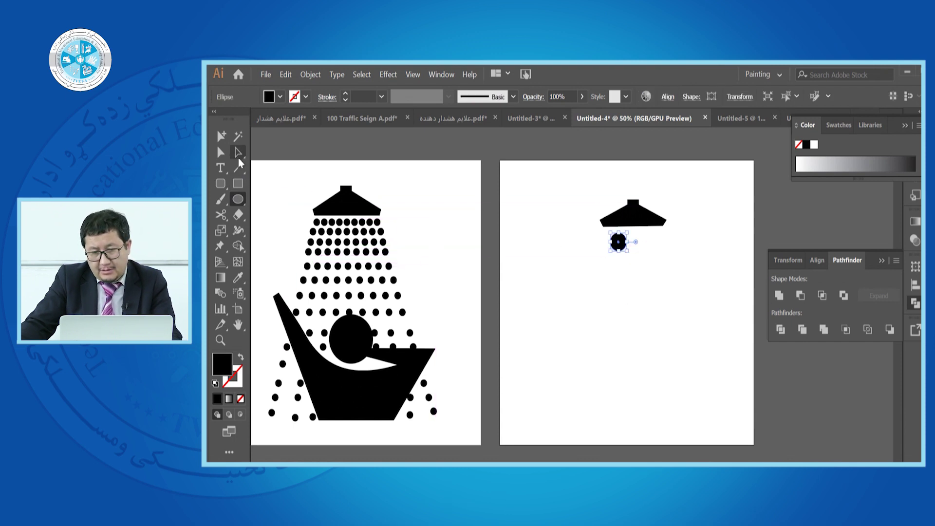
click(657, 254)
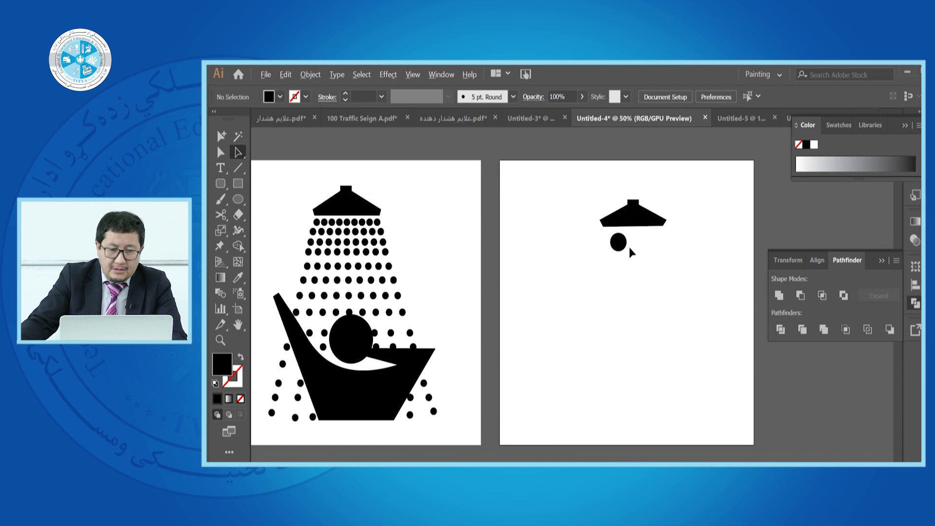
scroll(629, 246, right, 3)
mouse_move(523, 241)
mouse_down()
mouse_move(536, 240)
mouse_move(537, 250)
mouse_up()
scroll(536, 240, up, 2)
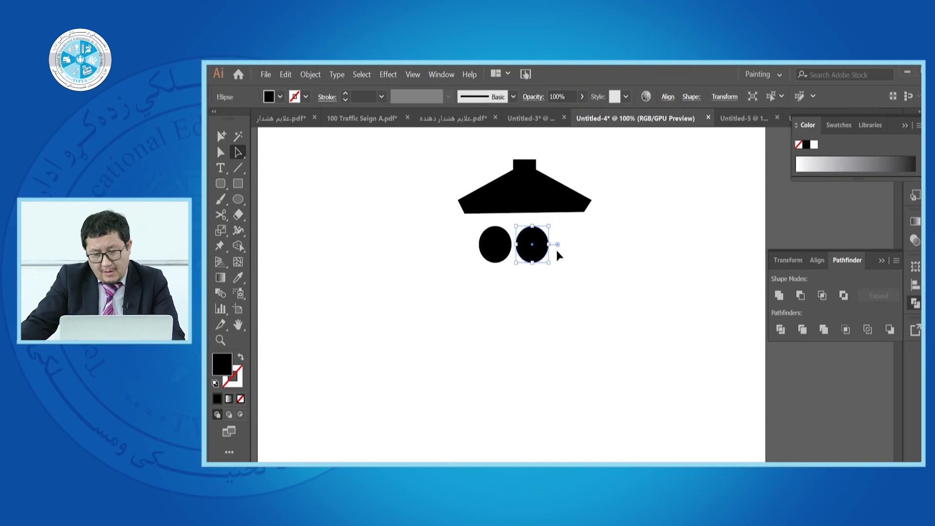
scroll(556, 248, down, 2)
click(600, 264)
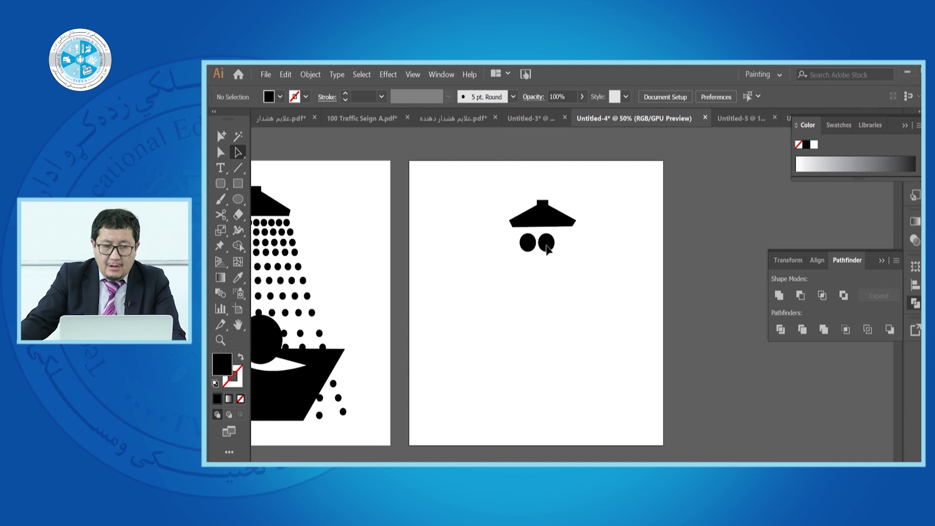
Copy the circles into an evenly spaced row of eight small drops fitted under the shower head's width.
scroll(554, 251, up, 2)
drag(566, 260, 587, 252)
drag(458, 236, 670, 265)
drag(579, 256, 441, 253)
drag(332, 228, 610, 262)
key(ctrl+minus)
key(ctrl+minus)
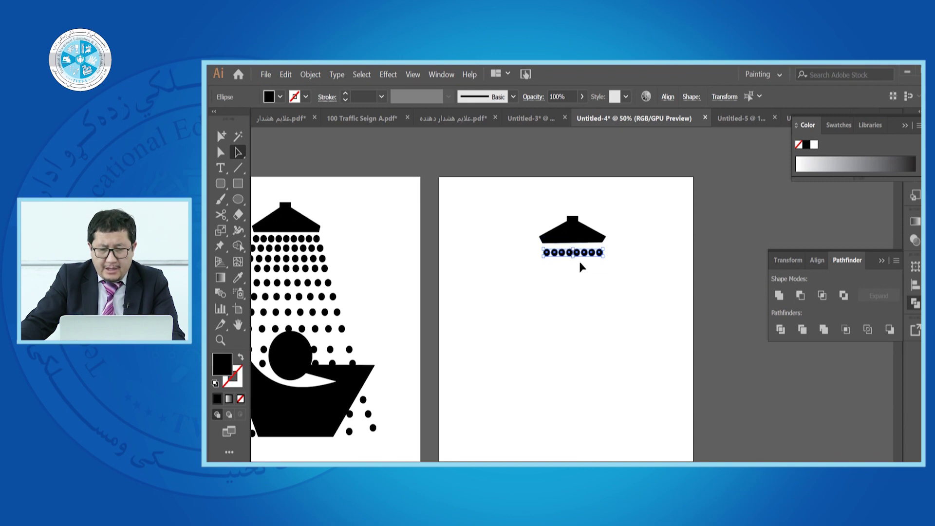
Duplicate the row of drops downward into three more rows, each wider and larger than the one above.
drag(579, 257, 623, 301)
click(622, 292)
key(Down)
key(Down)
key(Down)
key(Up)
key(Up)
key(Up)
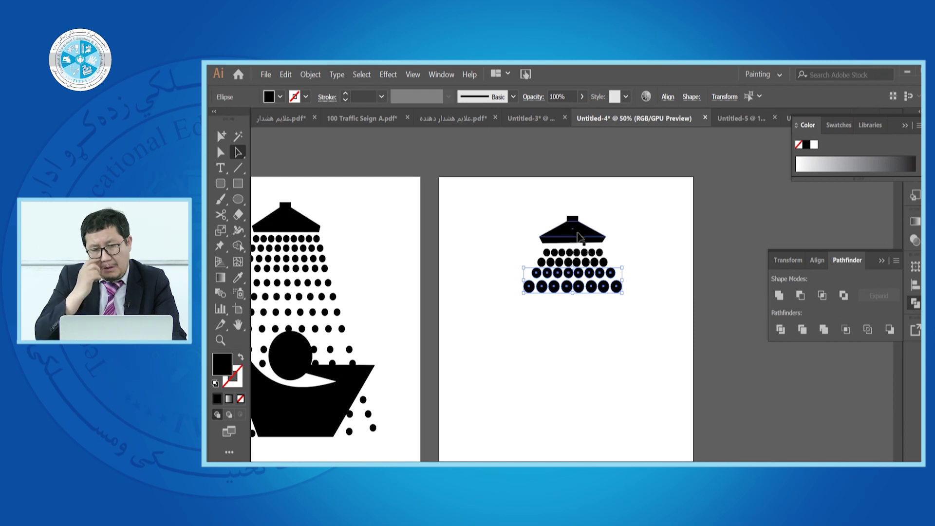
Select all four rows of drops, duplicate them below and enlarge the copy to continue the widening spray.
click(505, 262)
drag(506, 256, 651, 326)
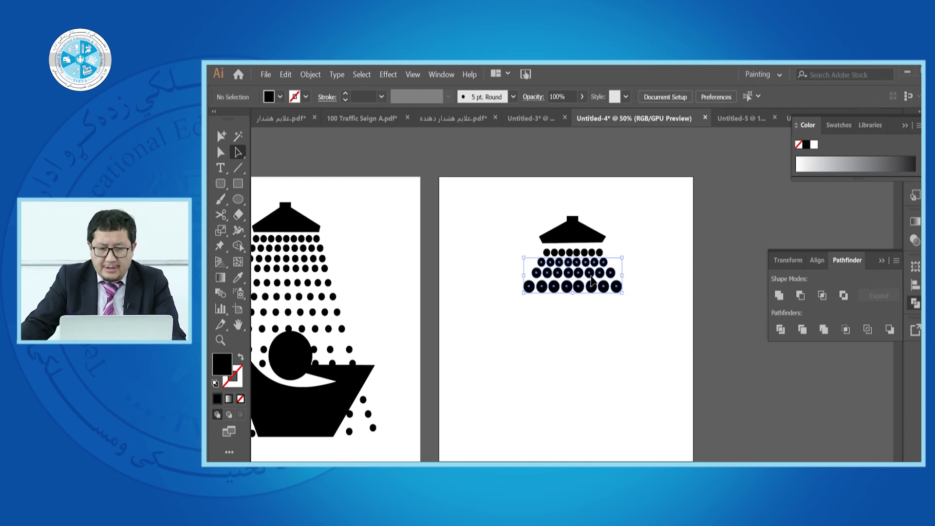
drag(519, 251, 658, 314)
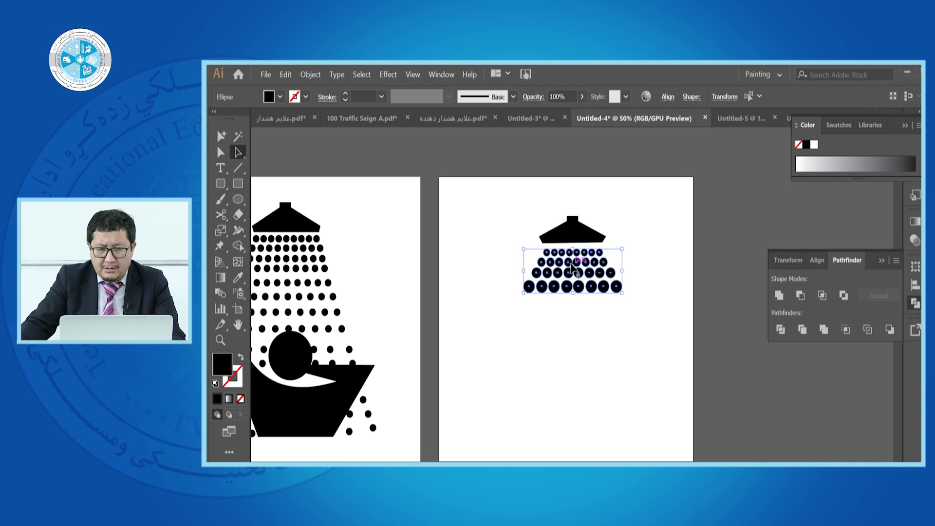
drag(568, 264, 569, 306)
drag(623, 338, 653, 368)
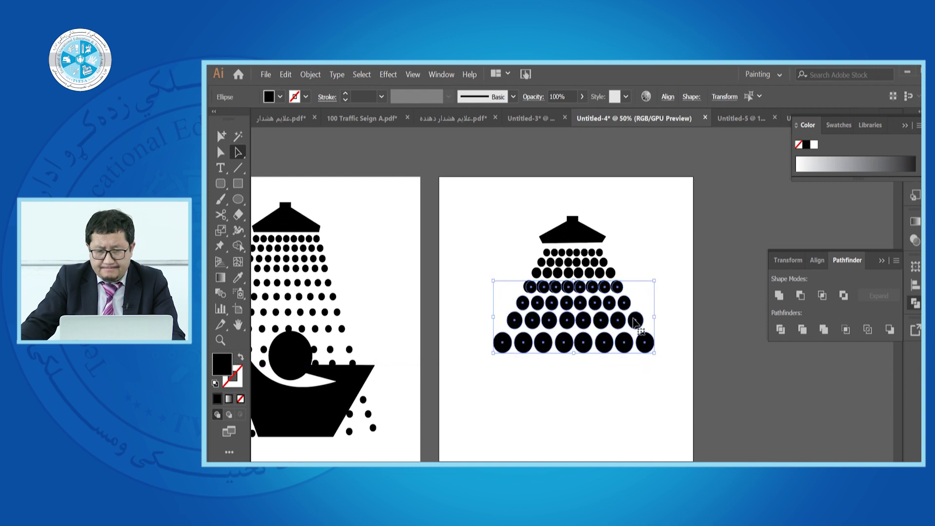
Nudge the copied four rows down and slightly left until they clear the upper rows and sit centred beneath them.
key(Down)
key(Down)
key(Down)
key(Down)
key(Down)
key(Down)
key(Down)
key(Down)
key(Down)
key(Down)
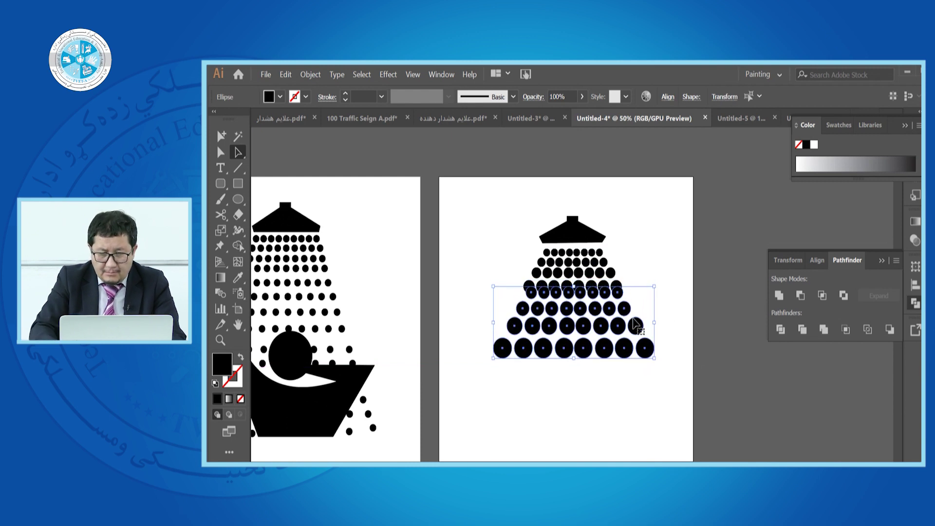
key(Down)
key(Down)
key(Down)
key(Left)
key(Left)
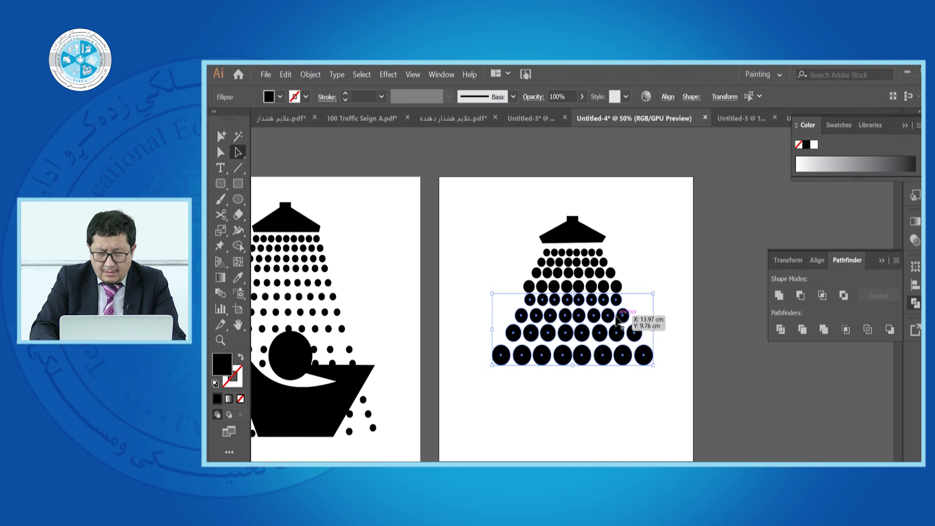
Enlarge the lower four rows of drops a little more and shift them down to clear the rows above.
drag(654, 366, 665, 372)
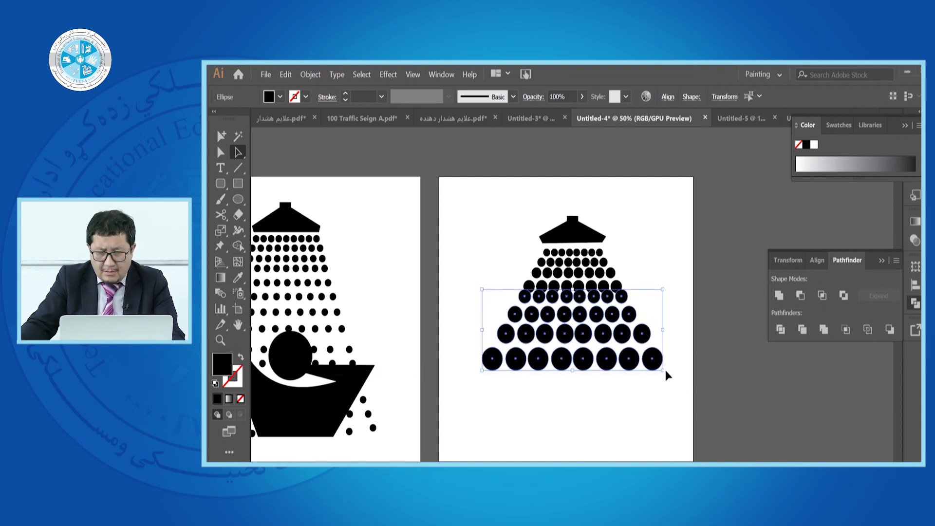
key(Down)
key(Down)
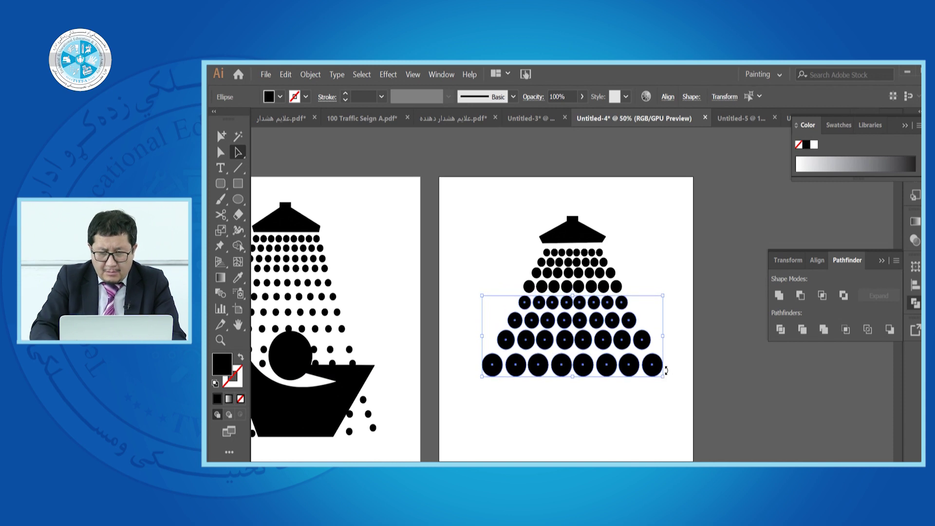
Nudge the lower four rows of drops up slightly and group all eight rows together.
key(Up)
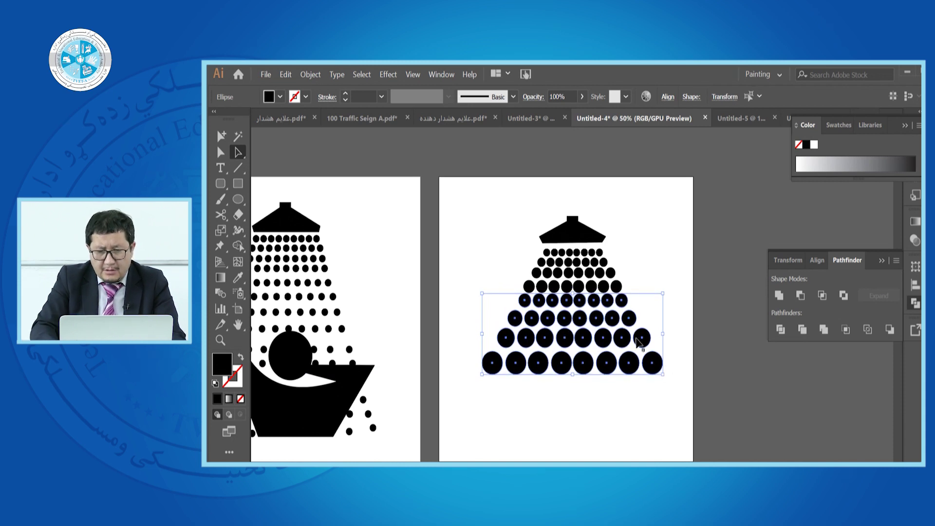
click(504, 263)
drag(582, 317, 671, 387)
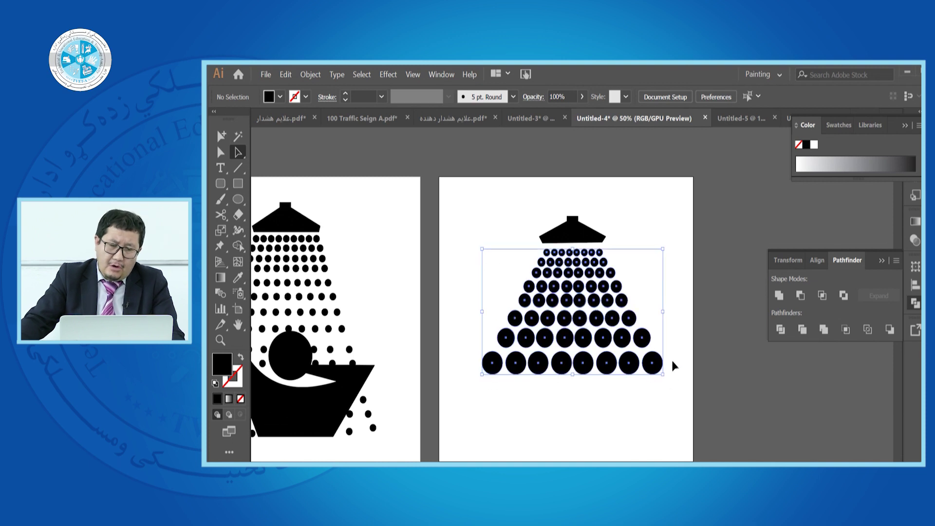
click(658, 246)
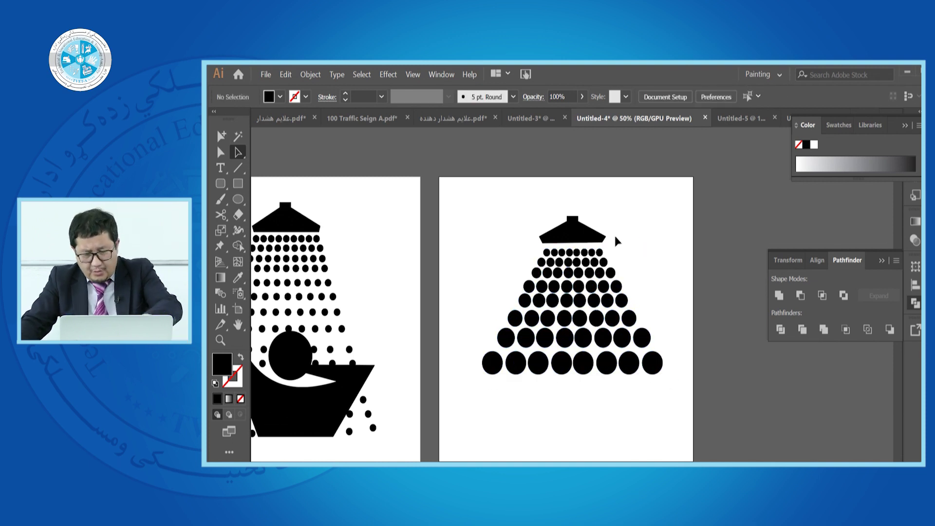
Duplicate the grouped spray below, ungroup the copy, and move its smallest row of drops beside the shower head.
drag(594, 258, 587, 427)
right_click(571, 431)
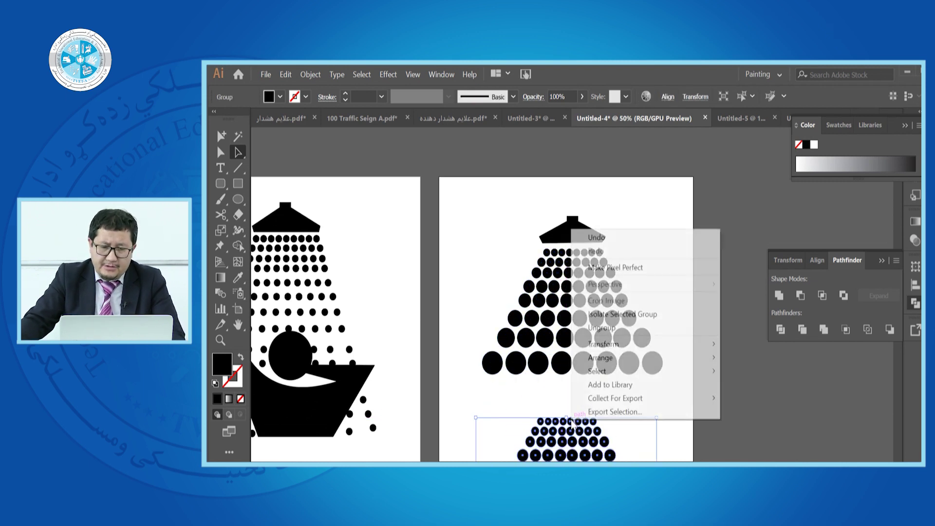
click(603, 327)
click(528, 409)
drag(606, 424, 682, 232)
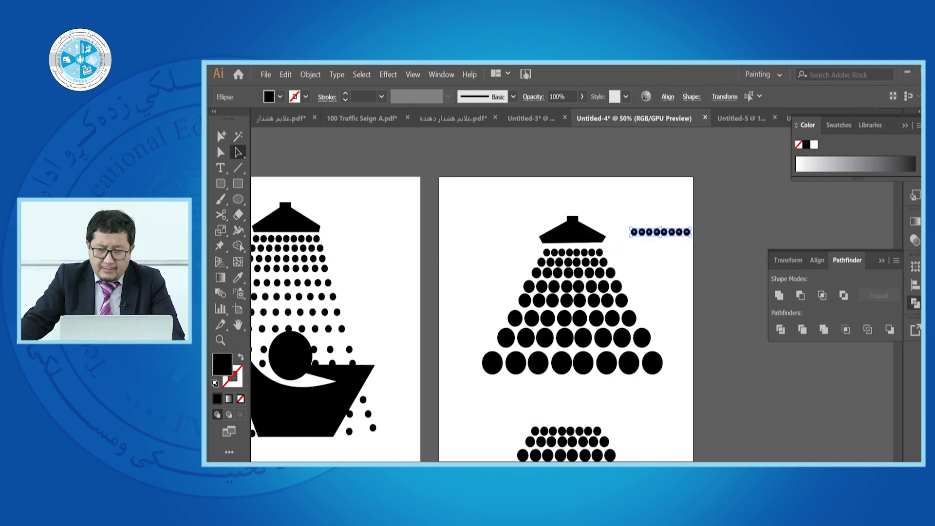
Fill the separated row of drops with light blue and delete the rest of the duplicated spray.
click(836, 125)
click(855, 166)
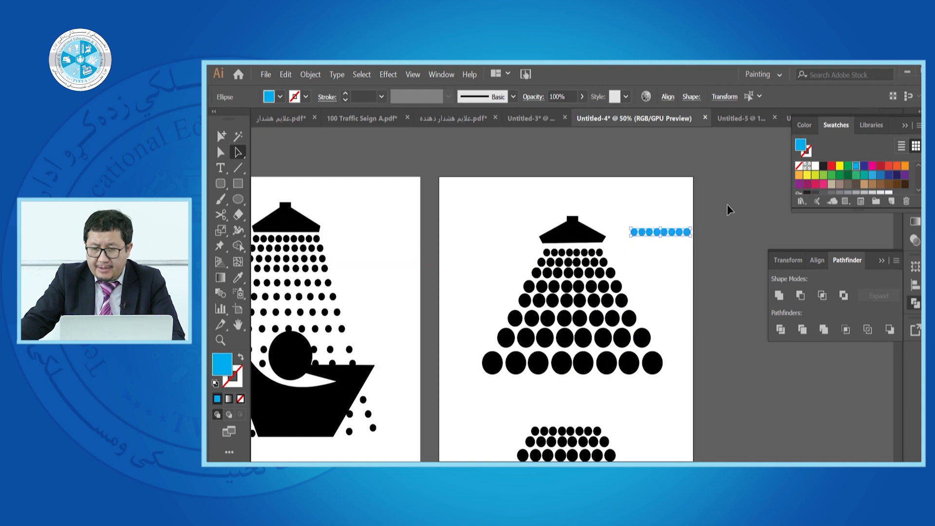
click(718, 278)
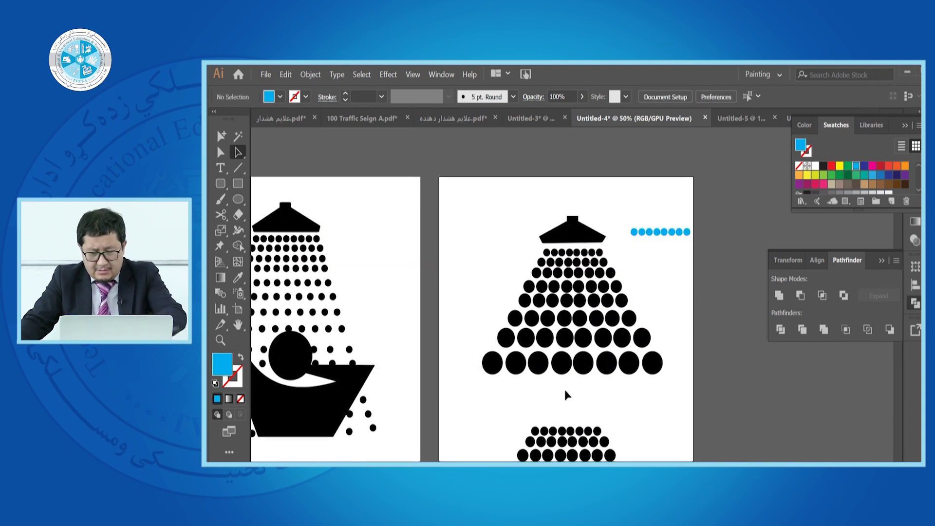
scroll(563, 387, down, 2)
click(564, 435)
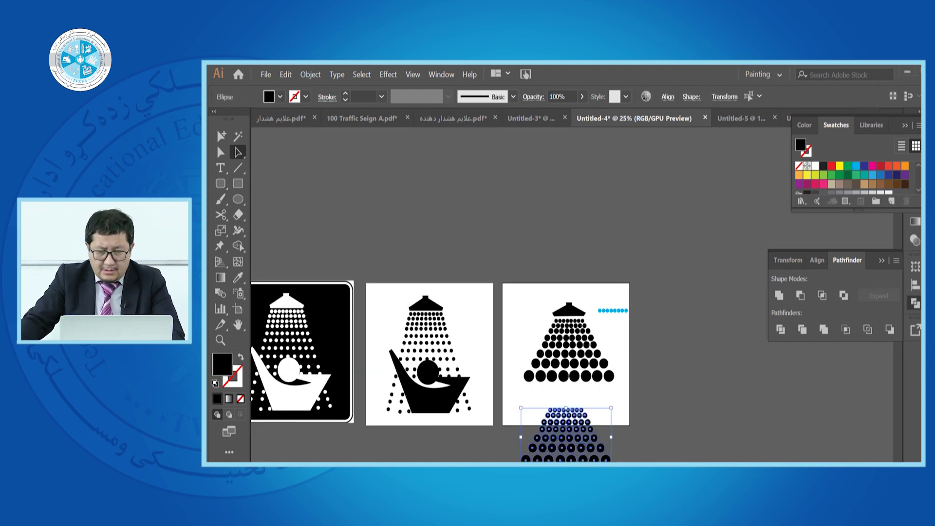
key(Delete)
Stretch the grouped black spray vertically until its last row nears the lower edge of the artboard.
drag(521, 330, 571, 414)
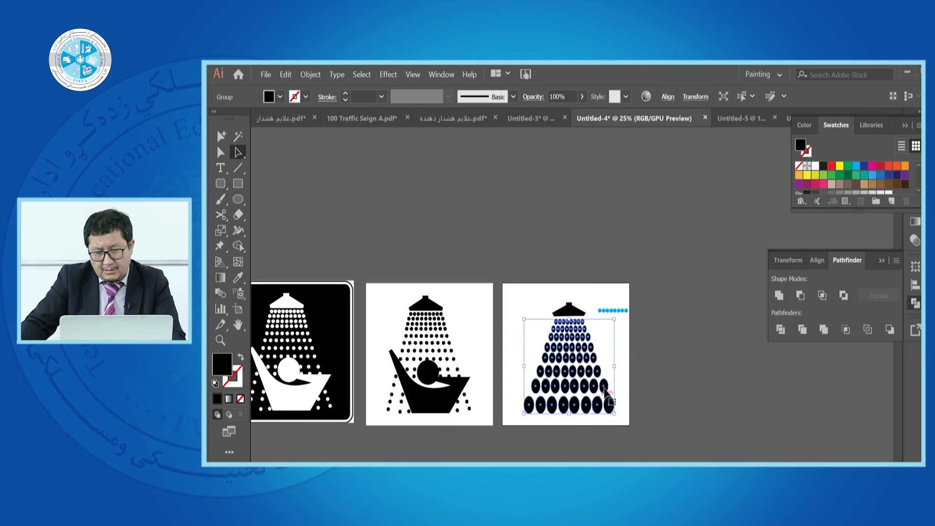
click(639, 331)
scroll(639, 332, up, 2)
drag(596, 361, 540, 384)
scroll(628, 336, up, 3)
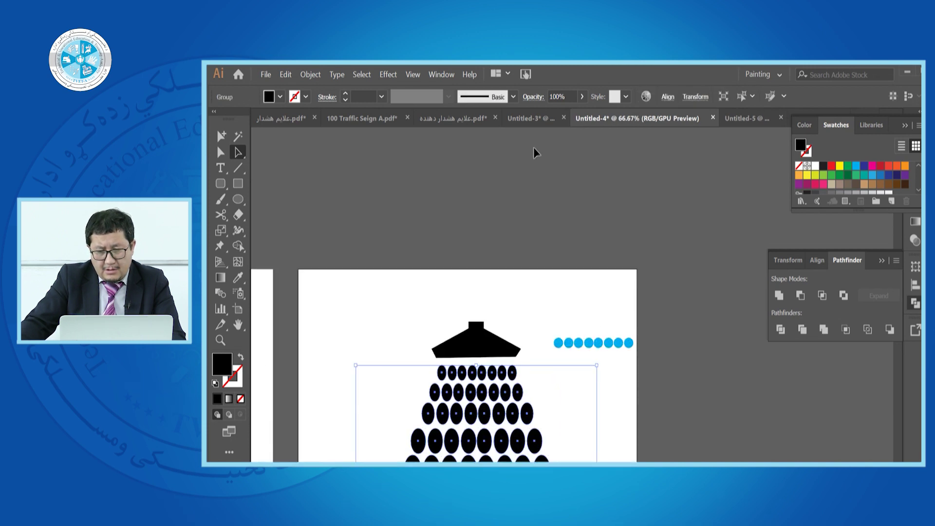
click(598, 323)
scroll(597, 245, down, 1)
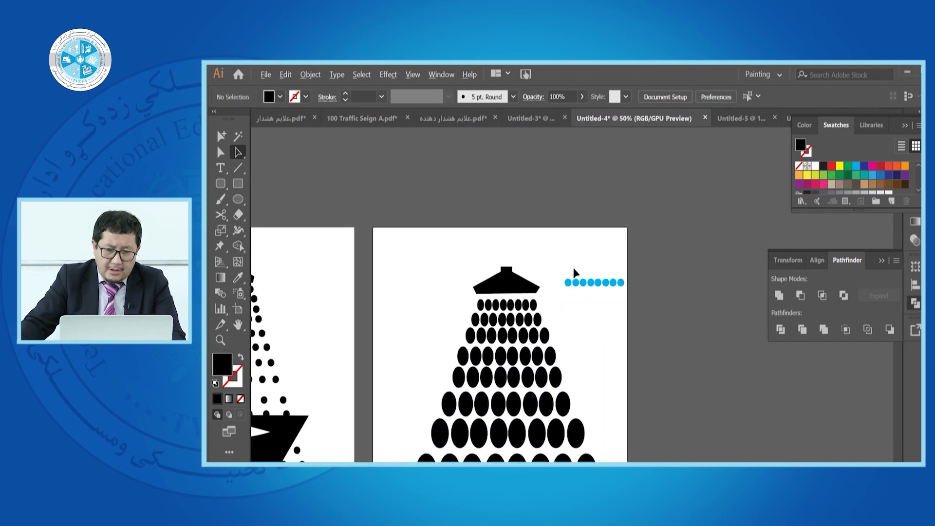
Move the light blue row of drops over the first row of black ellipses beneath the shower head.
scroll(574, 272, up, 3)
drag(667, 303, 404, 371)
scroll(643, 322, down, 2)
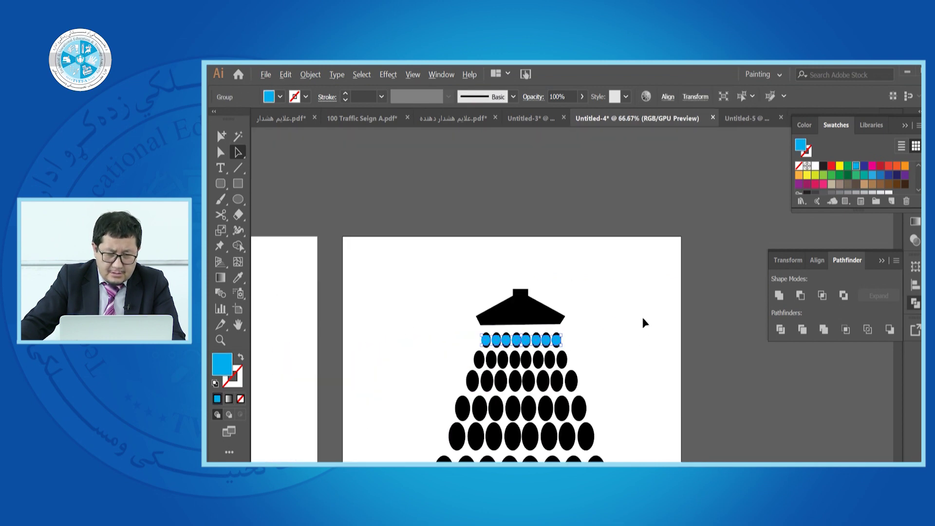
scroll(504, 360, up, 2)
key(ctrl+shift+a)
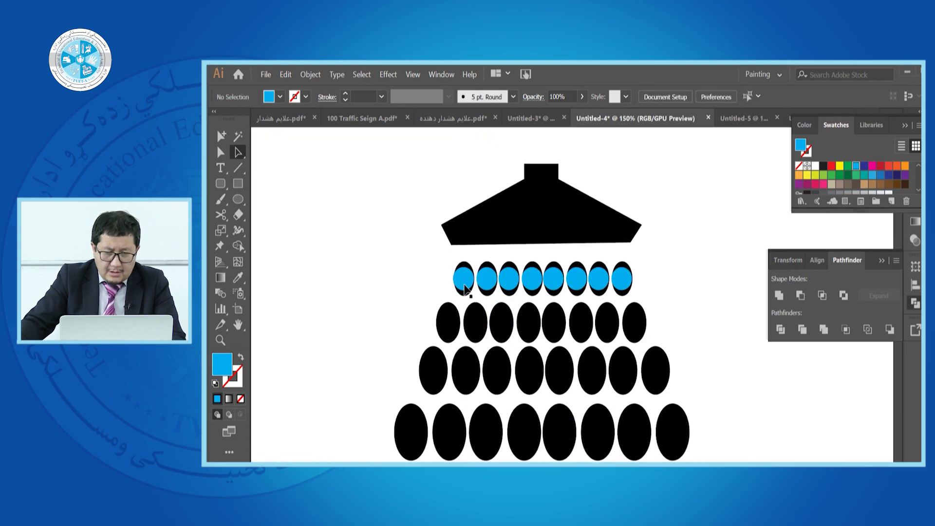
Place a copy of the blue row in the empty area beside the shower head and isolate that group.
drag(485, 282, 473, 329)
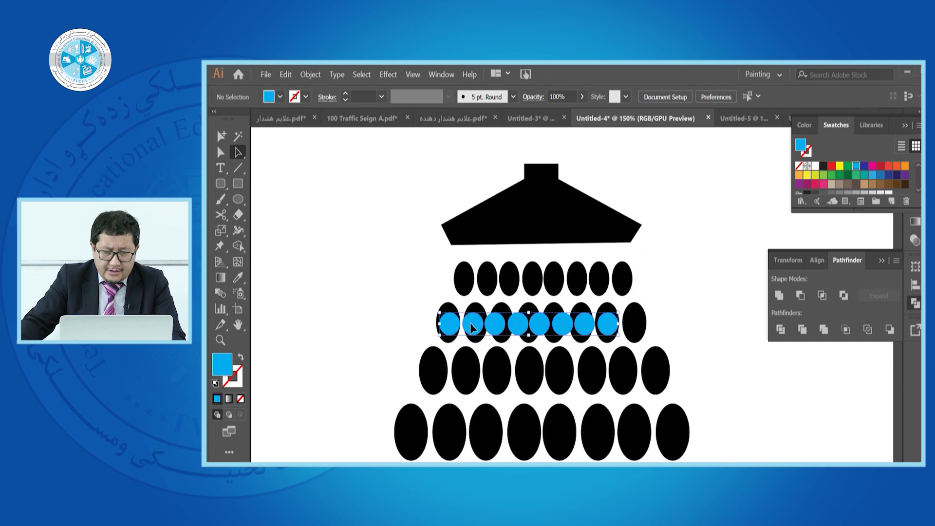
key(ctrl+z)
click(465, 297)
drag(461, 285, 323, 288)
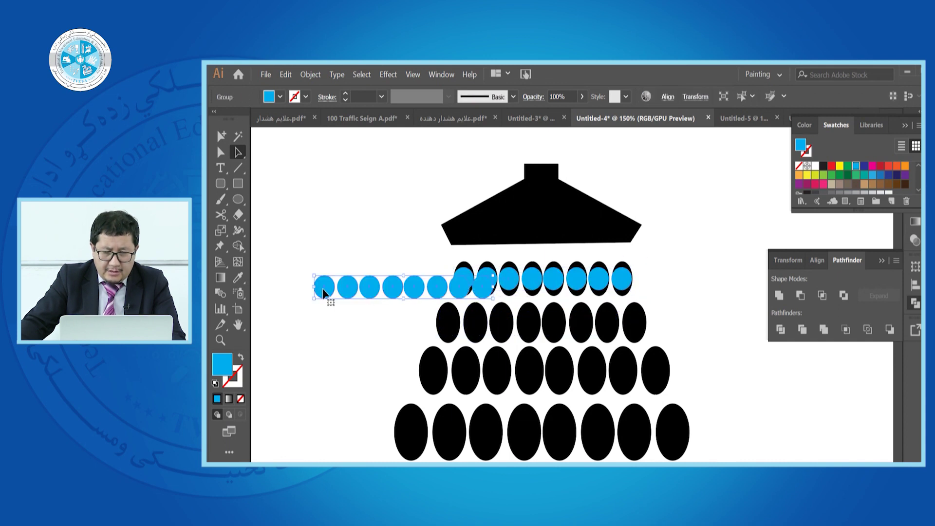
drag(422, 288, 375, 215)
right_click(375, 214)
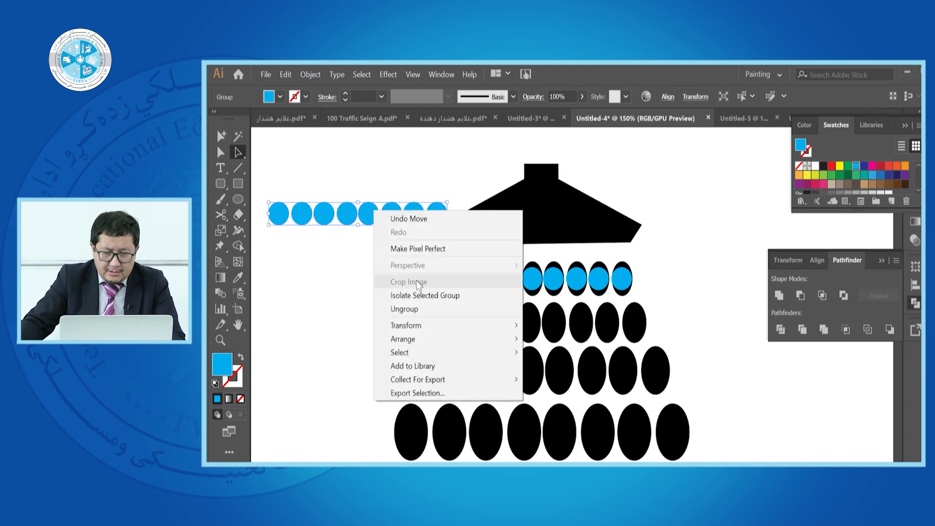
click(419, 295)
Move one blue circle onto the second row and copy it until each of the eight ellipses holds one.
drag(438, 214, 411, 324)
alt+scroll(487, 324, up, 2)
drag(482, 333, 573, 324)
mouse_move(570, 328)
mouse_down()
mouse_move(617, 321)
mouse_move(591, 335)
mouse_move(641, 334)
mouse_up()
key(ctrl+1)
scroll(608, 317, up, 3)
scroll(628, 336, right, 3)
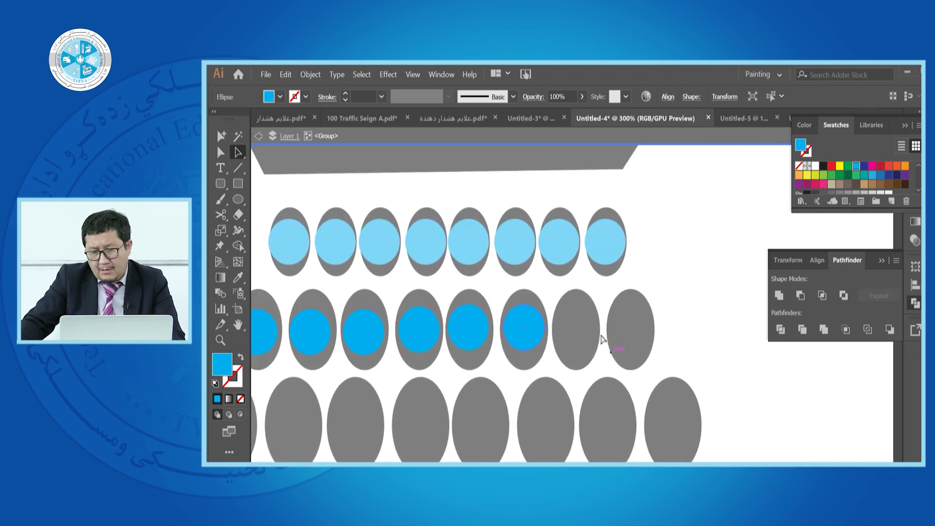
drag(529, 331, 626, 336)
scroll(626, 336, down, 4)
click(683, 287)
scroll(682, 290, up, 3)
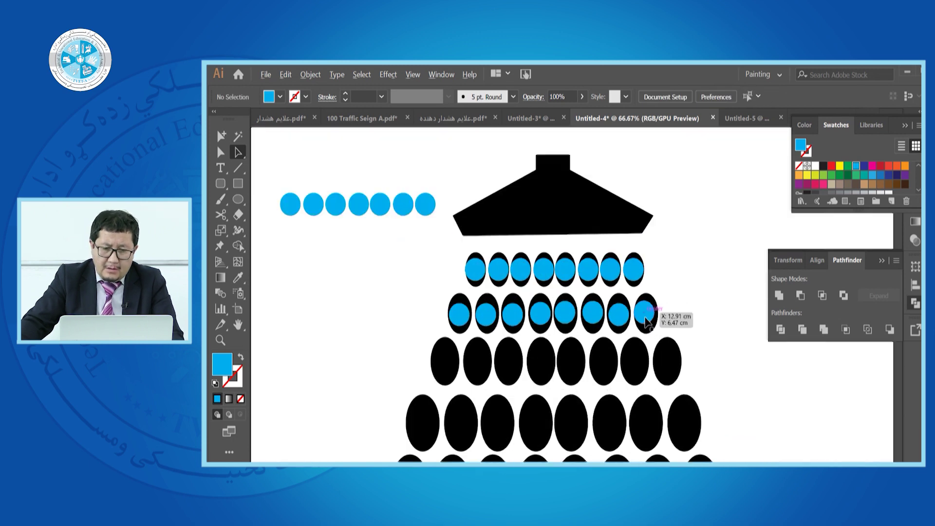
Isolate the blue circle group and copy circles onto the first three ellipses of the third row.
scroll(604, 321, down, 2)
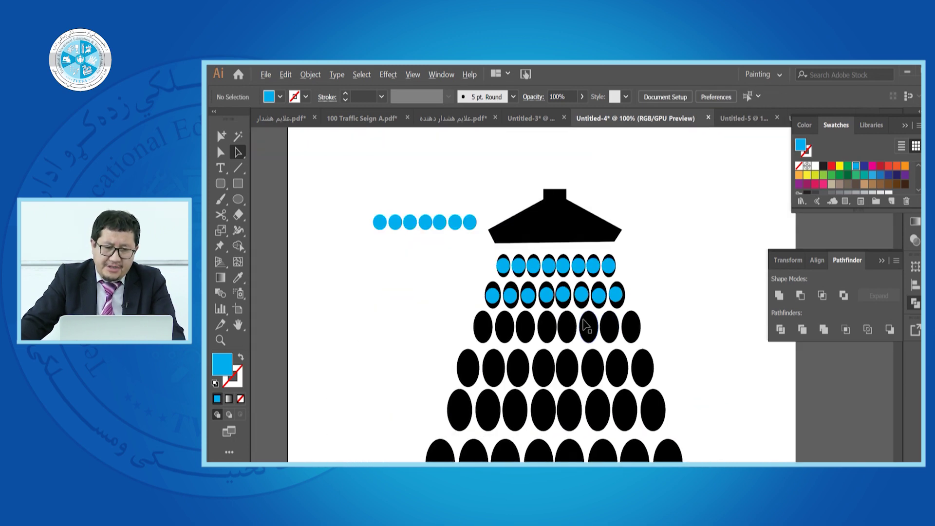
drag(497, 299, 508, 327)
click(656, 267)
click(507, 302)
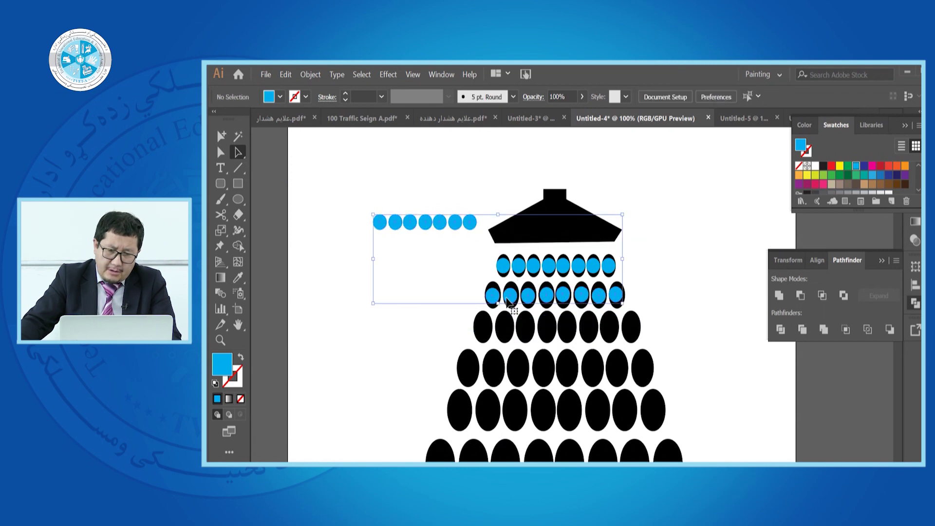
right_click(508, 302)
click(559, 396)
click(639, 290)
drag(474, 227, 560, 339)
scroll(506, 329, up, 3)
scroll(493, 324, down, 3)
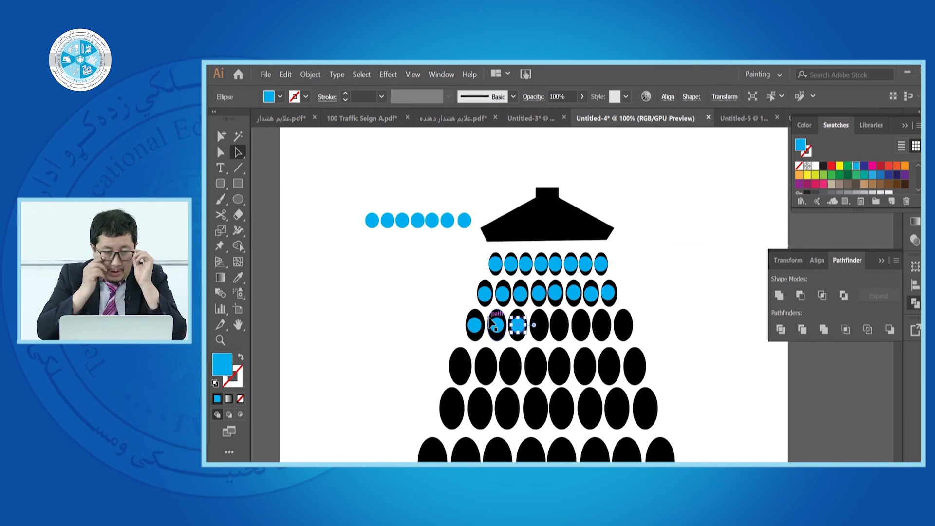
Copy a blue circle onto the leftmost ellipse of each of the remaining five rows.
scroll(497, 314, down, 3)
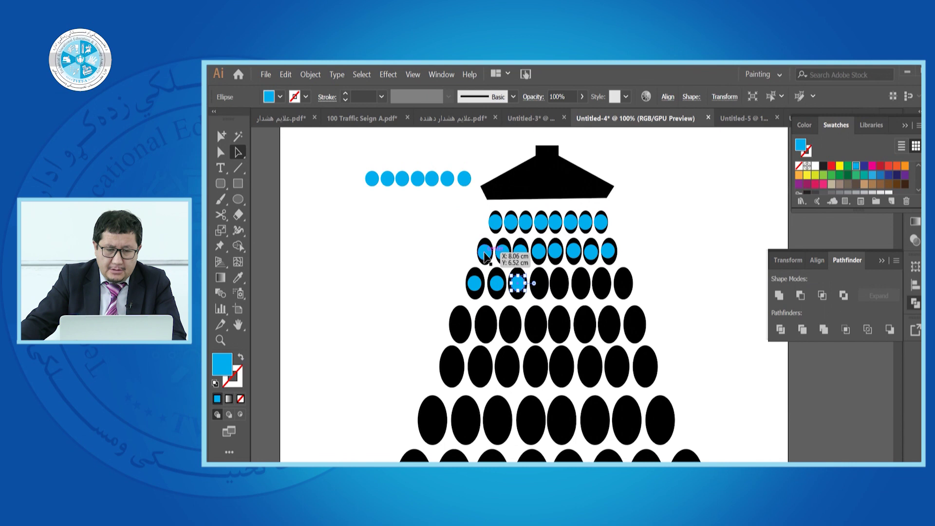
drag(485, 255, 485, 252)
drag(473, 291, 432, 424)
scroll(438, 341, down, 3)
drag(431, 312, 385, 447)
scroll(546, 292, up, 1)
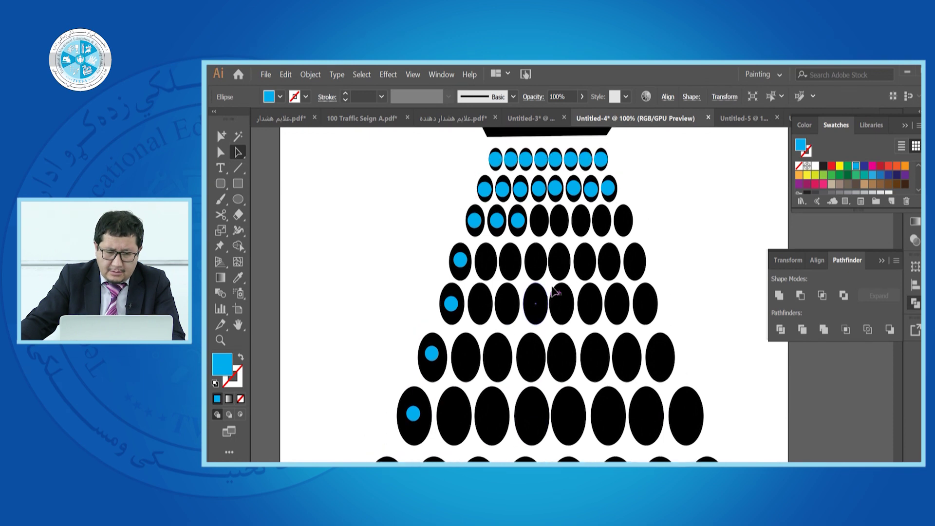
scroll(553, 290, down, 3)
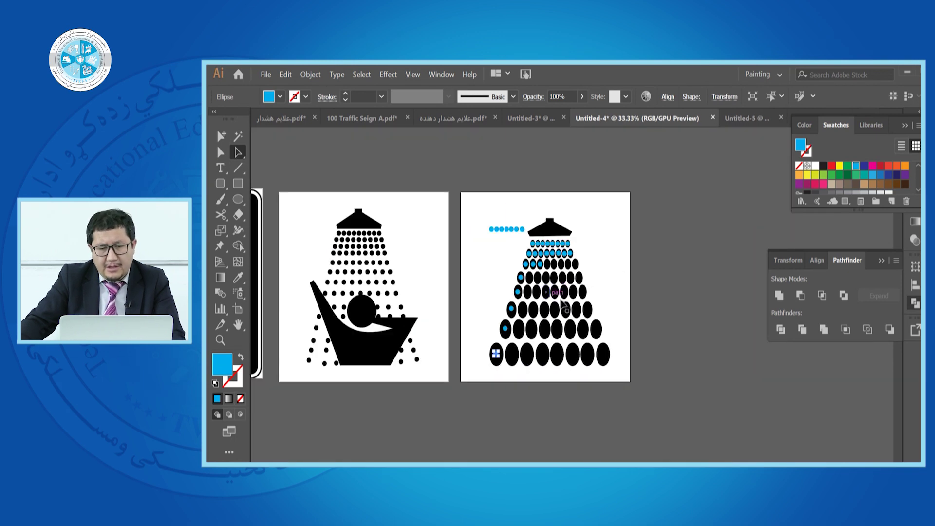
drag(567, 319, 729, 327)
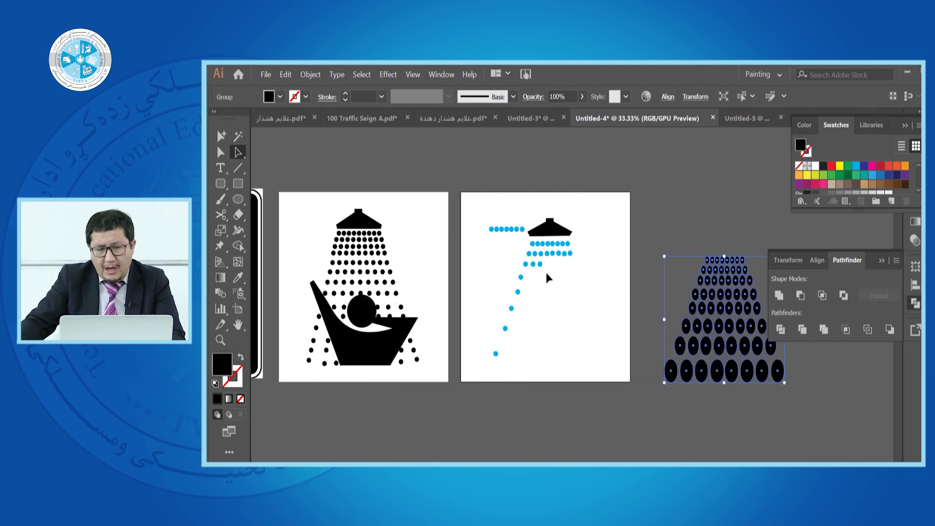
key(ctrl+z)
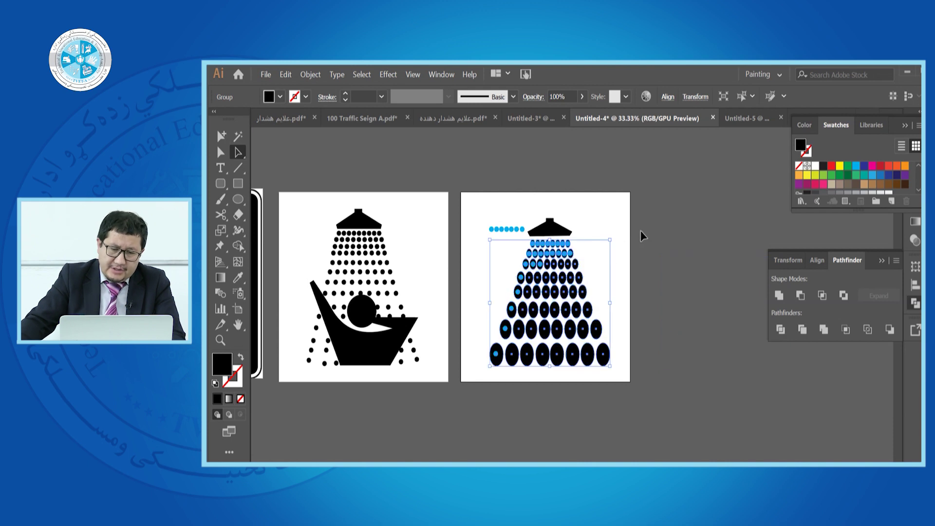
click(626, 238)
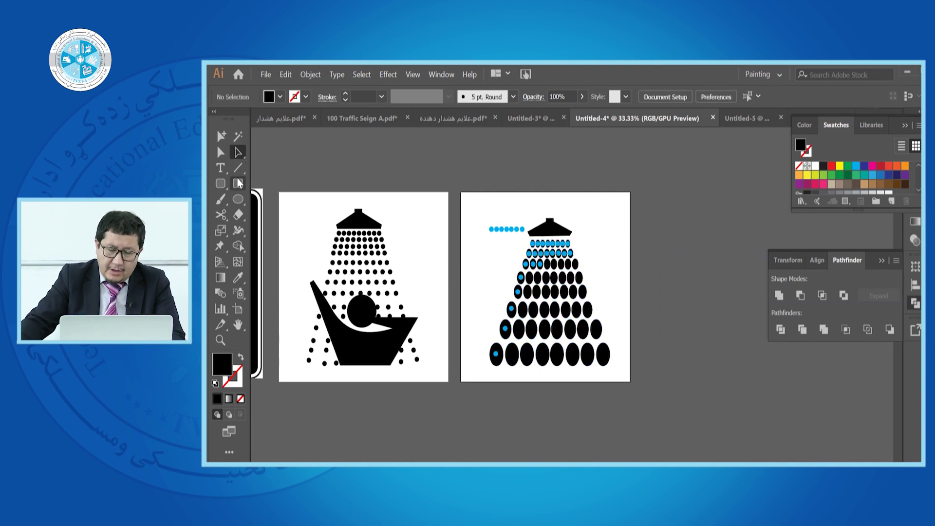
key(ctrl+t)
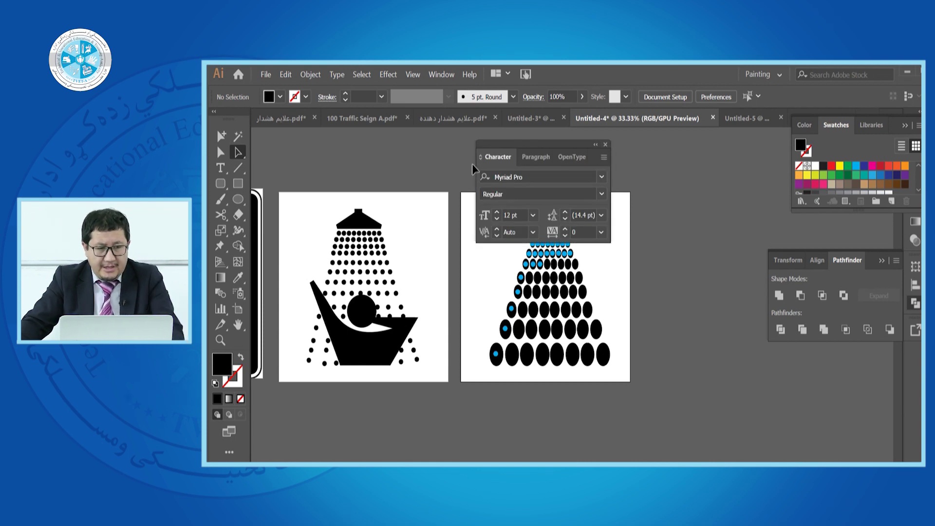
click(606, 145)
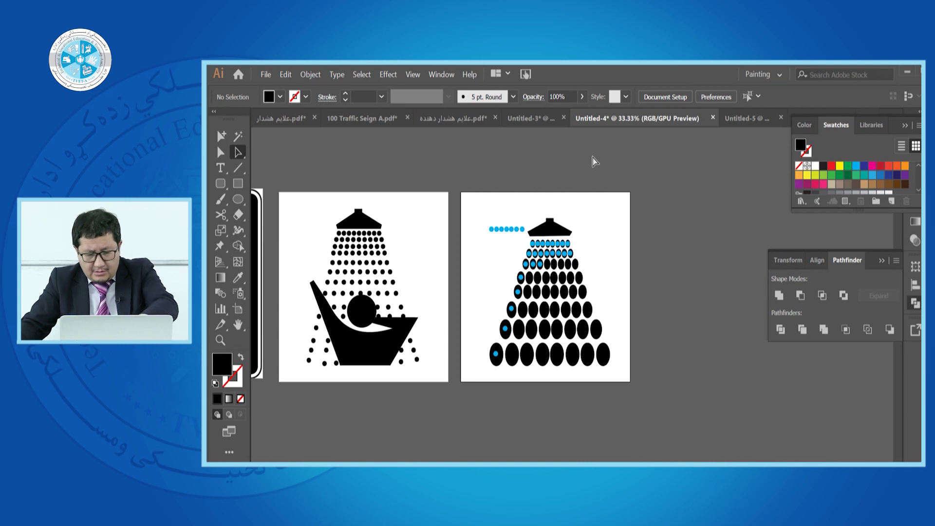
Show the rulers and place a vertical guide just inside the right edge of the redraw artboard.
key(ctrl+r)
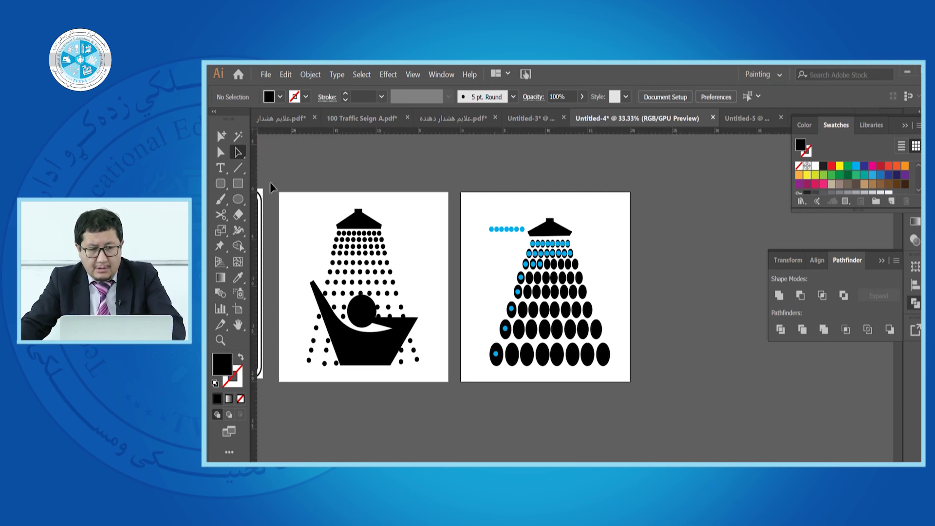
drag(624, 269, 625, 219)
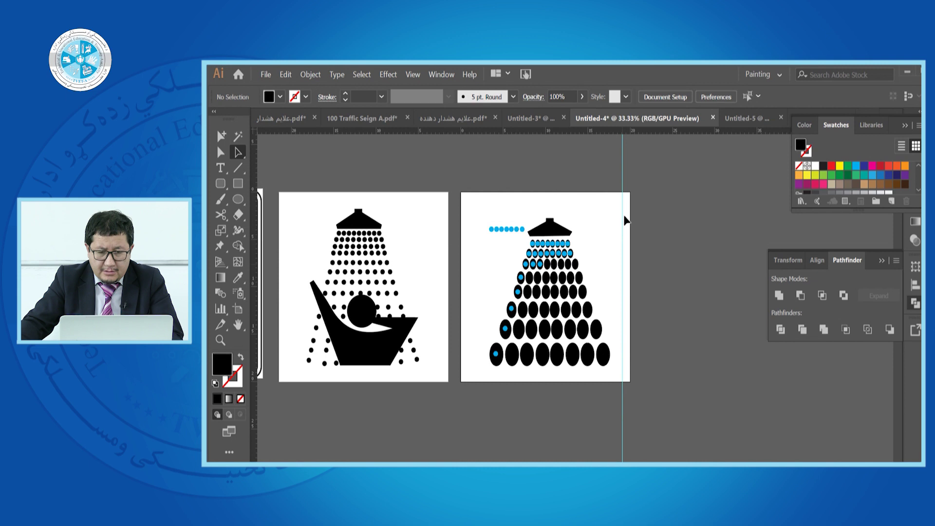
scroll(555, 217, up, 2)
Copy blue circles onto the vertical guide to form a column of three, and lock the guides.
drag(496, 245, 641, 380)
scroll(694, 239, up, 5)
scroll(632, 284, down, 1)
scroll(640, 378, down, 2)
drag(609, 283, 651, 380)
scroll(647, 370, down, 1)
right_click(652, 266)
click(686, 372)
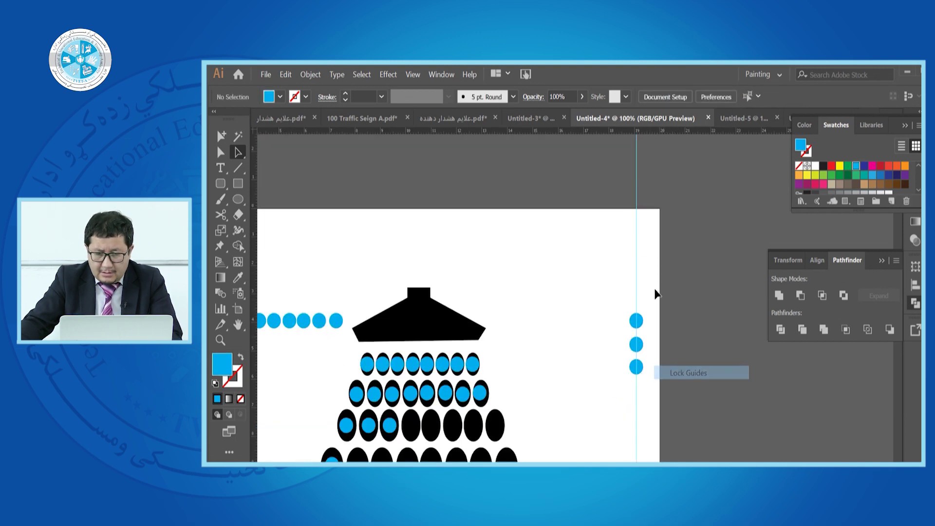
Duplicate the circles down the guide into a column of twelve and nudge the lower six up to even the spacing.
drag(638, 347, 638, 414)
scroll(633, 341, down, 5)
shift+click(643, 278)
drag(641, 265, 638, 409)
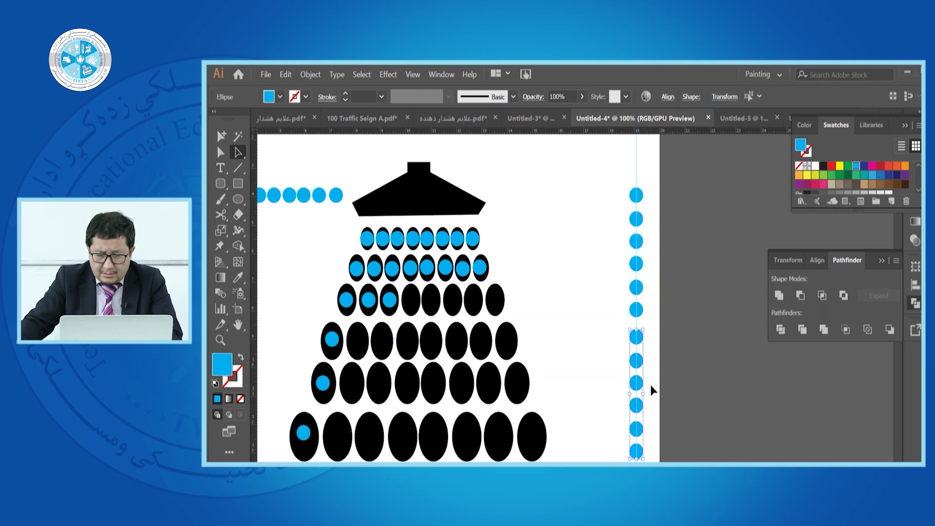
scroll(653, 390, down, 5)
key(Up)
key(Up)
click(664, 332)
Select the whole column of twelve blue circles and move it down onto the redraw artboard's right edge.
key(ctrl+minus)
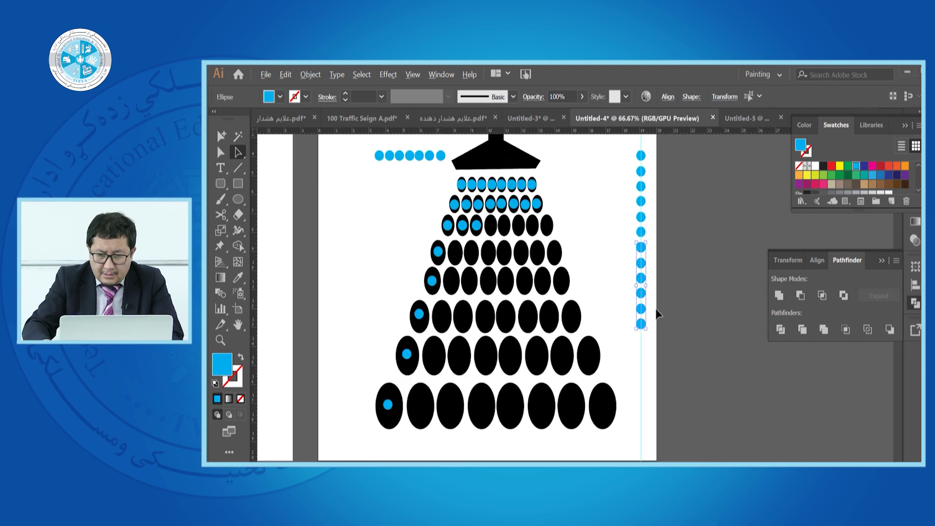
scroll(676, 342, up, 3)
drag(618, 203, 655, 409)
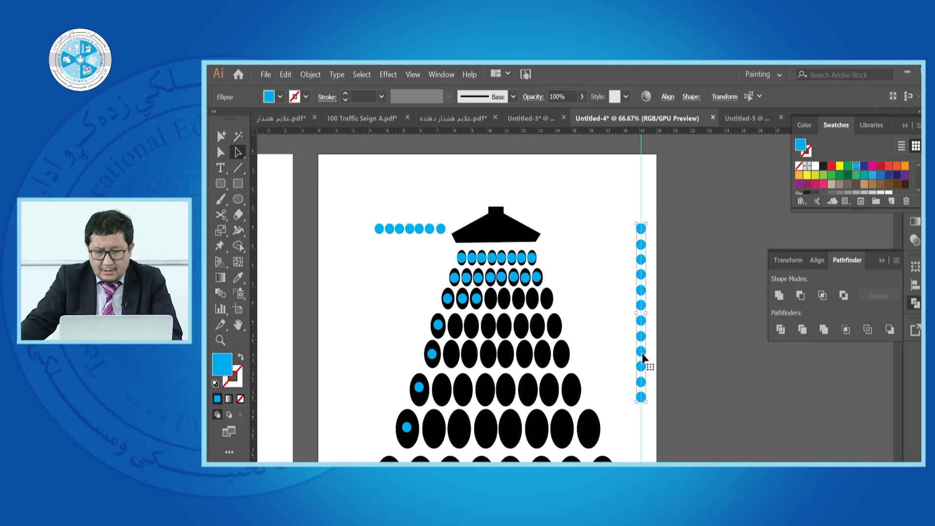
scroll(643, 356, down, 3)
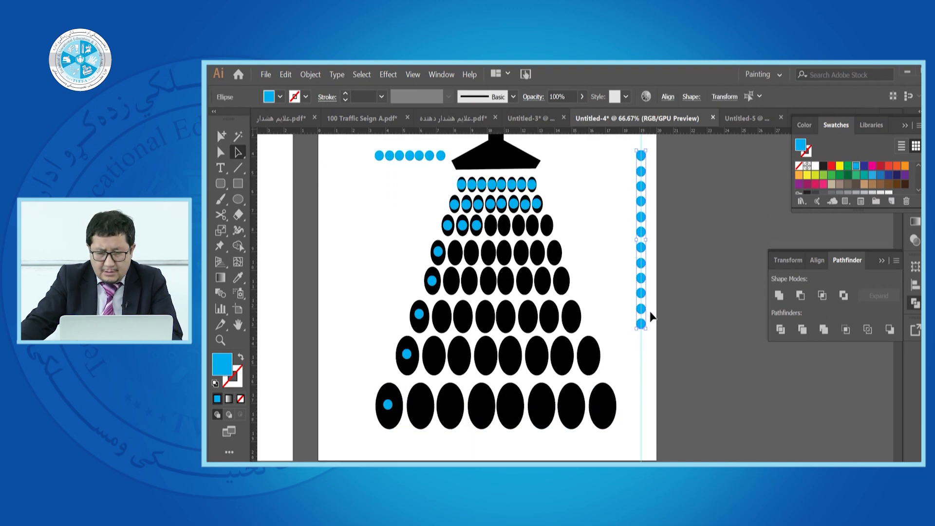
drag(641, 278, 653, 413)
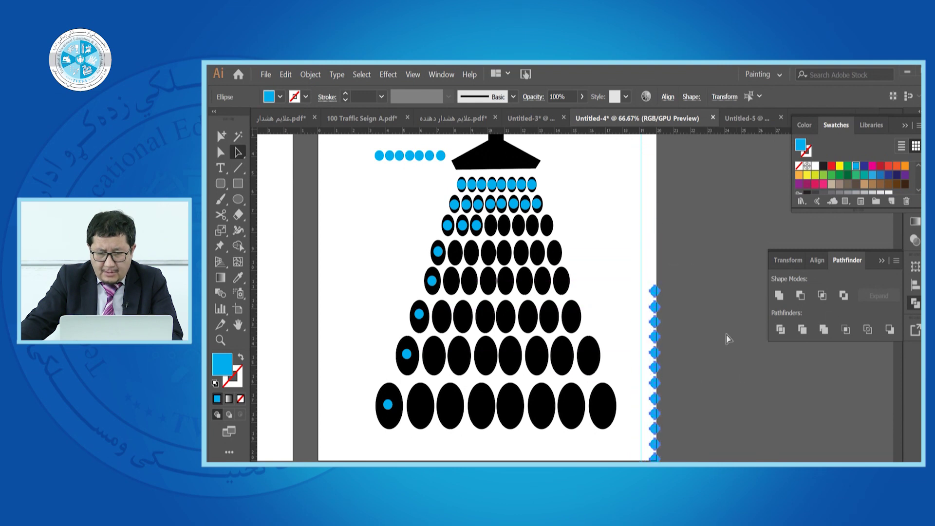
Move the black shower figure off the middle artboard into the empty area above it.
key(z)
alt+click(586, 313)
alt+click(586, 312)
alt+click(587, 312)
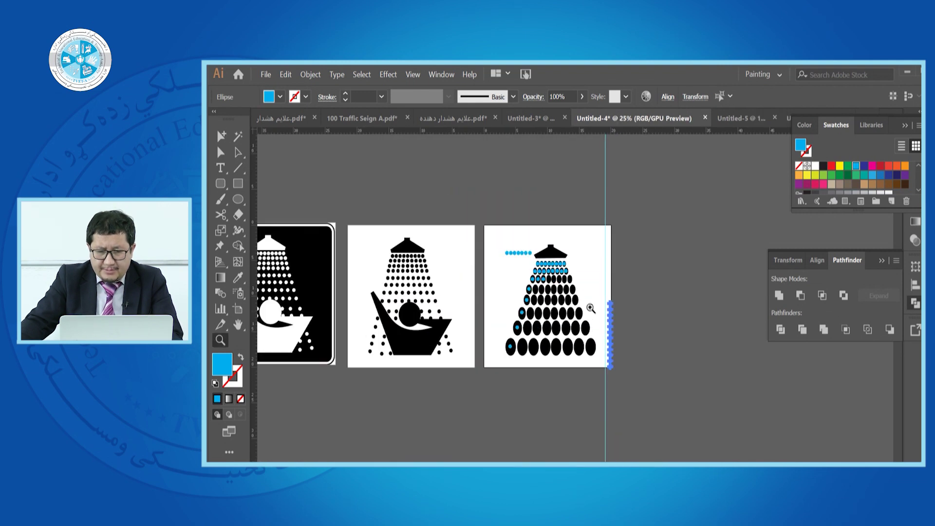
click(238, 136)
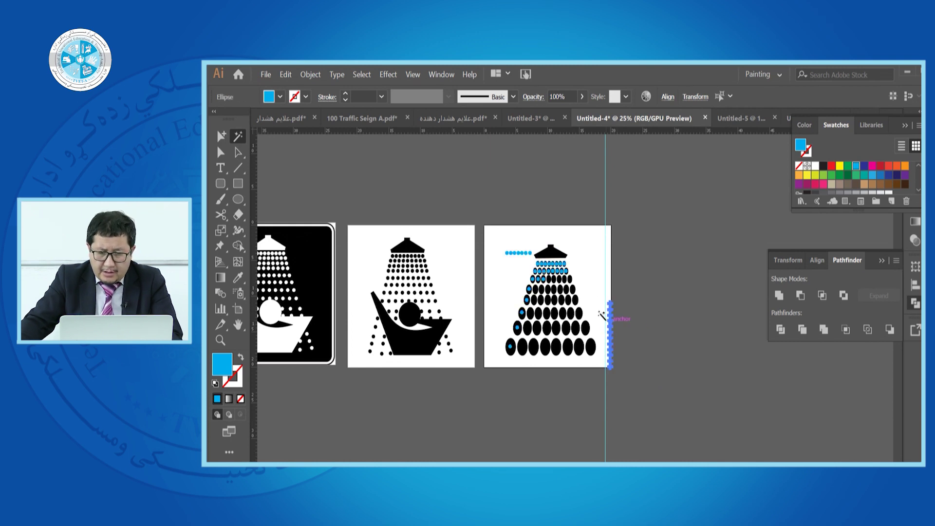
click(238, 152)
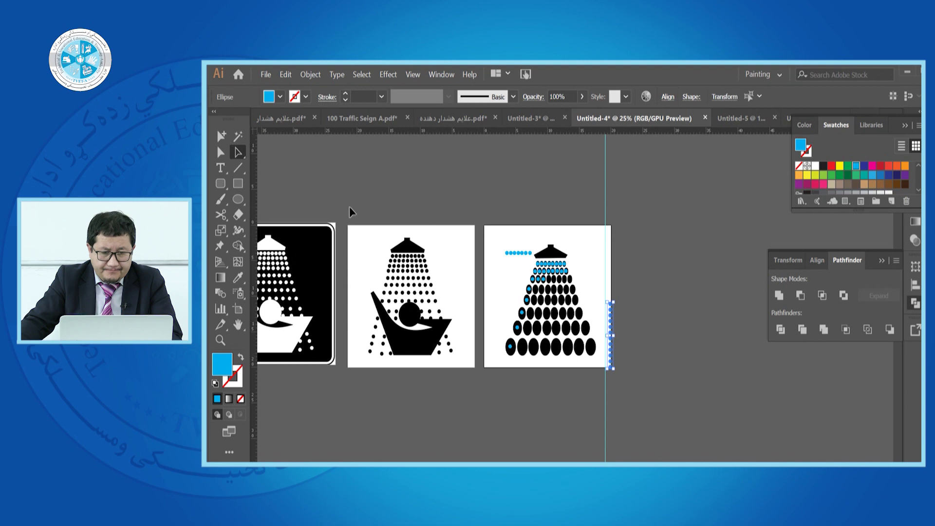
drag(427, 317, 445, 184)
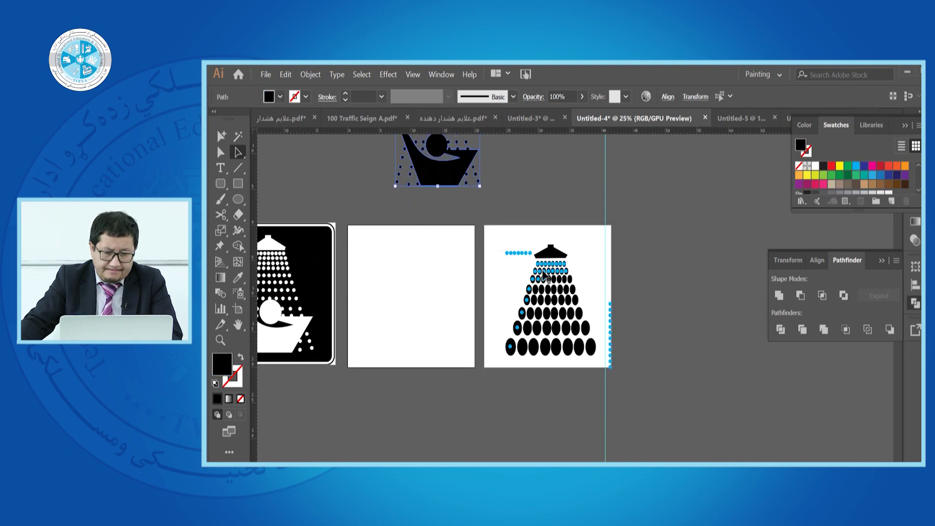
Group the column of twelve blue circles and move the group to the middle of the emptied artboard.
click(615, 339)
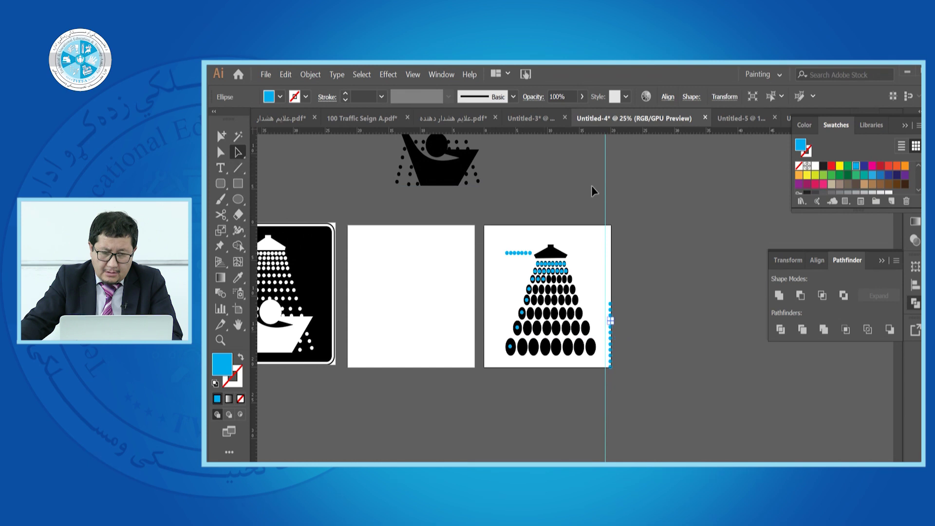
click(707, 221)
drag(602, 278, 627, 373)
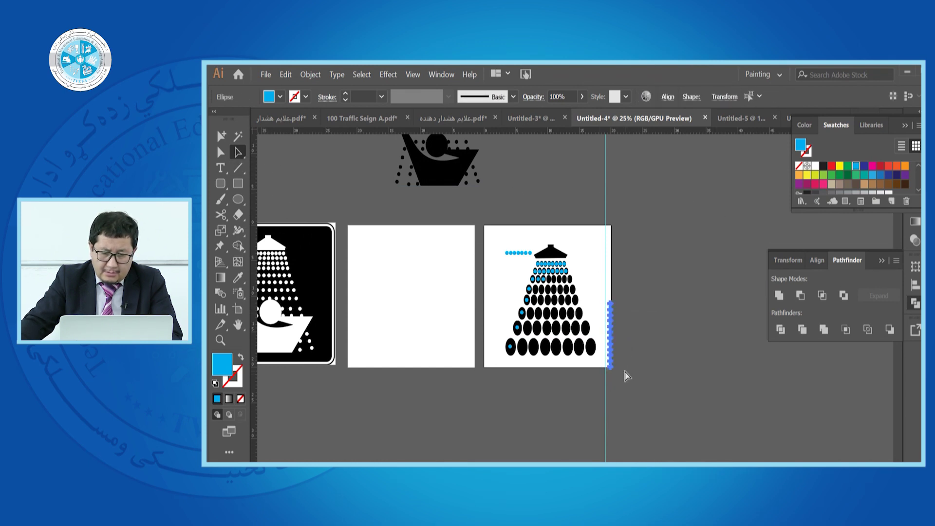
key(ctrl+g)
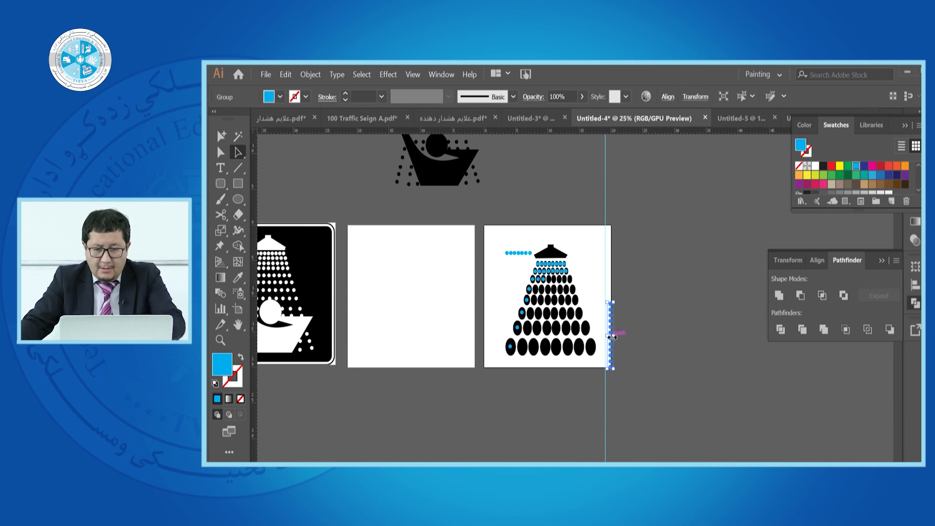
drag(610, 361, 408, 321)
scroll(374, 282, up, 1)
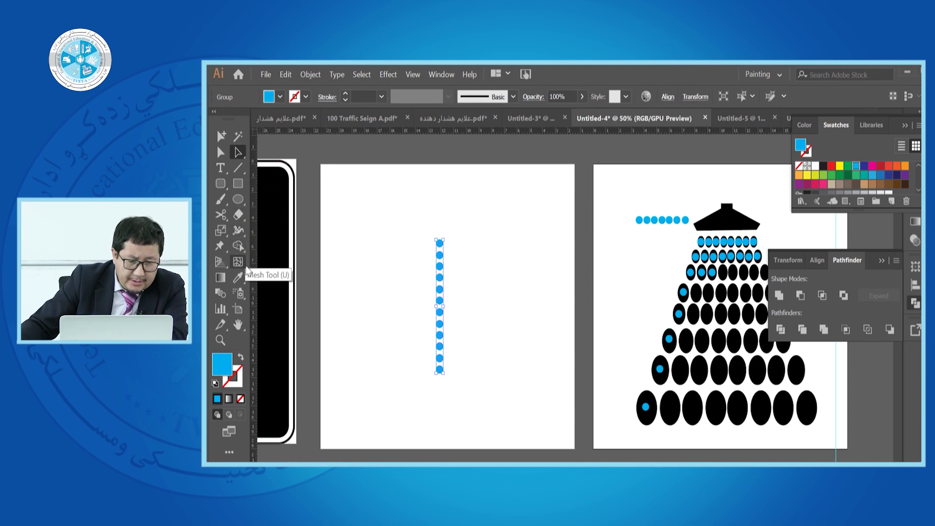
drag(239, 216, 272, 215)
click(439, 228)
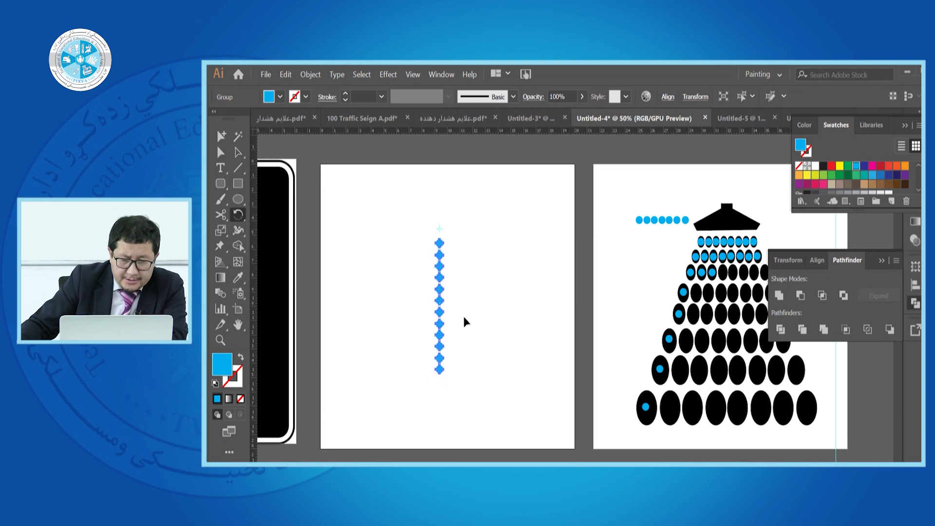
drag(439, 373, 477, 371)
key(ctrl+z)
click(438, 208)
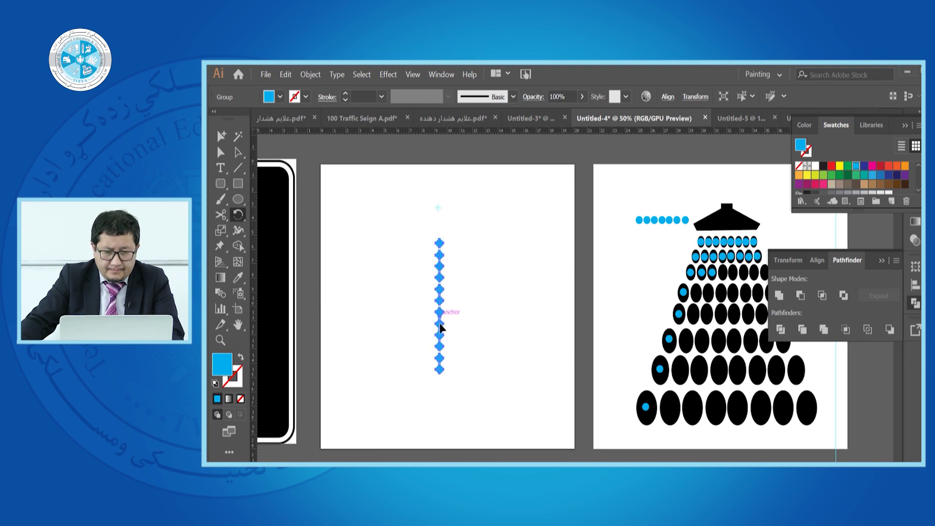
drag(437, 364, 462, 368)
drag(463, 368, 490, 367)
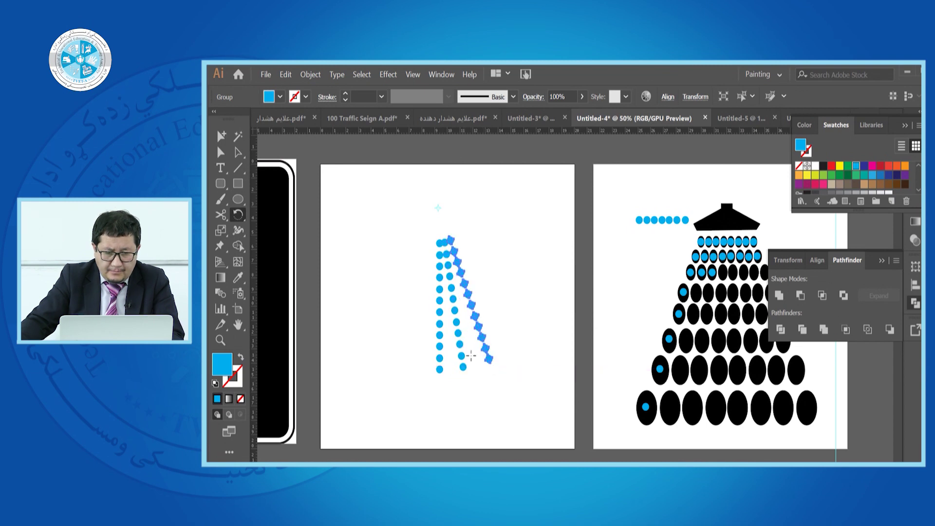
key(ctrl+z)
key(ctrl+z)
key(ctrl+z)
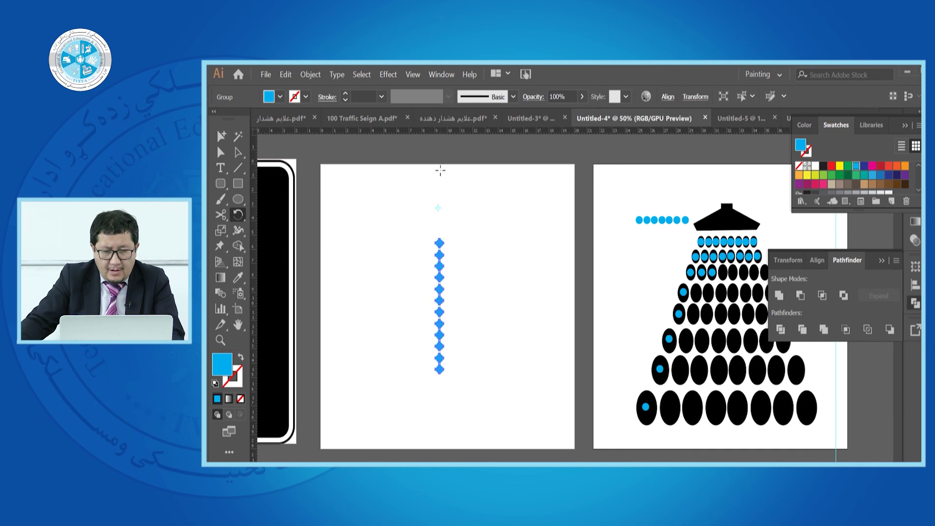
Rotate copies of the circle column to both sides around a pivot near the artboard's top edge, making a fan of five columns.
click(440, 168)
drag(439, 373, 385, 359)
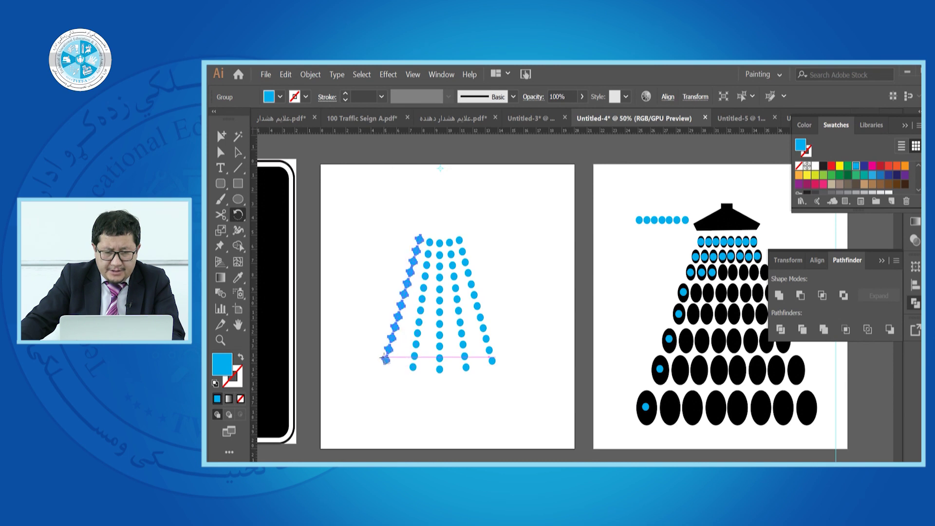
key(ctrl+minus)
key(ctrl+minus)
click(238, 153)
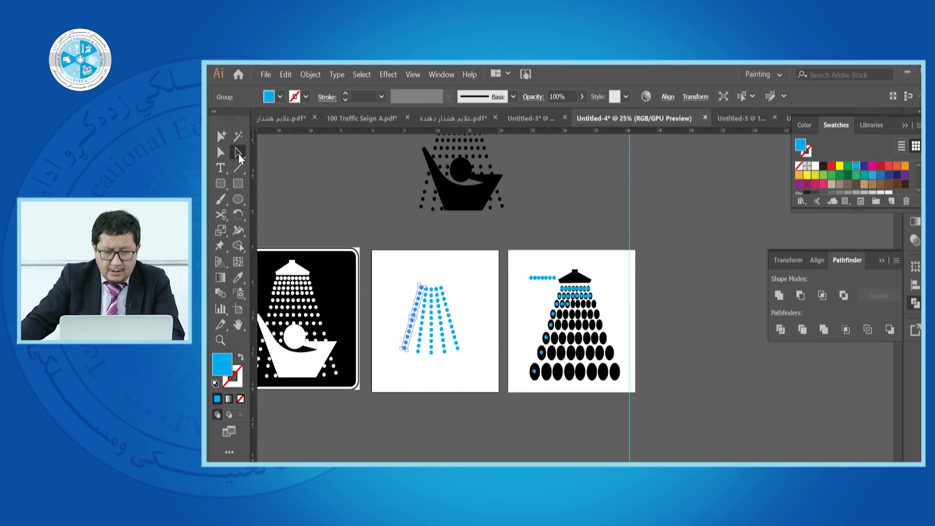
click(420, 340)
scroll(425, 302, up, 1)
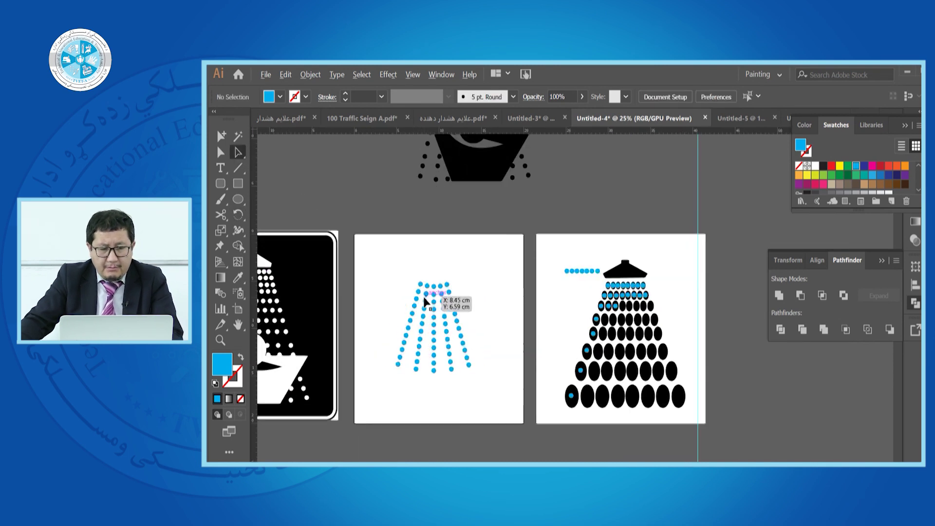
scroll(411, 302, down, 1)
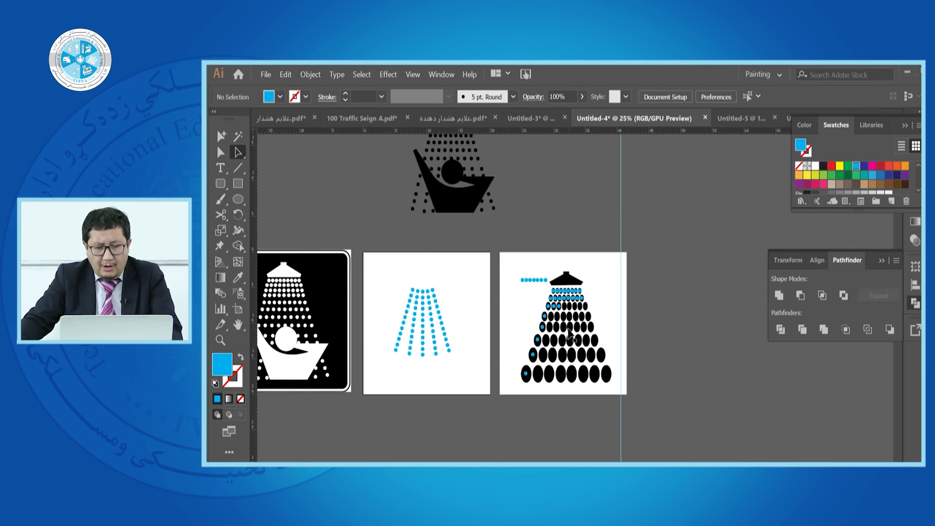
Move the black template ellipses off the redraw artboard, and delete all artwork except the sheet of signs.
drag(569, 334, 671, 341)
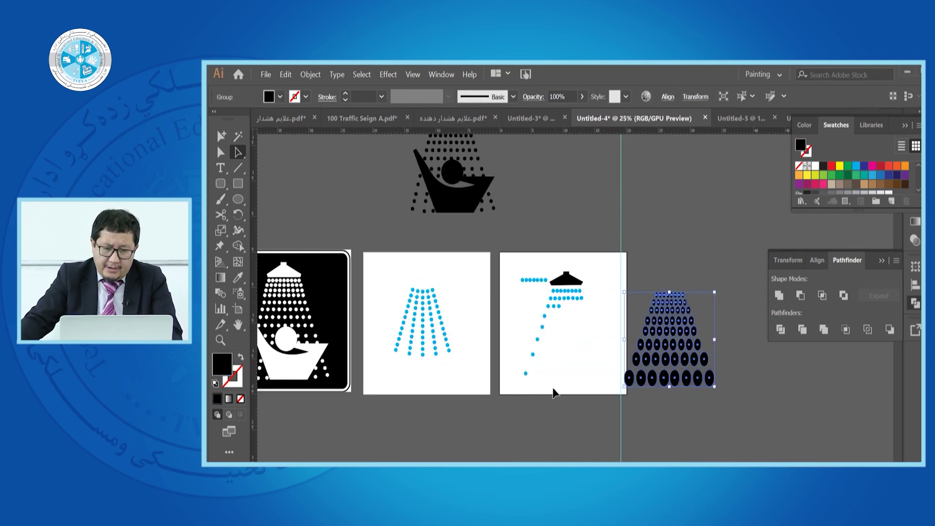
scroll(466, 308, down, 2)
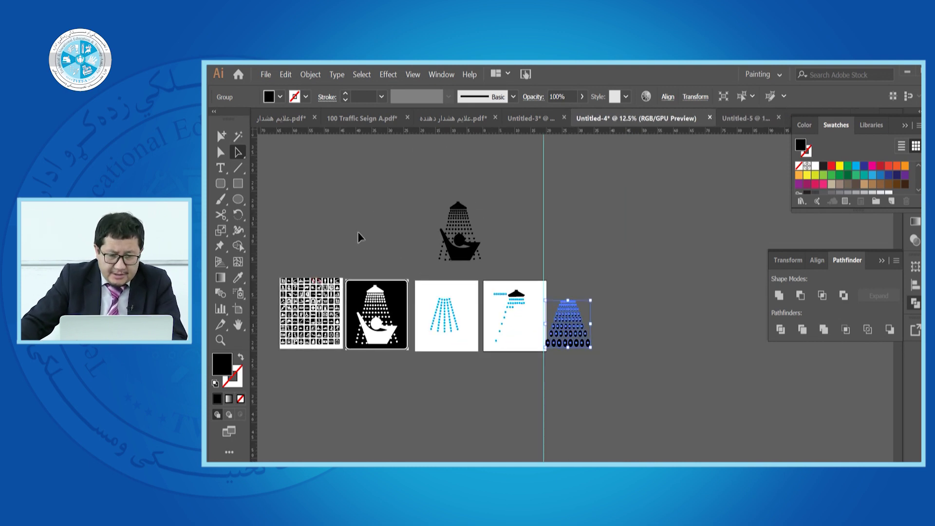
click(409, 203)
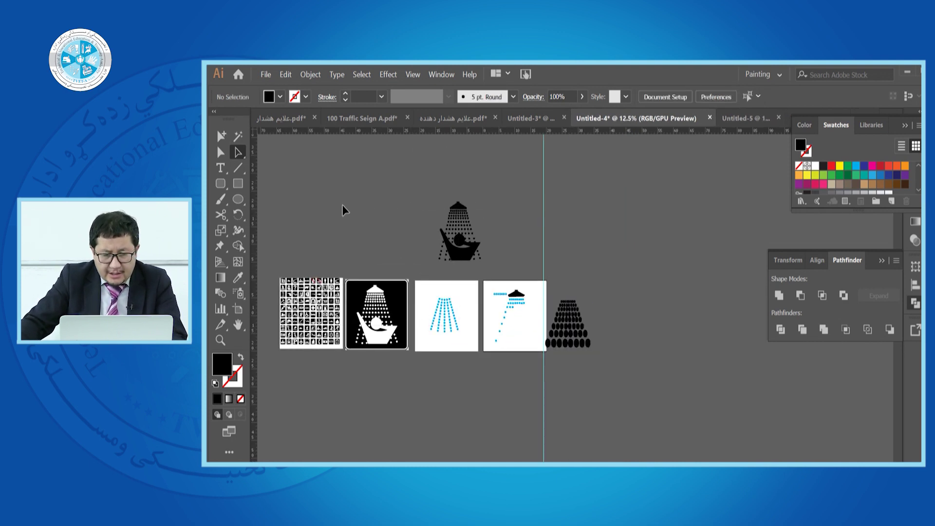
key(ctrl+a)
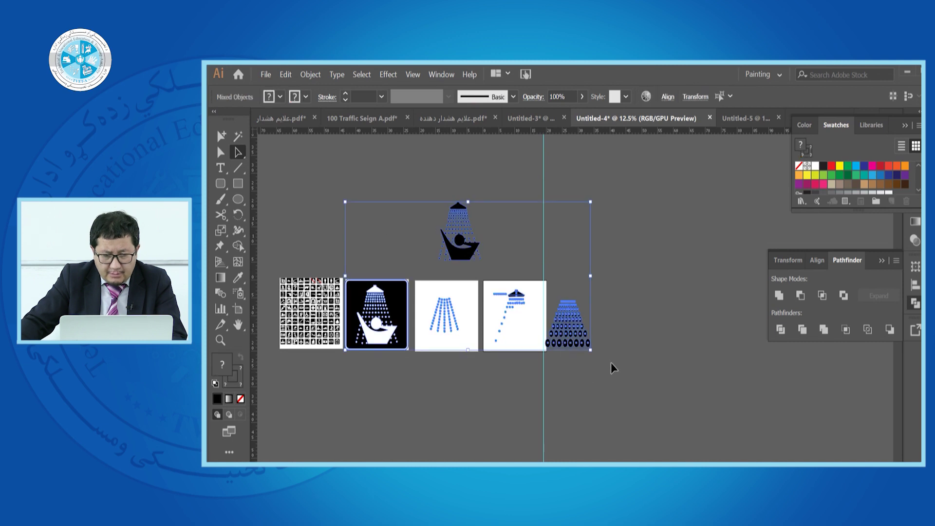
key(Delete)
Examine the pictograms on the sign sheet to choose the next sign to redraw.
scroll(309, 341, up, 6)
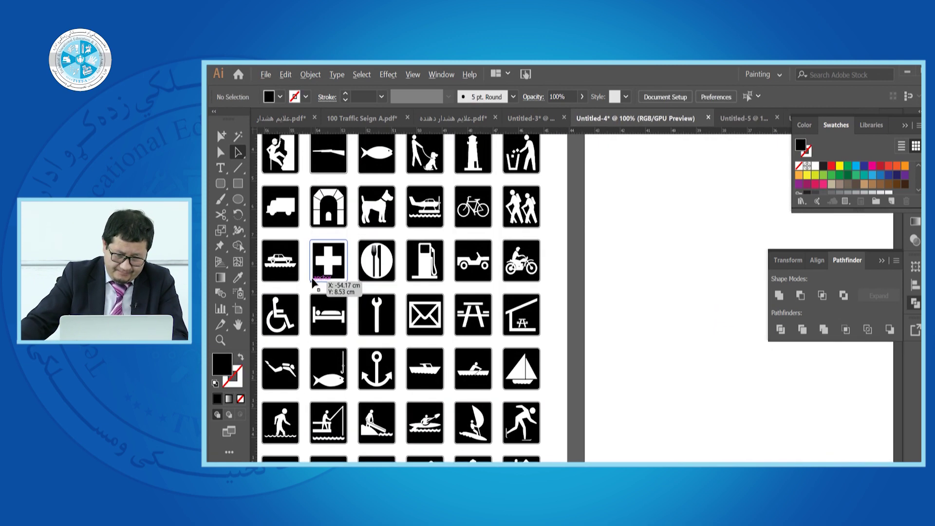
key(F2)
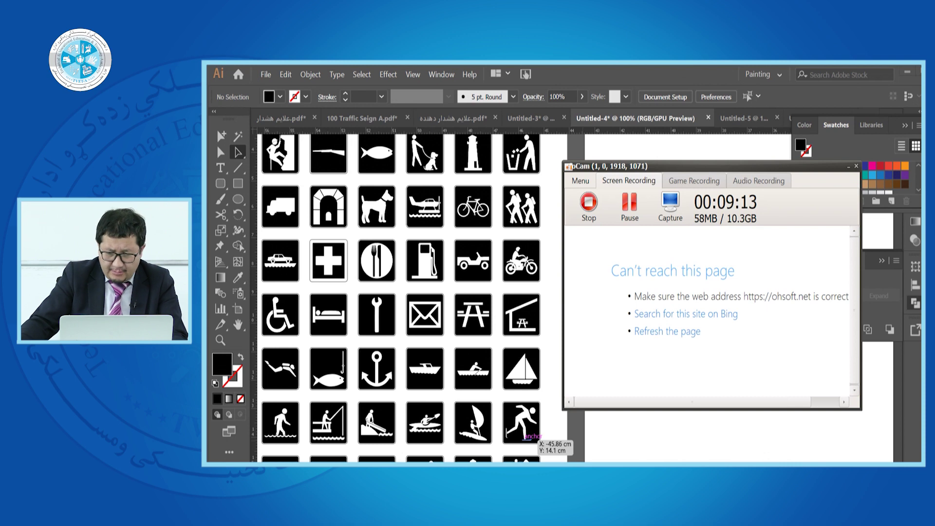
scroll(415, 319, left, 4)
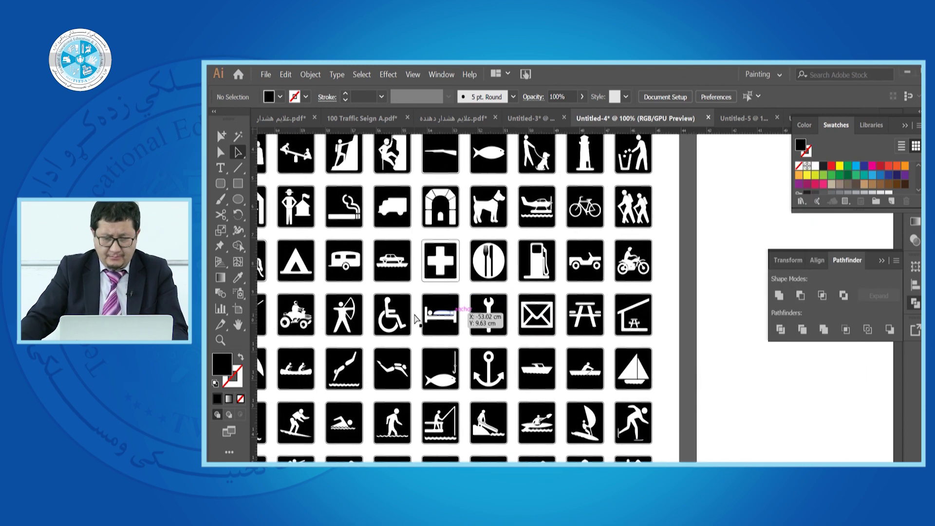
scroll(415, 319, left, 3)
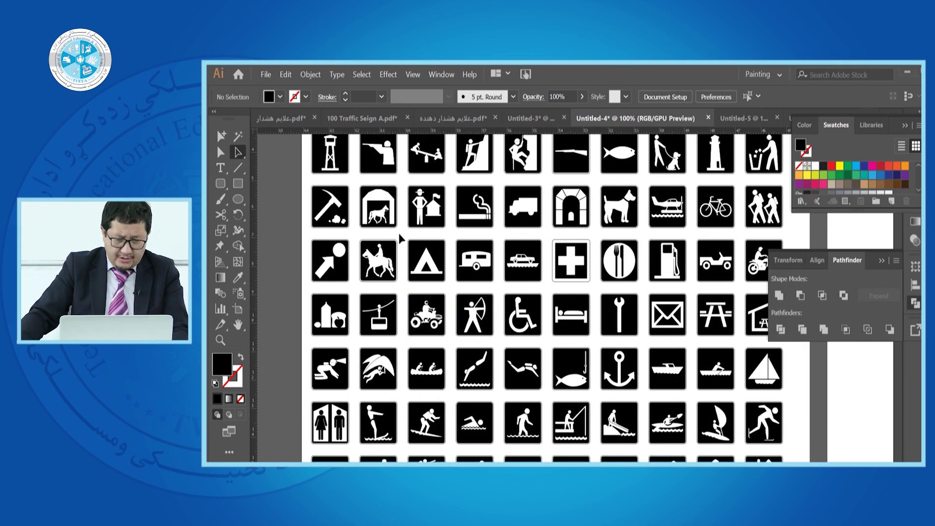
scroll(399, 238, up, 2)
scroll(633, 234, up, 1)
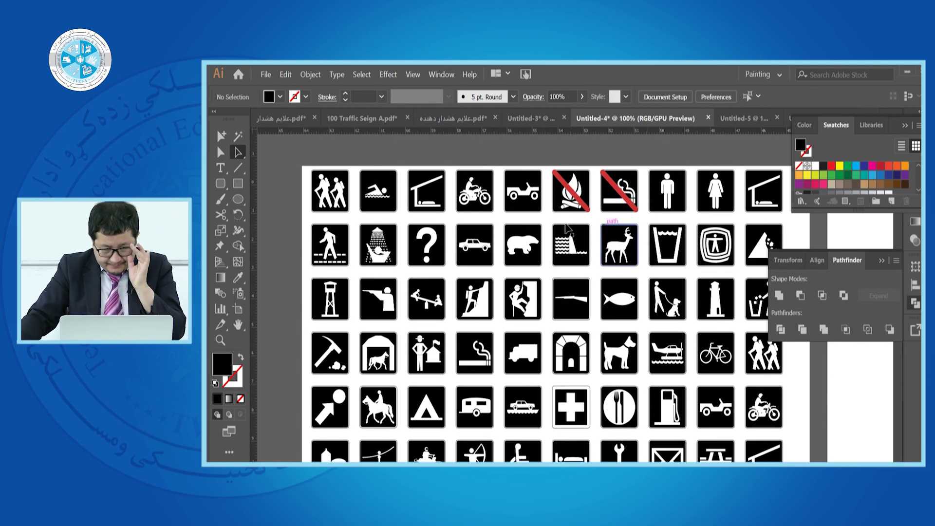
scroll(586, 373, up, 3)
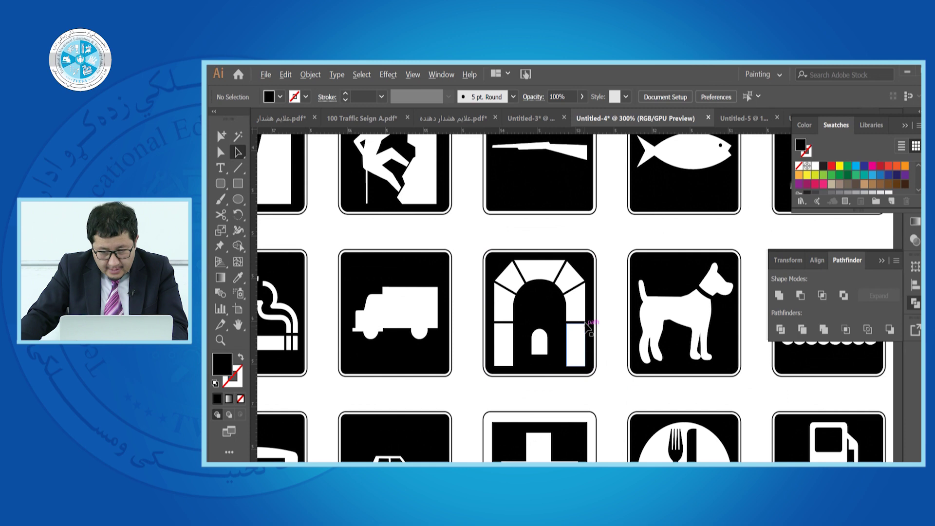
scroll(587, 326, down, 3)
scroll(584, 327, up, 4)
scroll(578, 329, down, 2)
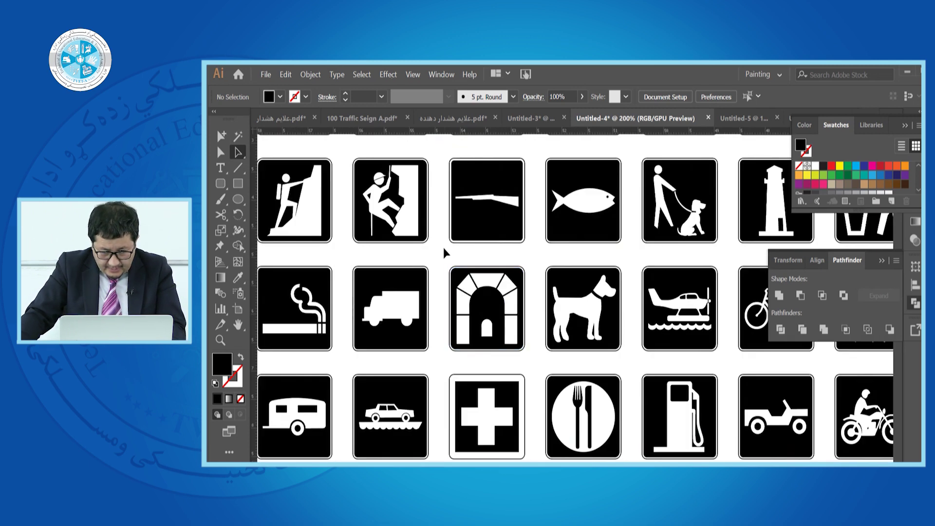
Copy the tunnel sign from the sheet, enlarge the copy, and place it on the first empty artboard.
mouse_move(443, 257)
mouse_down()
mouse_move(496, 327)
mouse_move(526, 355)
mouse_move(525, 347)
mouse_up()
scroll(410, 239, down, 6)
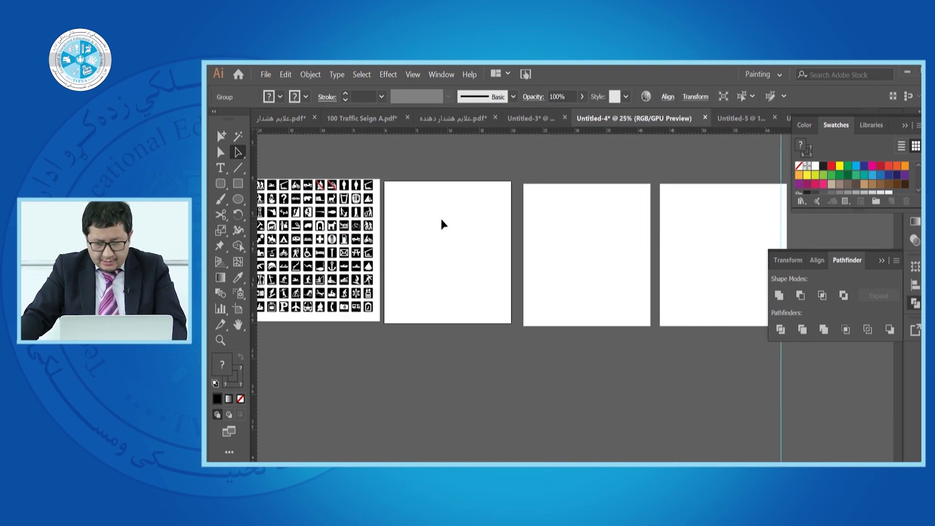
click(440, 221)
key(ctrl+v)
drag(578, 305, 656, 215)
drag(621, 273, 457, 253)
click(567, 233)
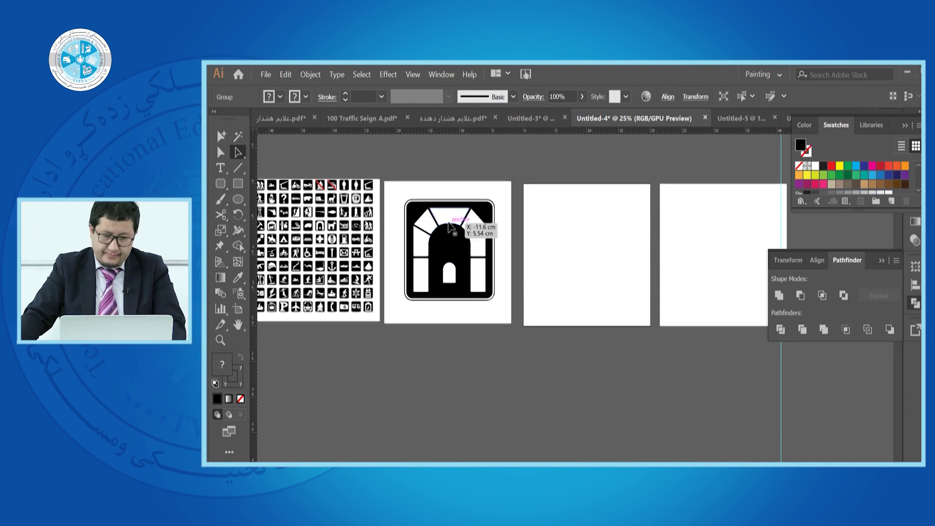
Draw a tall black rectangle on the empty artboard beside the enlarged tunnel sign.
scroll(479, 215, up, 3)
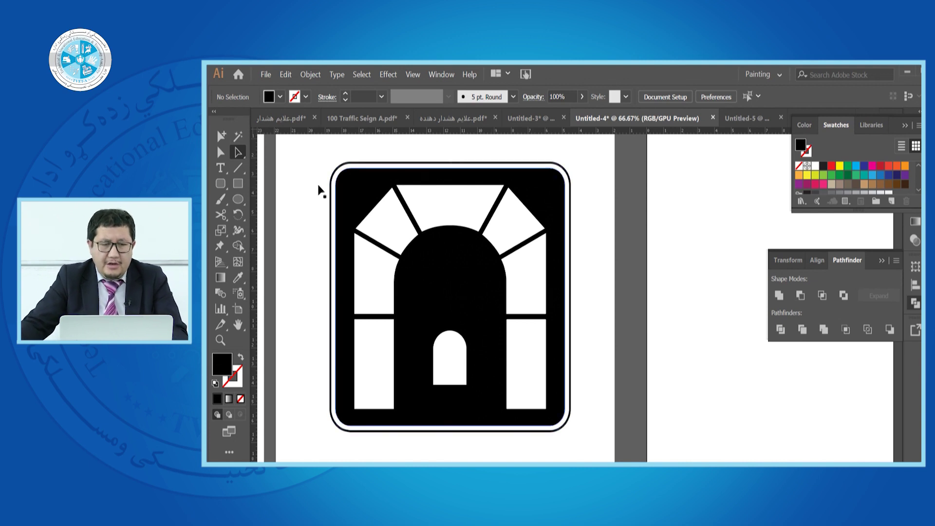
click(238, 185)
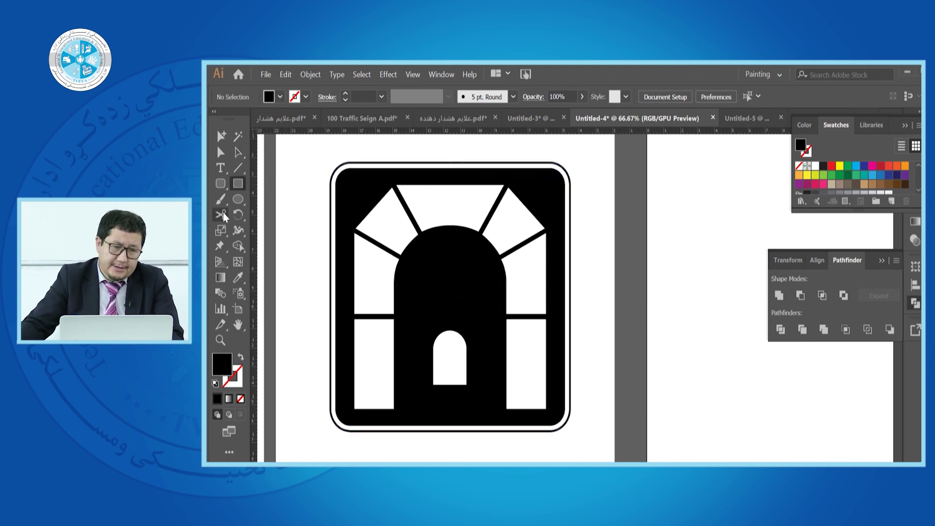
scroll(255, 215, down, 3)
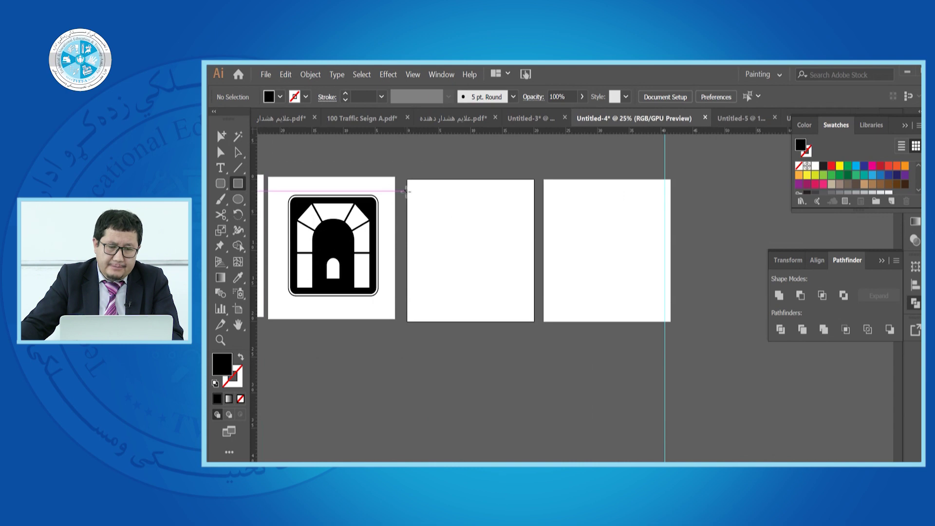
drag(445, 208, 513, 309)
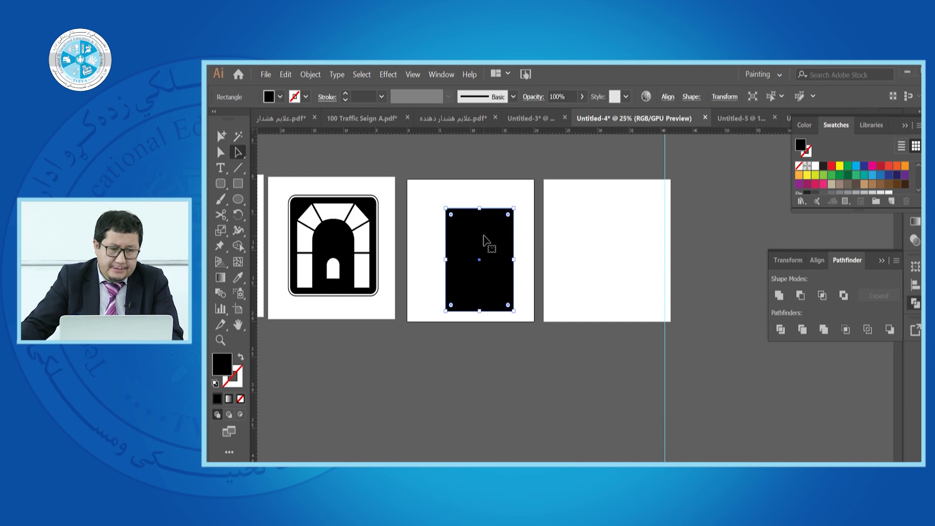
Draw a narrower rectangle overlapping the tall rectangle's upper edge and unite the two shapes.
scroll(453, 183, up, 2)
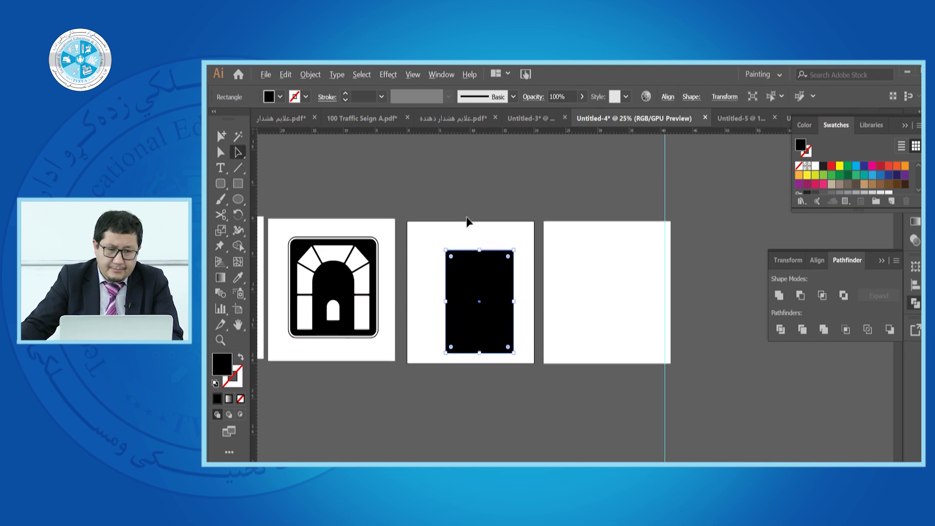
scroll(466, 202, up, 2)
click(238, 183)
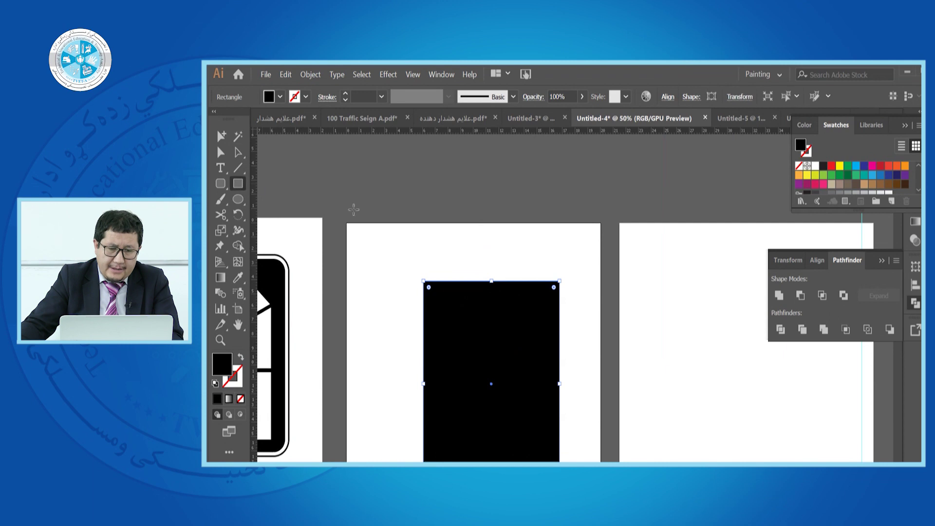
drag(443, 259, 543, 298)
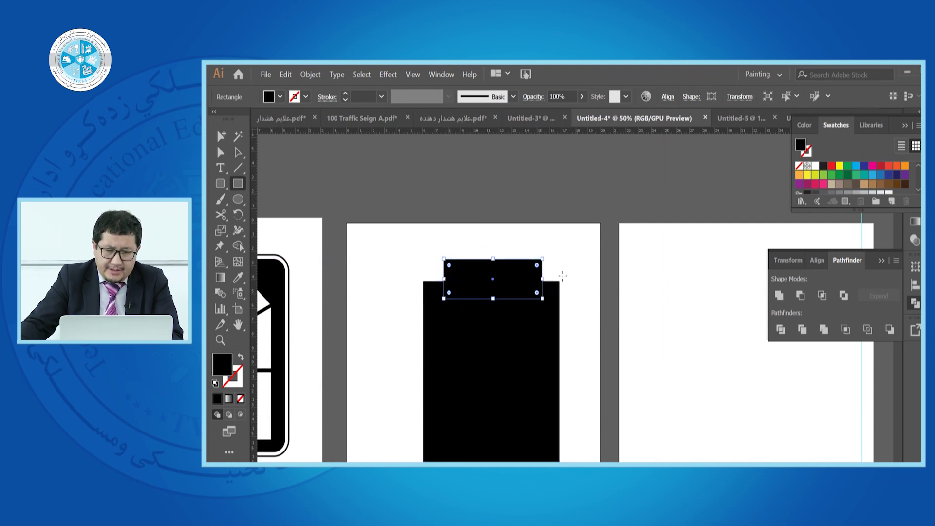
click(238, 153)
click(409, 235)
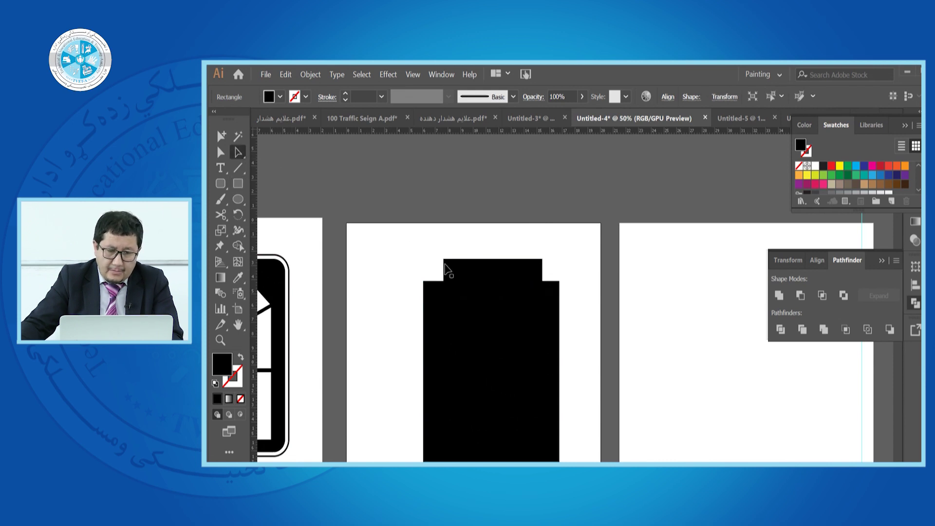
drag(409, 243, 582, 362)
click(777, 296)
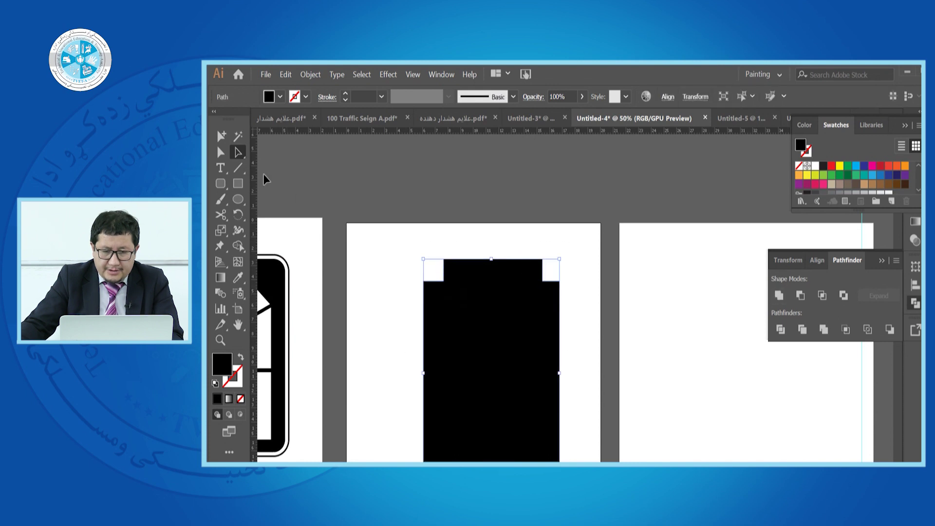
Delete the inner corner anchor points of both upper notches with the Delete Anchor Point tool to form bevelled corners.
click(236, 154)
click(237, 154)
click(237, 153)
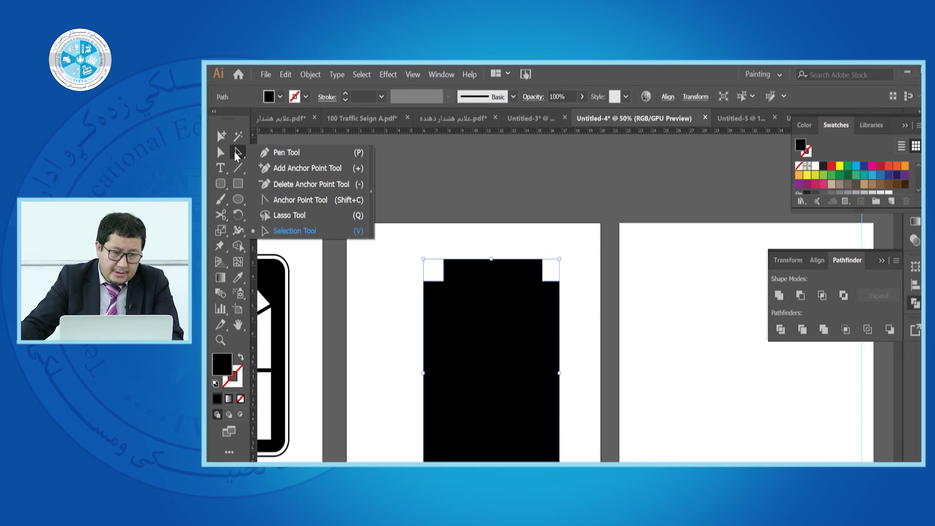
click(287, 184)
click(443, 281)
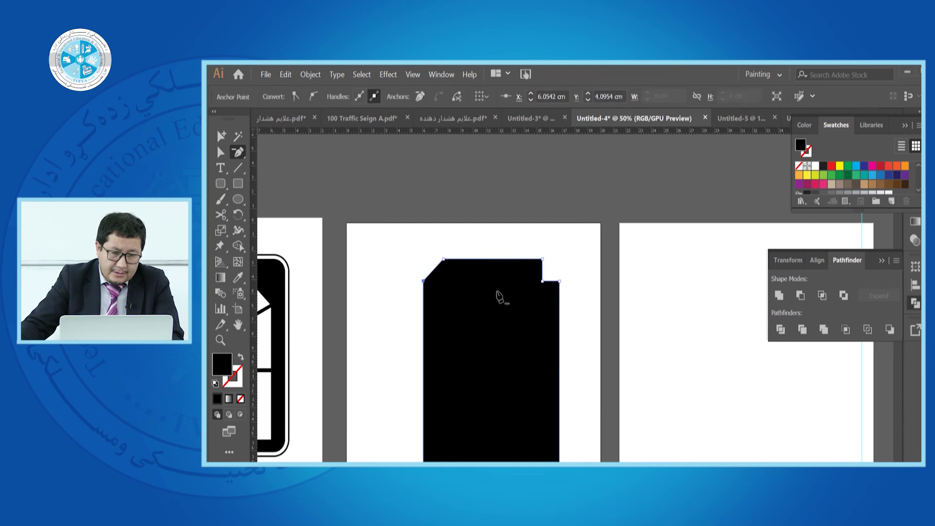
click(542, 280)
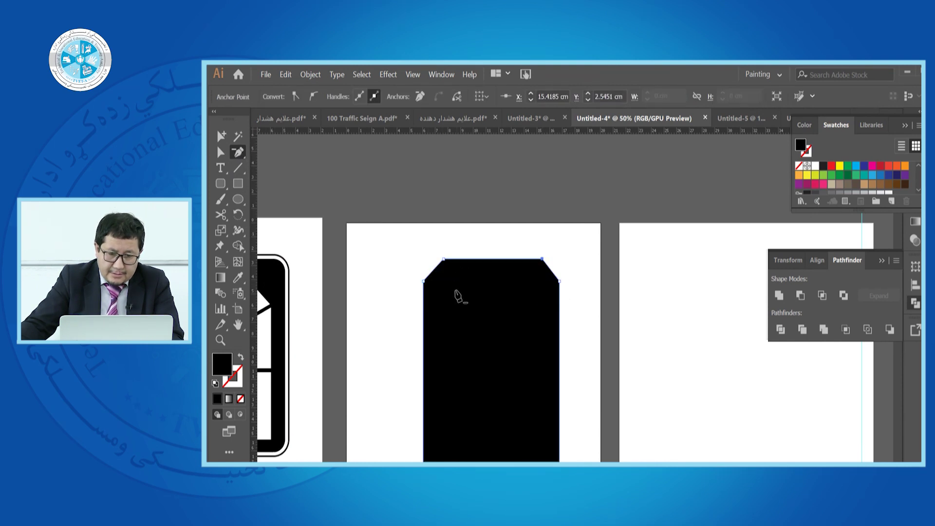
scroll(458, 294, down, 1)
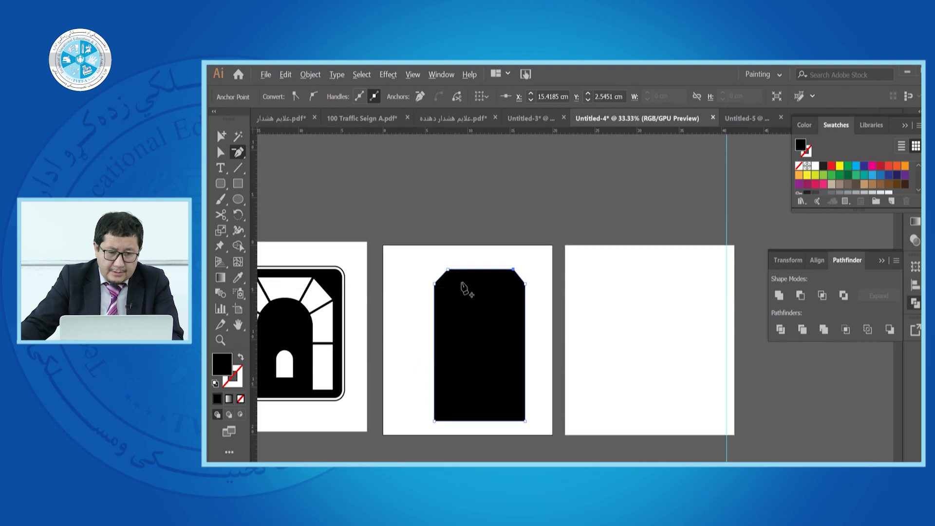
Select the black shape's two topmost anchor points and nudge them upward to steepen the bevels.
click(221, 152)
drag(464, 273, 537, 277)
key(Up)
key(Up)
key(Up)
key(Up)
key(Up)
key(Up)
key(Up)
key(Up)
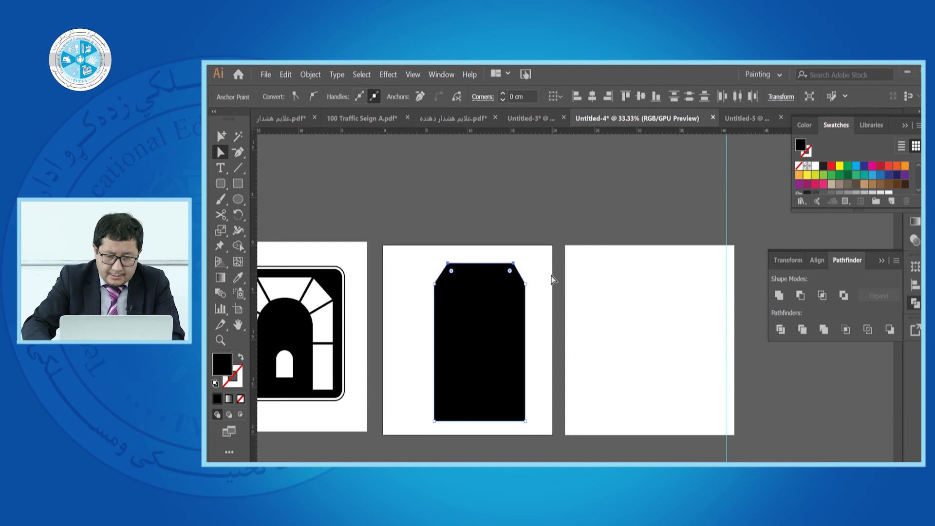
Move the two topmost anchor points inward to shorten the upper edge and widen the bevels evenly.
scroll(434, 267, up, 3)
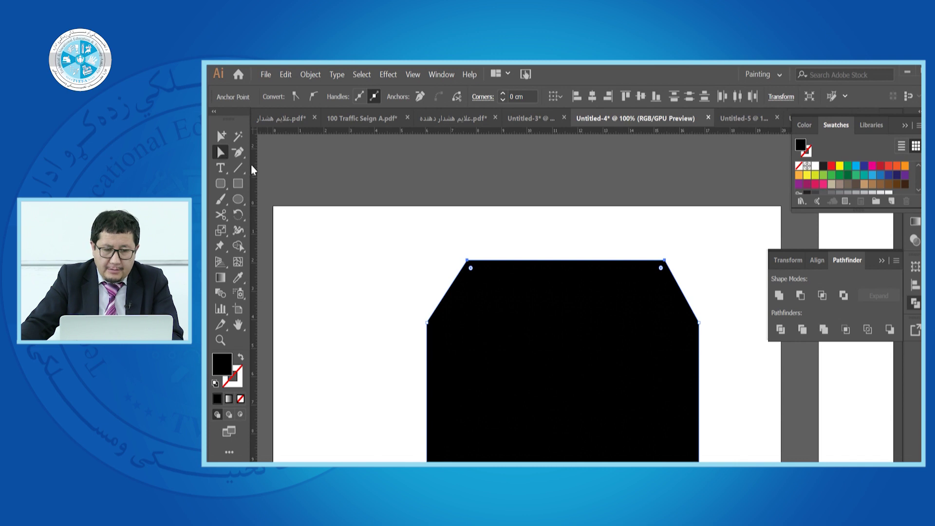
drag(467, 261, 489, 257)
drag(683, 254, 653, 254)
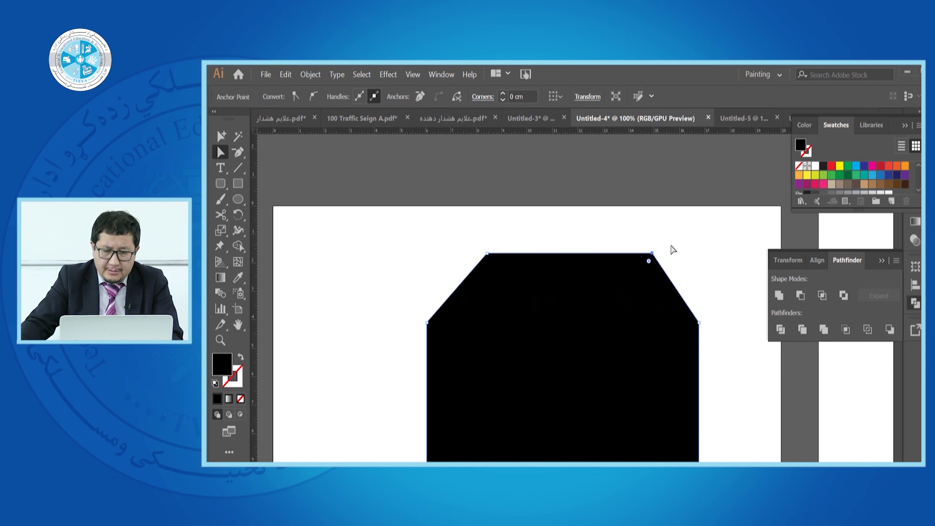
drag(487, 252, 494, 253)
drag(653, 254, 636, 253)
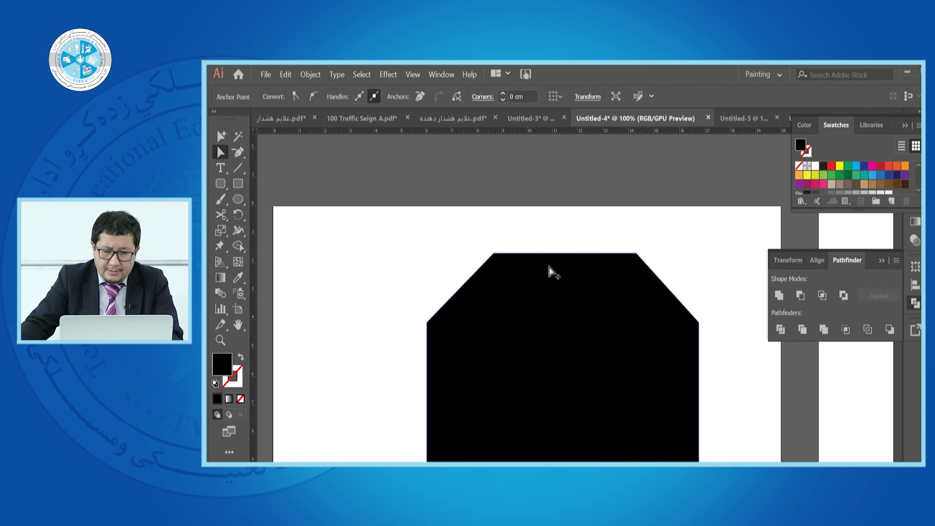
key(ctrl+shift+a)
key(ctrl+alt+0)
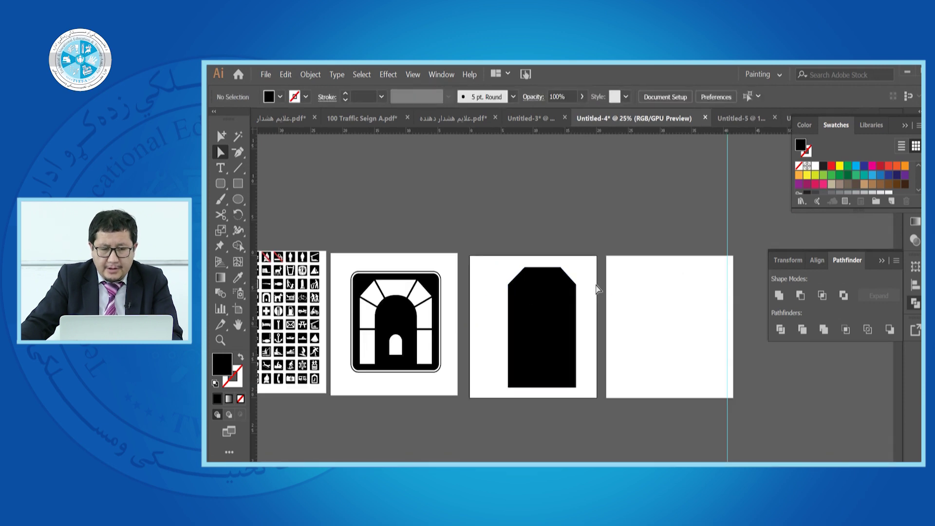
Draw a narrow upright rectangle centred on the black shape, reaching down to its base, and fill it yellow.
click(238, 185)
drag(533, 298, 557, 387)
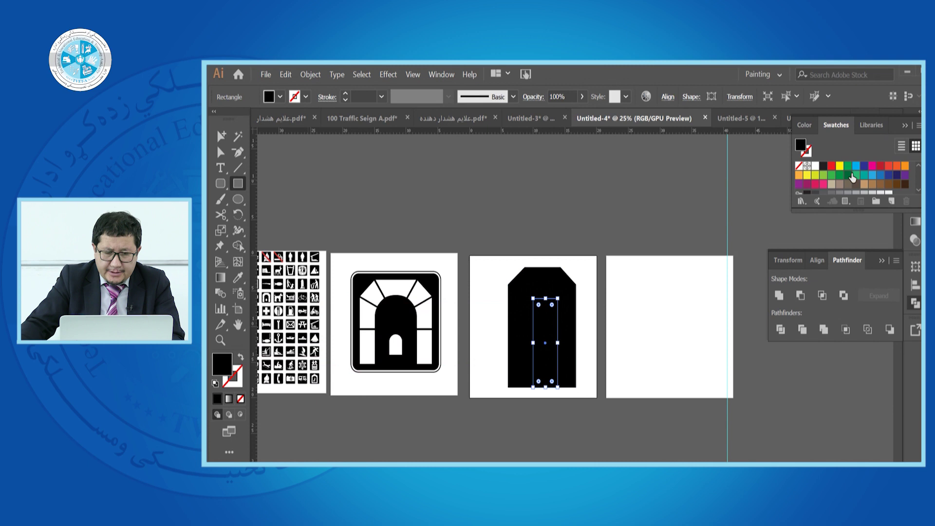
click(840, 166)
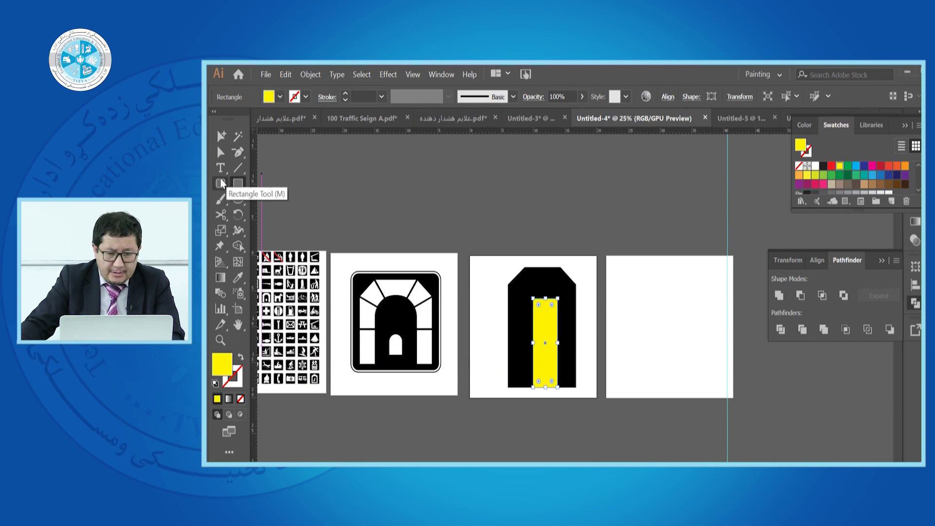
Draw a yellow ellipse and fit it over the upper end of the yellow rectangle at the same width.
click(238, 199)
scroll(560, 292, up, 2)
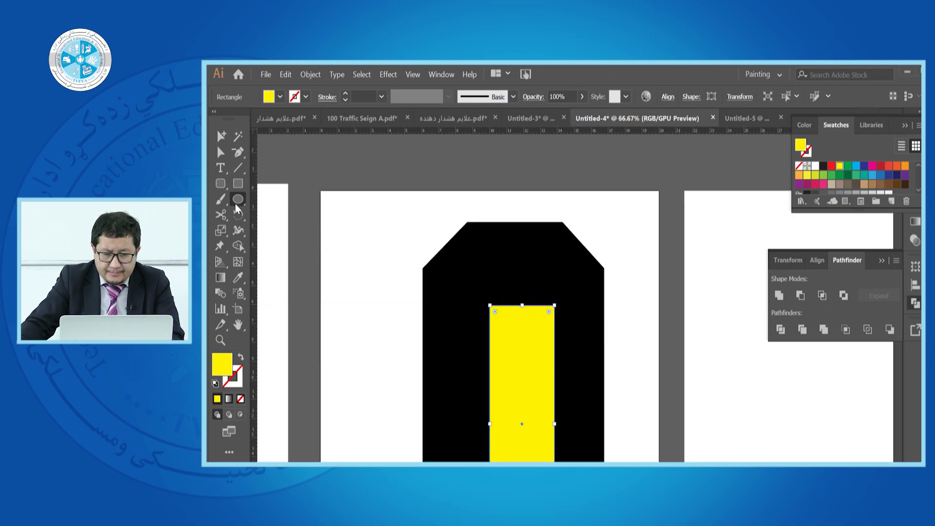
drag(653, 294, 678, 321)
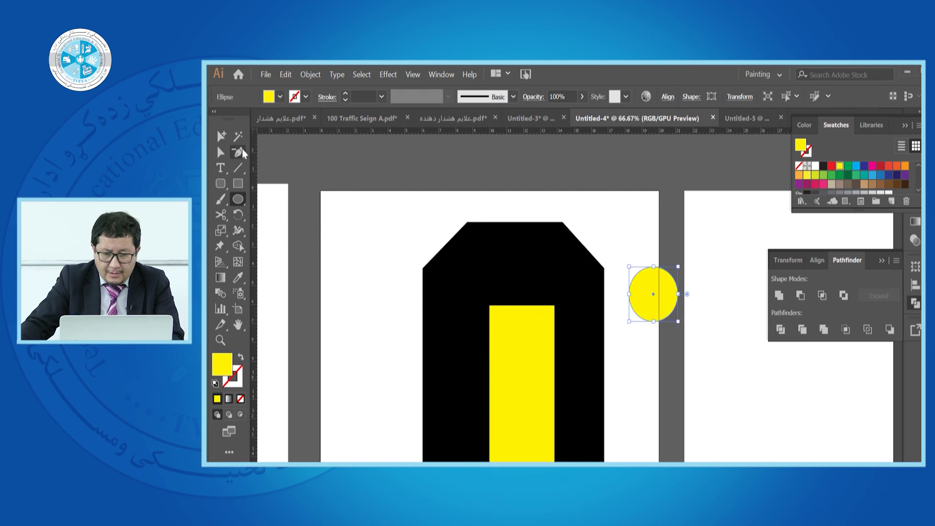
click(238, 153)
drag(662, 312, 529, 323)
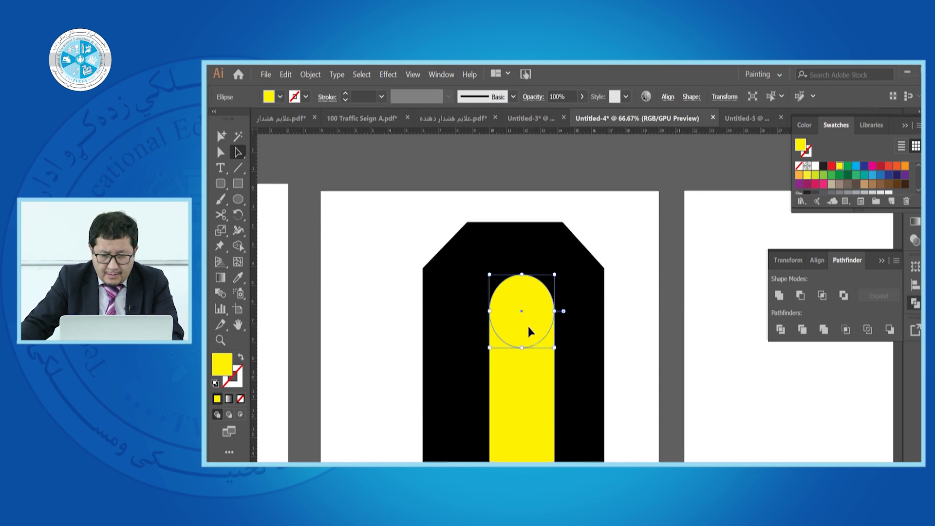
Widen the yellow rectangle and ellipse together, extend the rectangle below the artboard, and centre both on the black shape.
scroll(528, 326, down, 2)
click(526, 370)
drag(508, 367, 550, 369)
drag(523, 301, 525, 294)
drag(524, 358, 522, 381)
drag(521, 317, 522, 306)
drag(514, 348, 516, 369)
drag(523, 326, 526, 296)
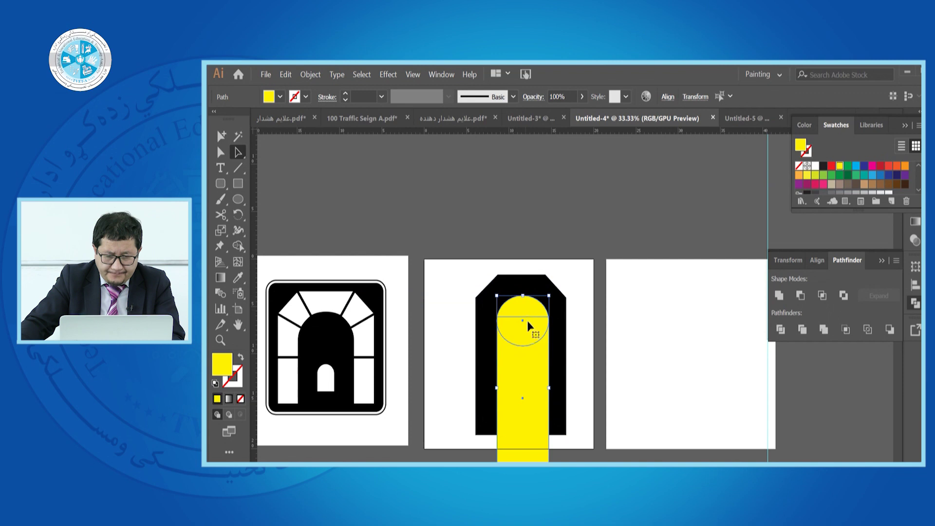
mouse_move(534, 365)
mouse_down()
mouse_move(528, 384)
mouse_move(521, 374)
mouse_up()
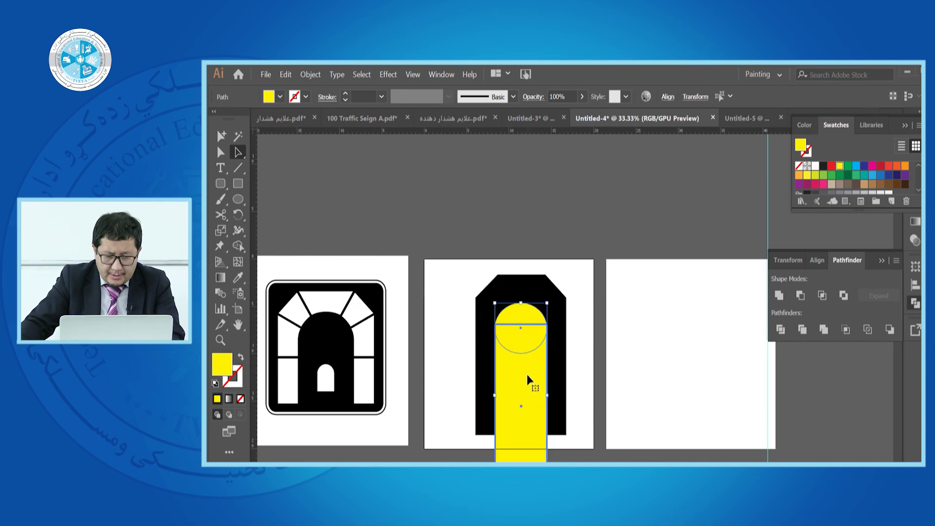
Stretch the yellow ellipse slightly upward to raise the rounded end of the tunnel opening.
click(580, 334)
click(531, 317)
drag(522, 300, 523, 297)
click(659, 339)
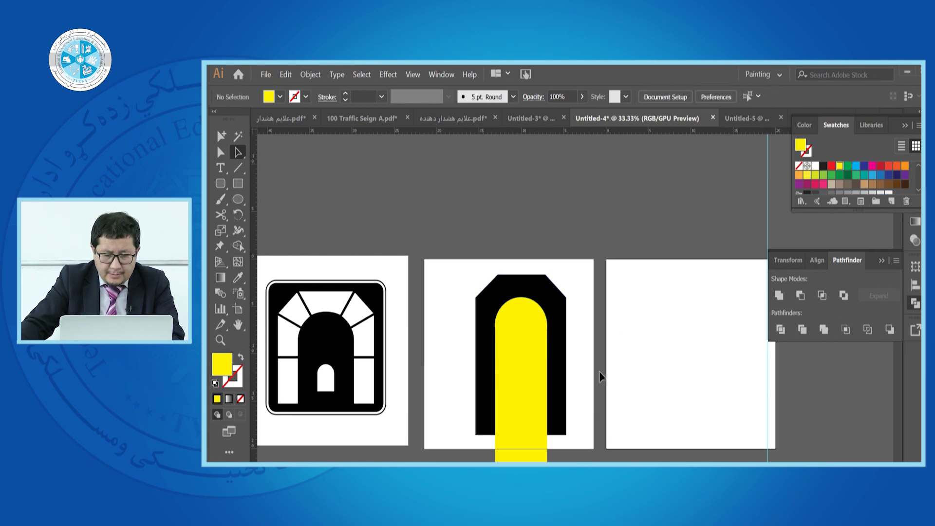
Copy the yellow rectangle and ellipse onto the last artboard, unite the copies, and shrink the resulting arch.
drag(489, 260, 670, 383)
scroll(682, 379, down, 1)
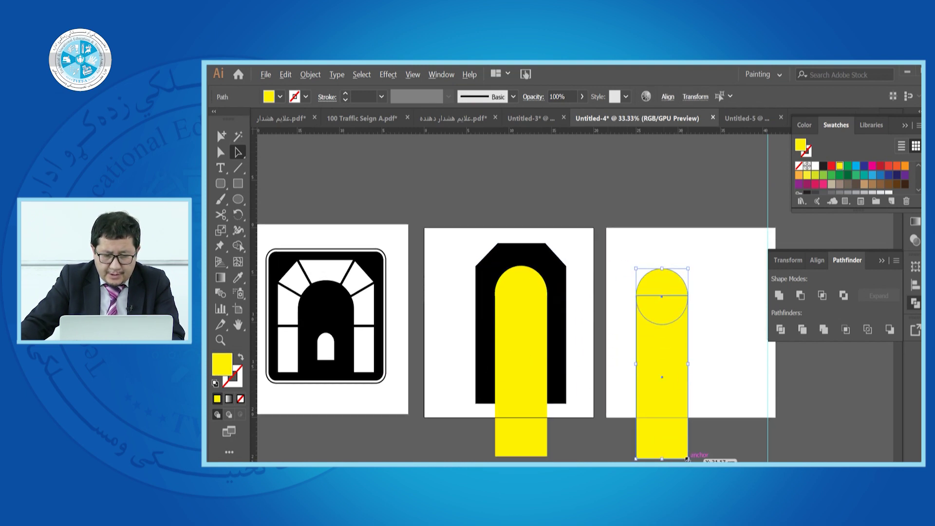
click(779, 295)
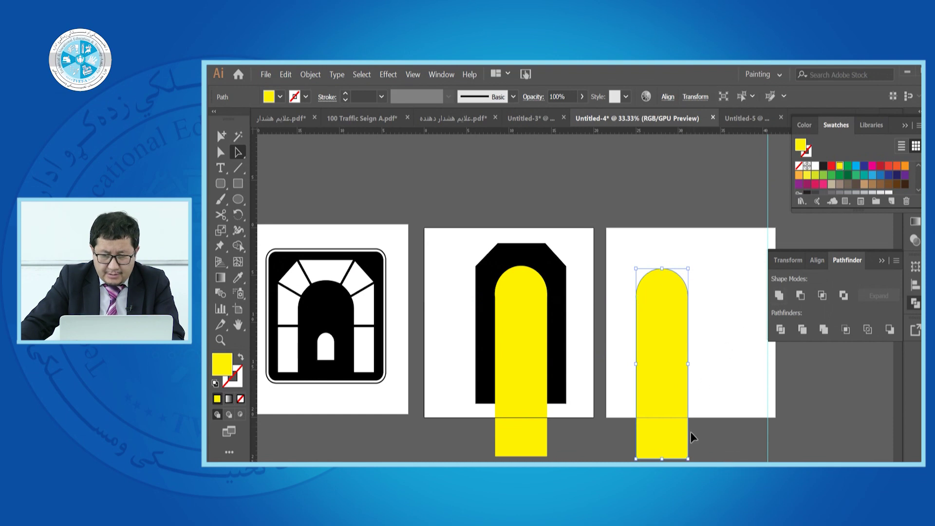
drag(687, 456, 669, 424)
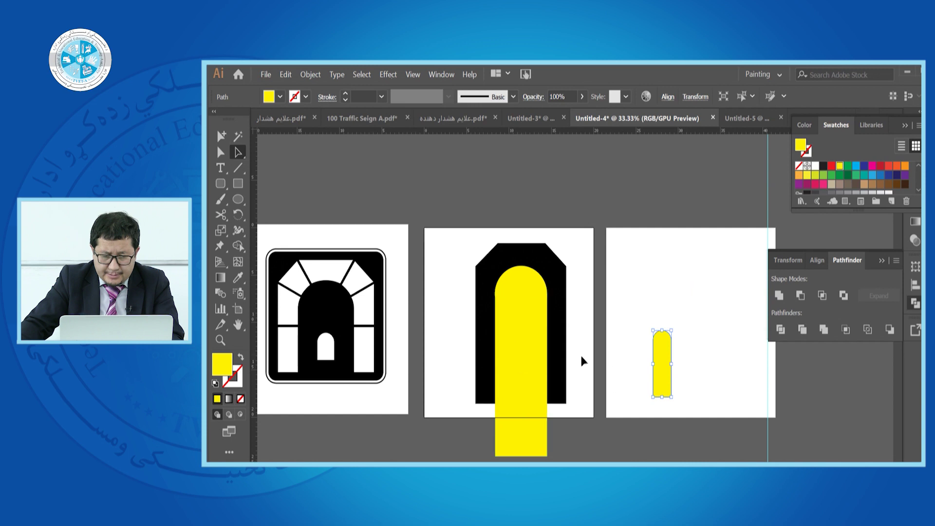
click(525, 363)
mouse_move(660, 344)
mouse_down()
mouse_move(605, 361)
mouse_move(524, 362)
mouse_move(664, 330)
mouse_up()
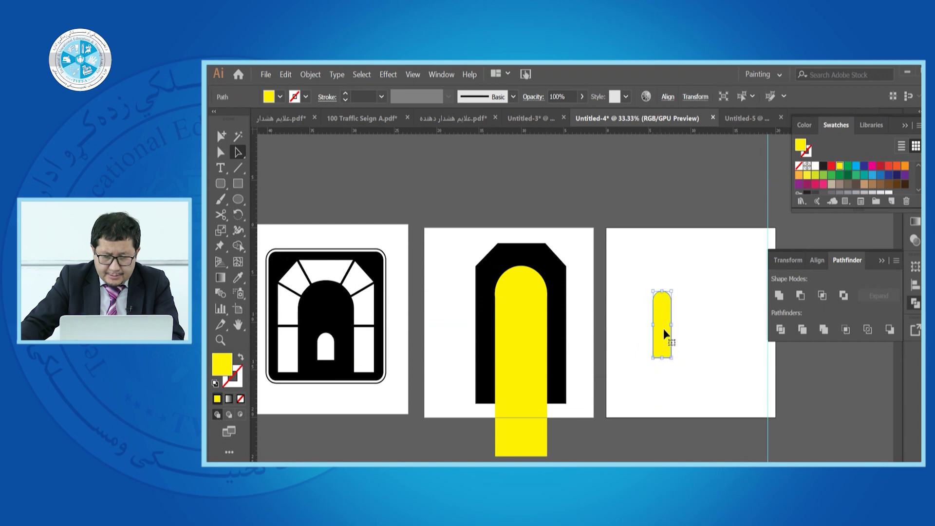
Shorten the small arch by raising its base anchor points, and place it within the lower part of the large yellow arch.
click(221, 152)
drag(646, 352, 737, 372)
key(Up)
key(Up)
key(Up)
key(Up)
key(Up)
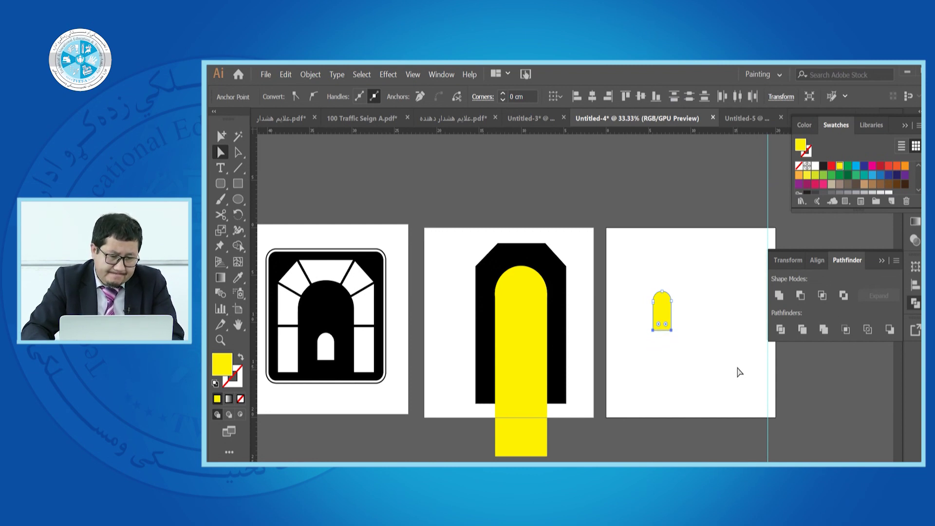
click(679, 332)
drag(665, 317, 528, 371)
Select the black shape with the large yellow rectangle and ellipse, divide them with Pathfinder, and ungroup the pieces.
drag(452, 233, 586, 327)
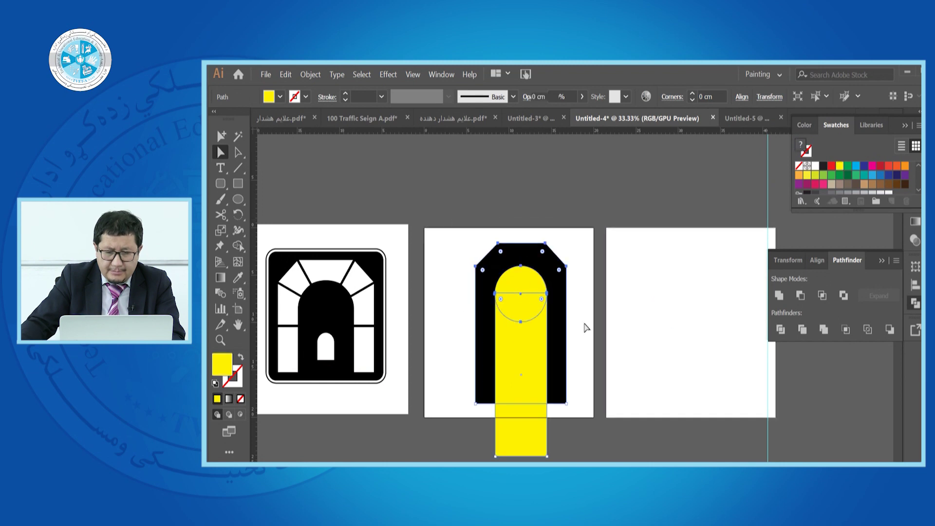
click(780, 330)
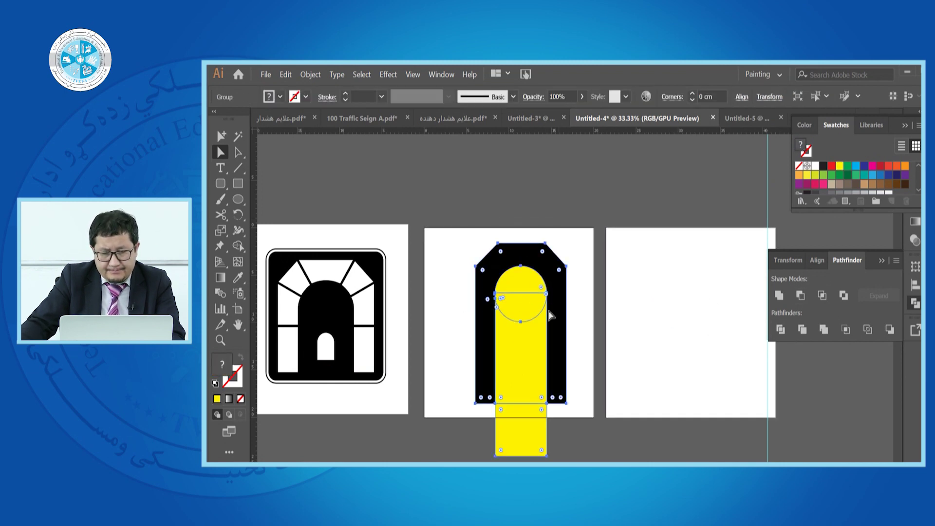
right_click(535, 302)
click(585, 396)
click(637, 344)
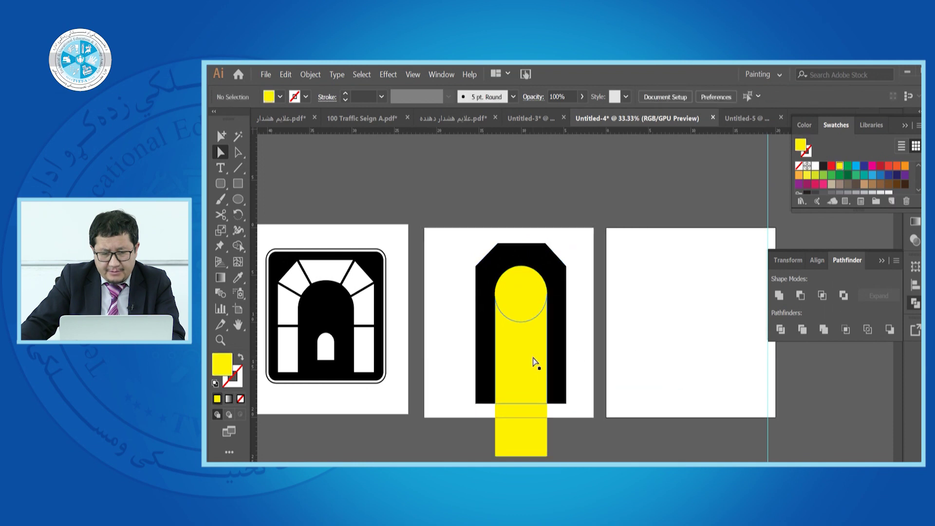
Delete the divided yellow pieces inside and below the black arch, leaving the small inner arch in place.
drag(536, 361, 592, 422)
key(Delete)
click(511, 306)
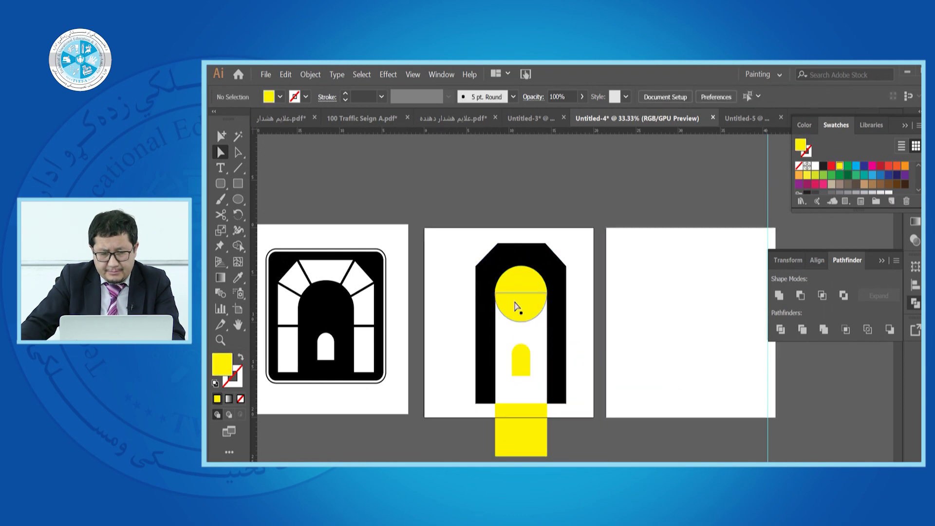
key(Delete)
click(519, 287)
key(Delete)
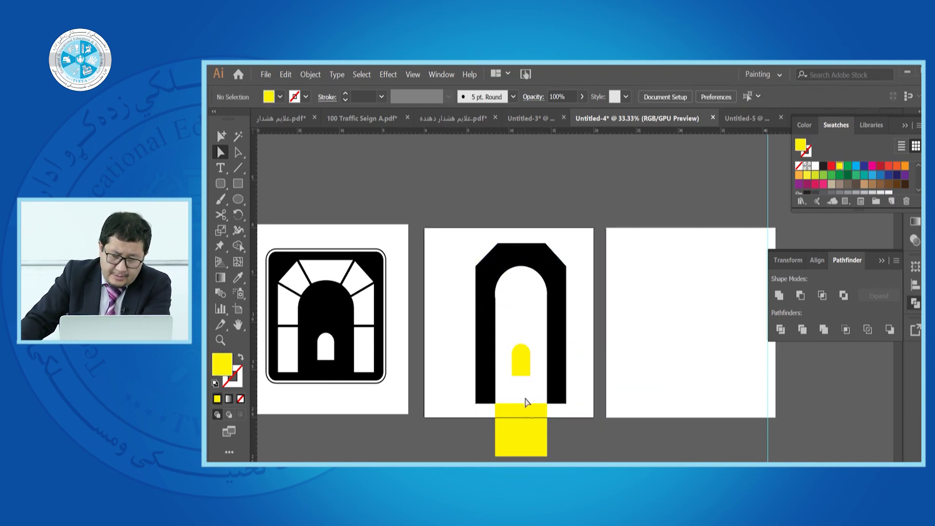
click(534, 456)
key(Delete)
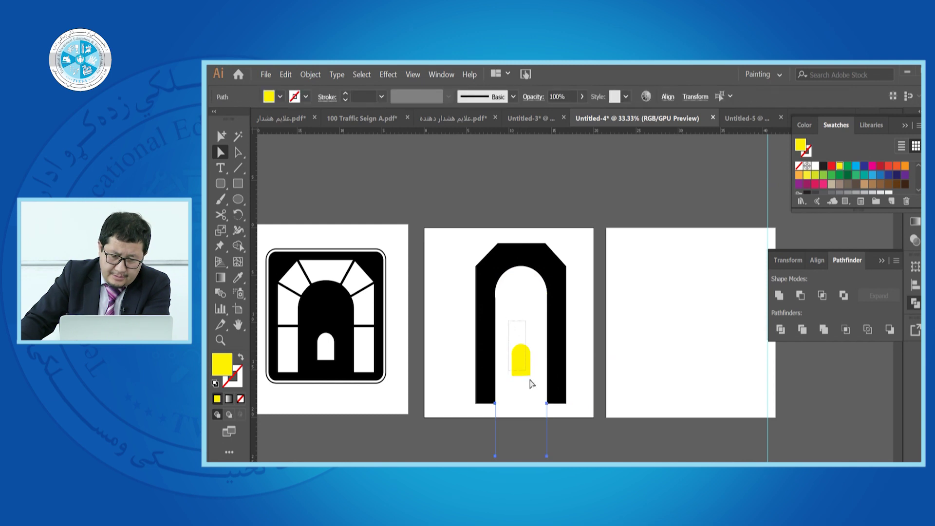
Fill the small inner arch with black.
click(526, 372)
click(568, 434)
click(520, 365)
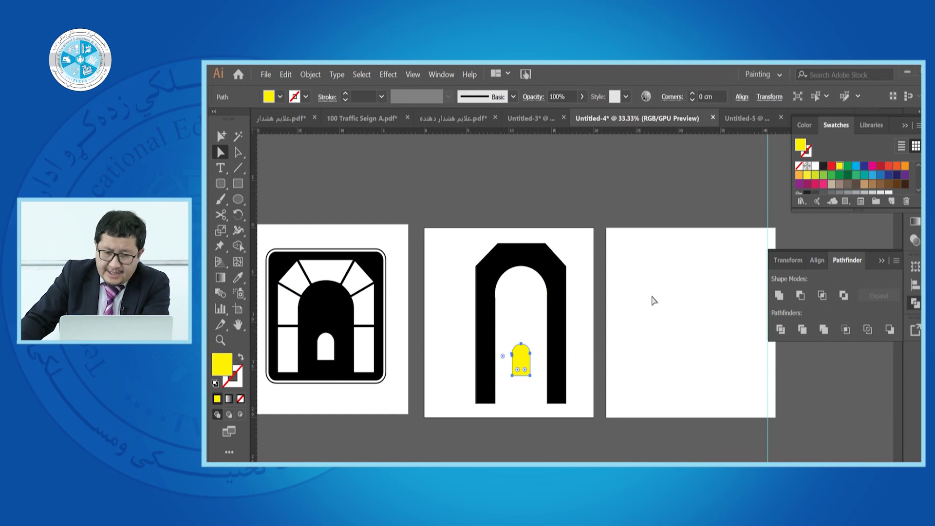
click(822, 167)
click(613, 328)
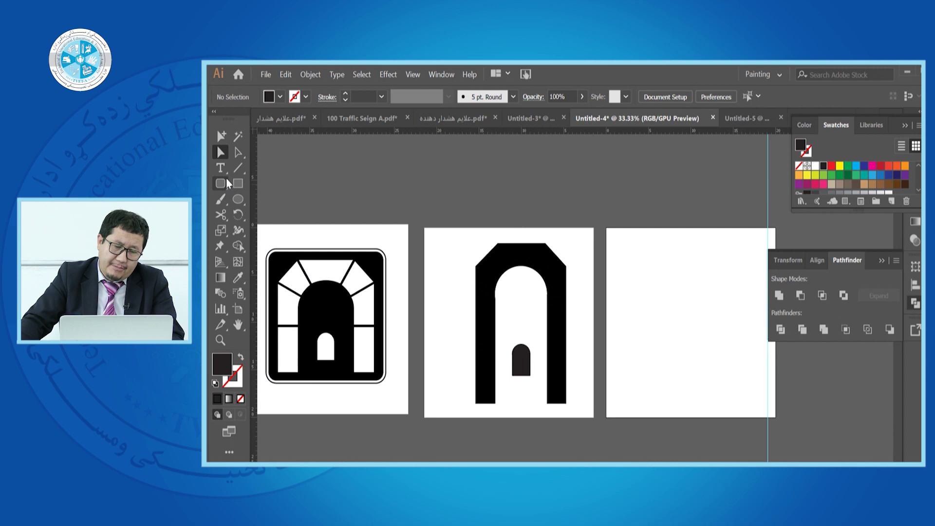
Draw a closed triangular wedge with the Pen tool, from the opening's upper center out past the black arch's upper-right corner.
click(238, 152)
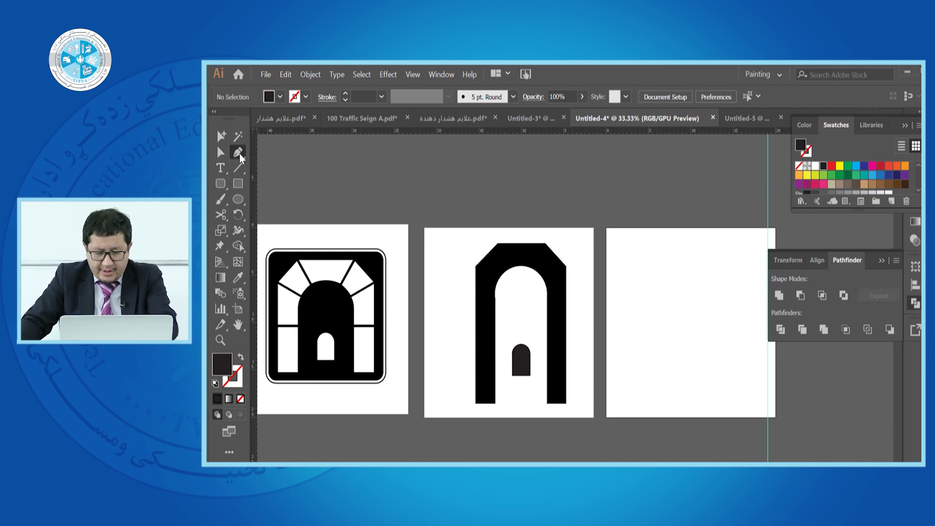
scroll(509, 229, up, 2)
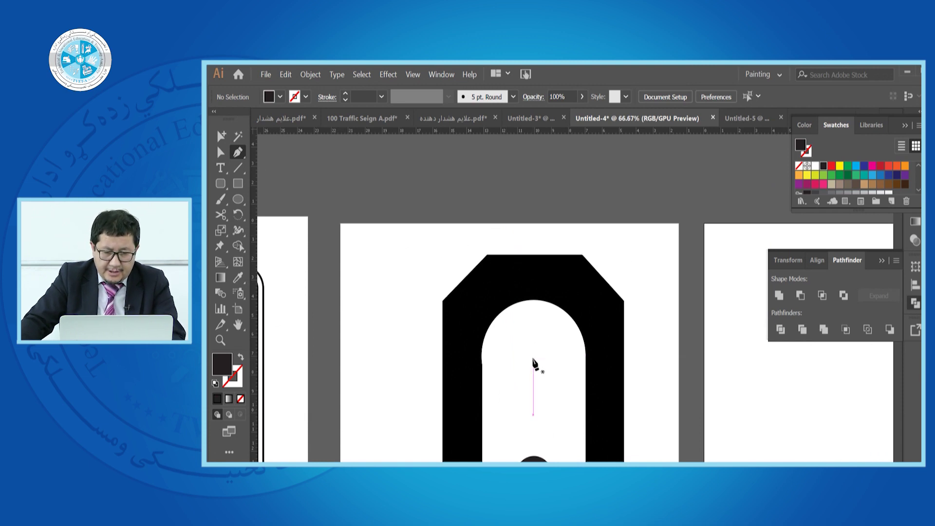
click(532, 359)
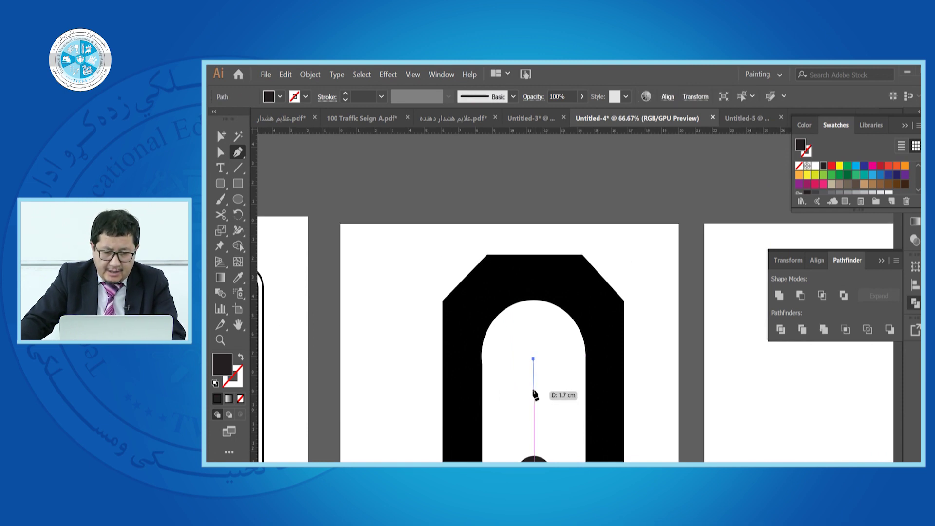
click(585, 247)
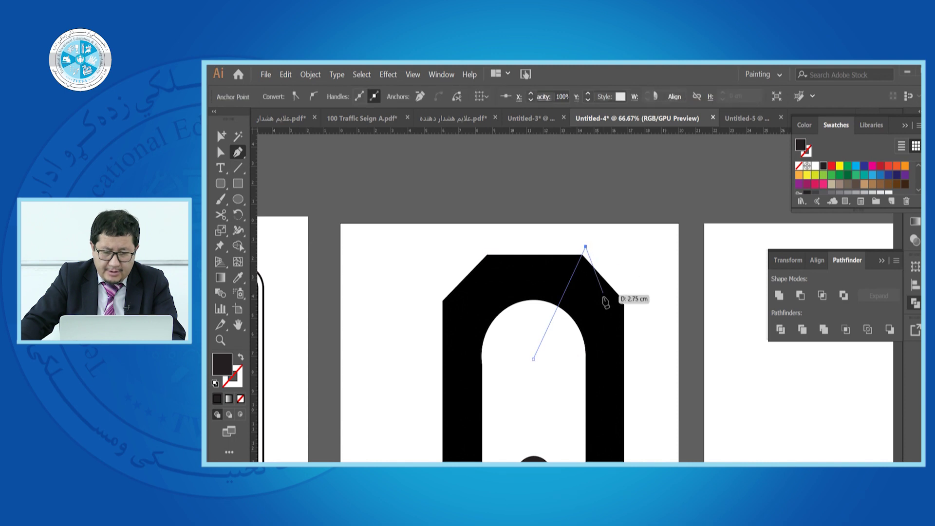
click(638, 296)
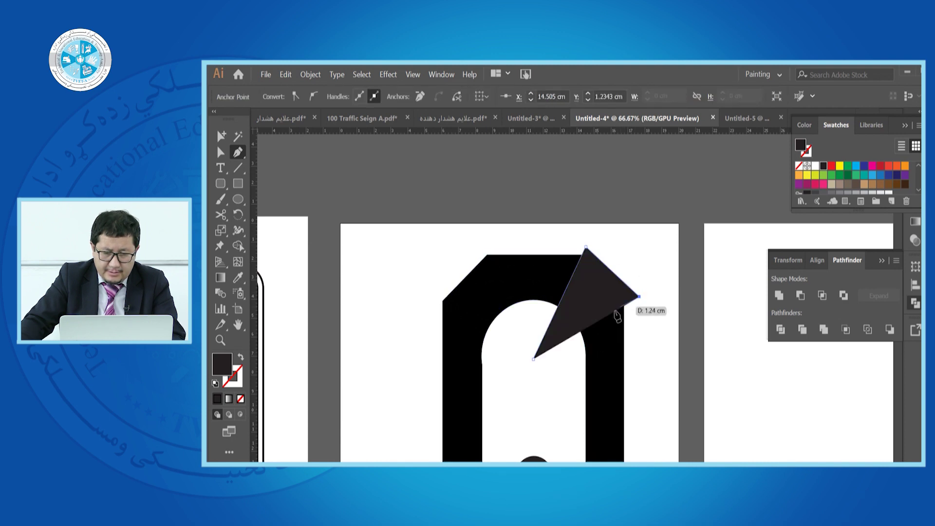
click(533, 358)
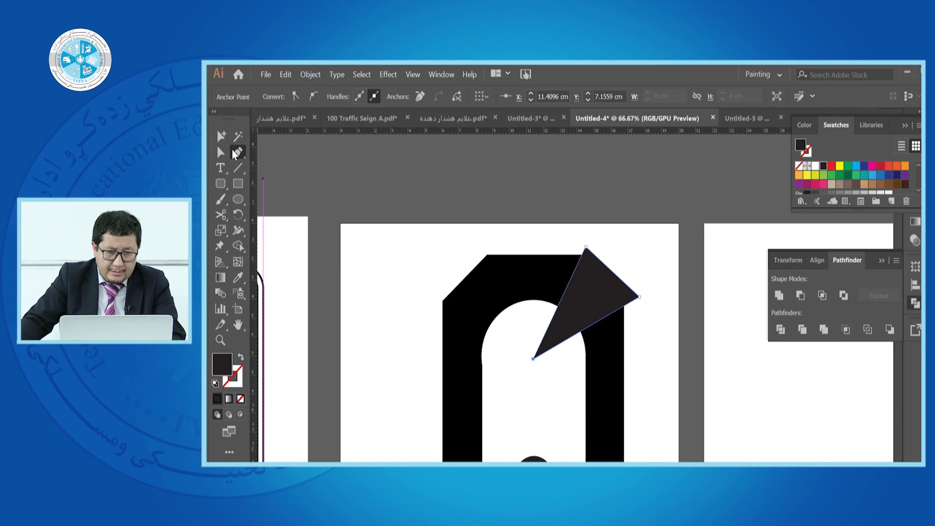
ctrl+click(534, 360)
drag(533, 361, 632, 365)
key(ctrl+minus)
key(ctrl+minus)
key(ctrl+plus)
key(ctrl+plus)
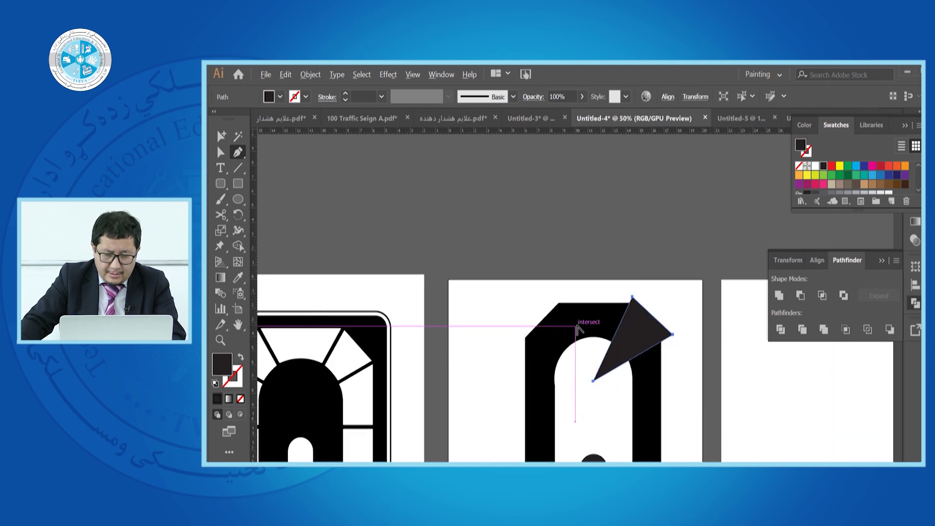
key(ctrl+minus)
key(ctrl+minus)
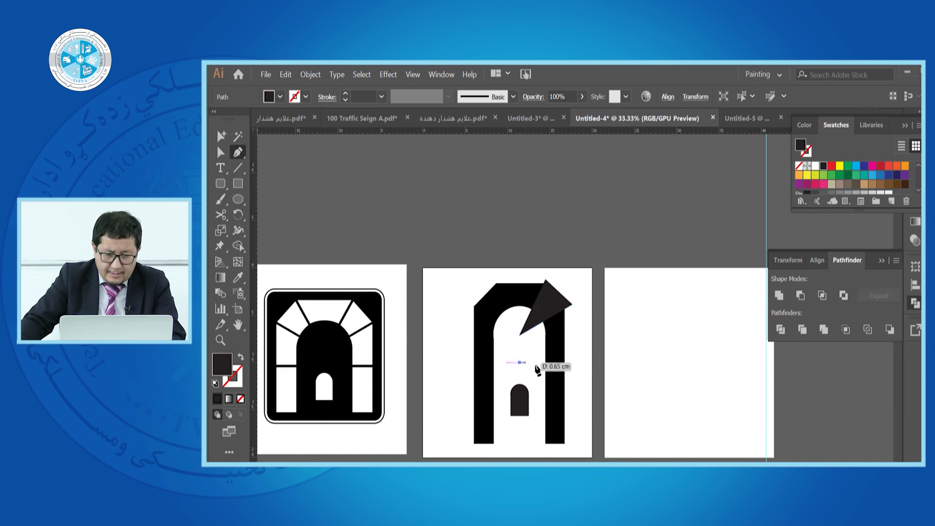
key(ctrl+z)
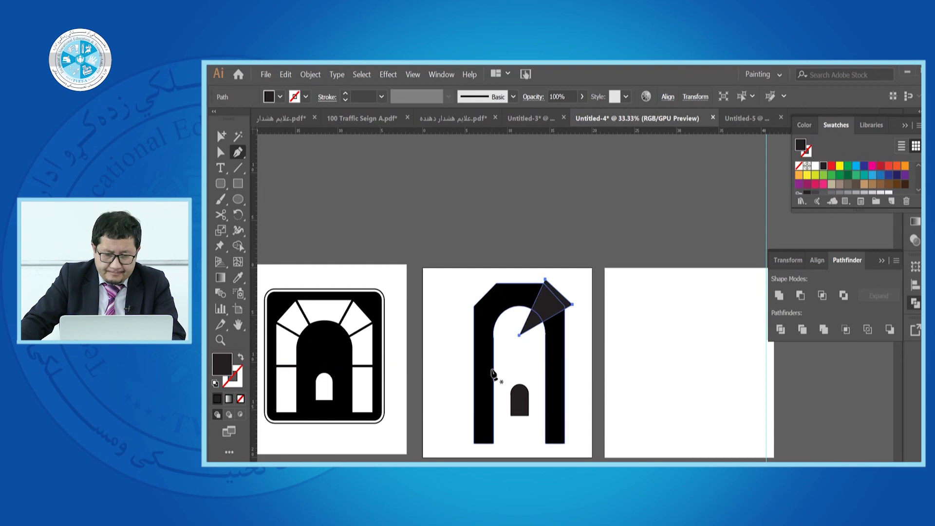
Draw a very thin horizontal rectangle crossing both legs of the arch above the small inner arch.
click(237, 183)
drag(461, 362, 585, 364)
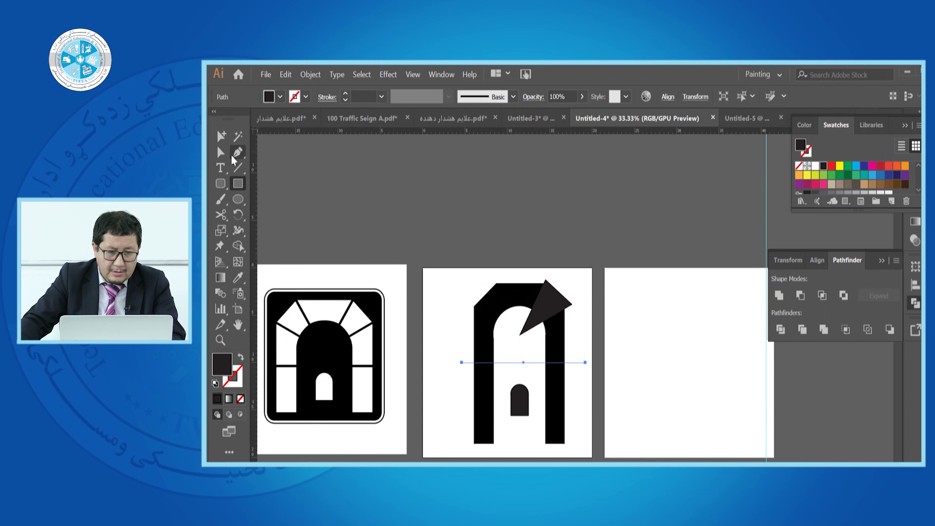
click(238, 152)
click(327, 183)
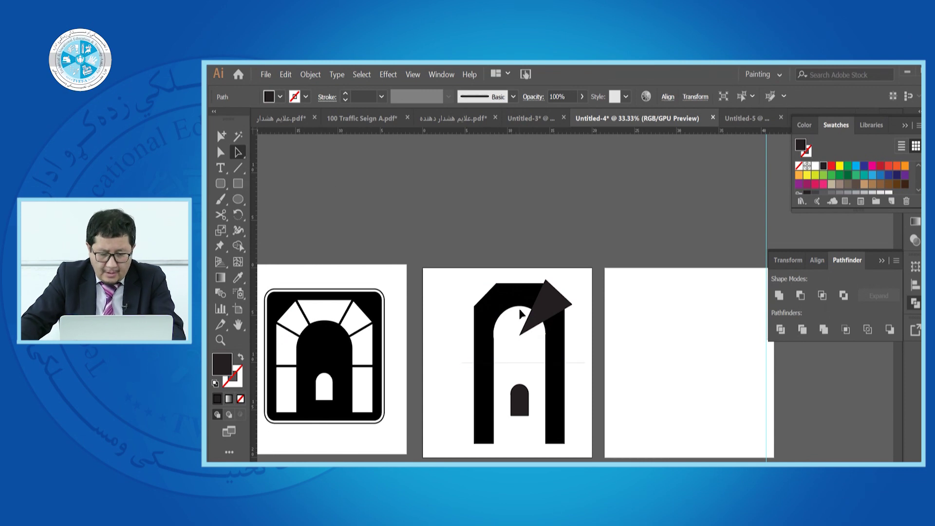
Swap fill and stroke on the thin horizontal rectangle and the triangular wedge so both become unfilled black outlines.
scroll(522, 374, up, 2)
click(507, 367)
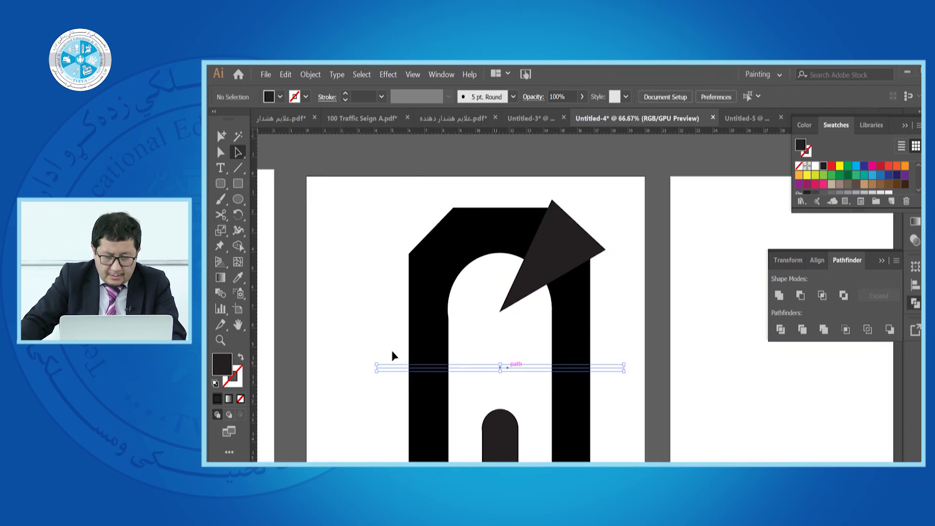
click(241, 356)
click(482, 293)
click(582, 244)
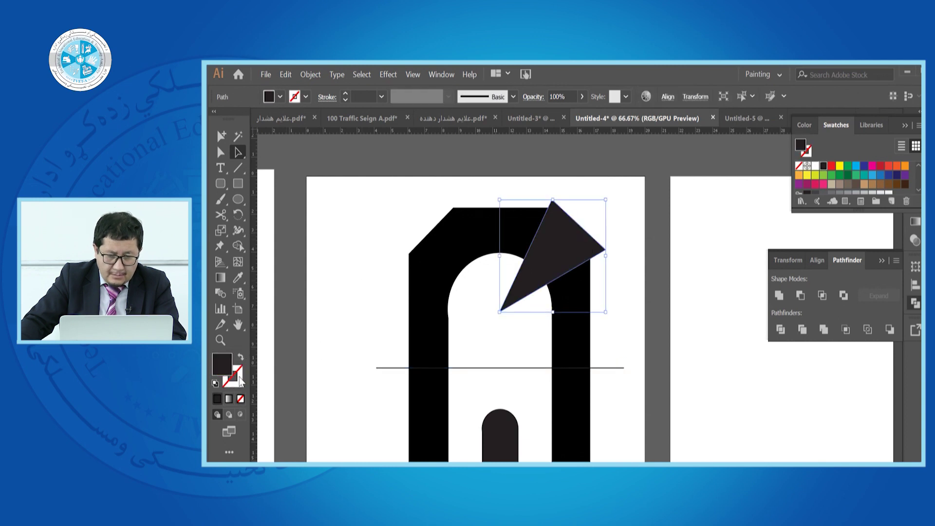
click(241, 357)
click(599, 245)
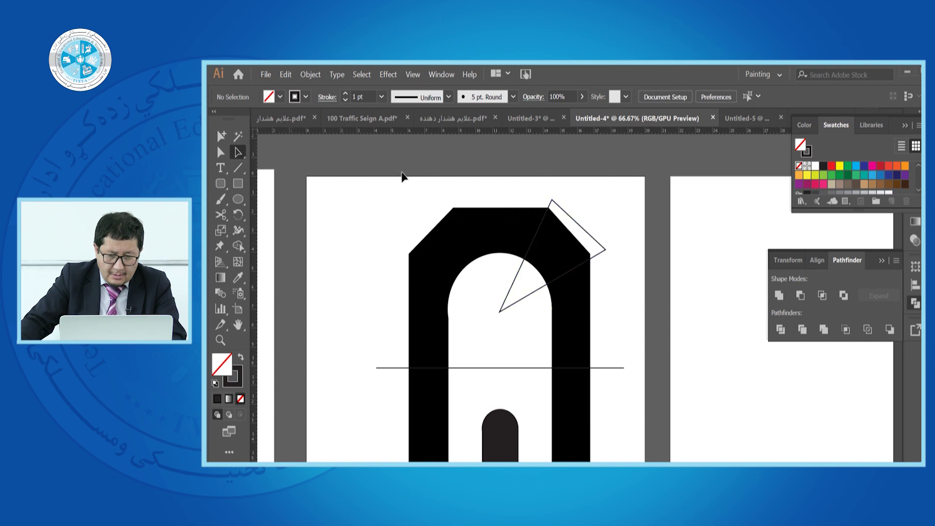
Move the wedge's lower outer anchor point about 0.22 cm left and 0.18 cm up.
click(568, 214)
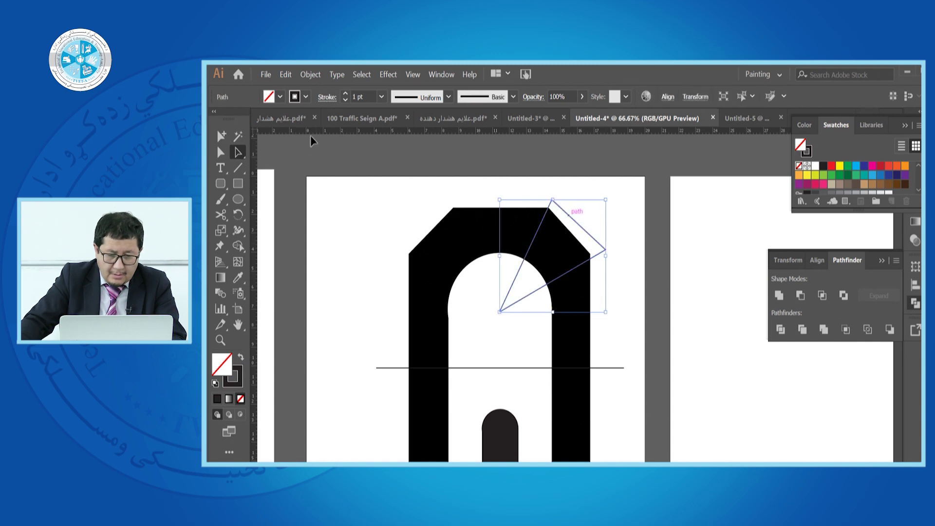
click(220, 153)
click(606, 250)
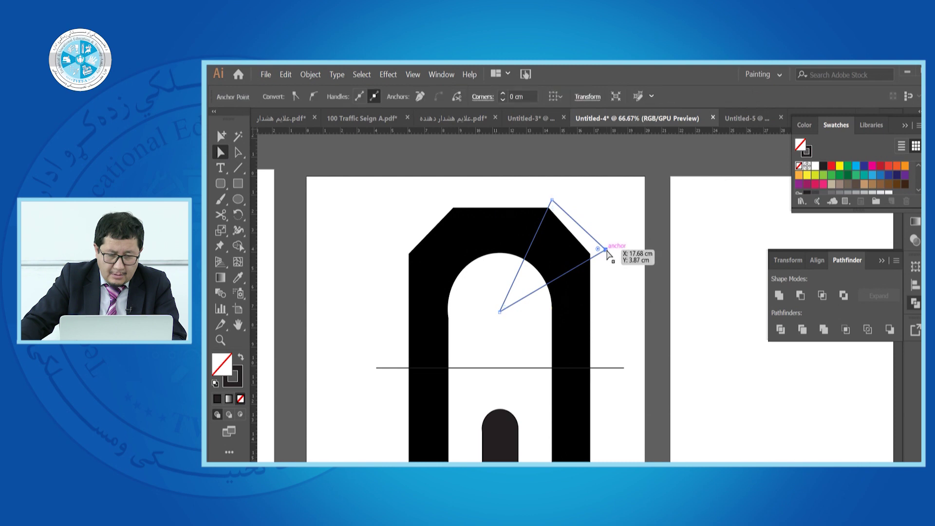
drag(606, 249, 601, 245)
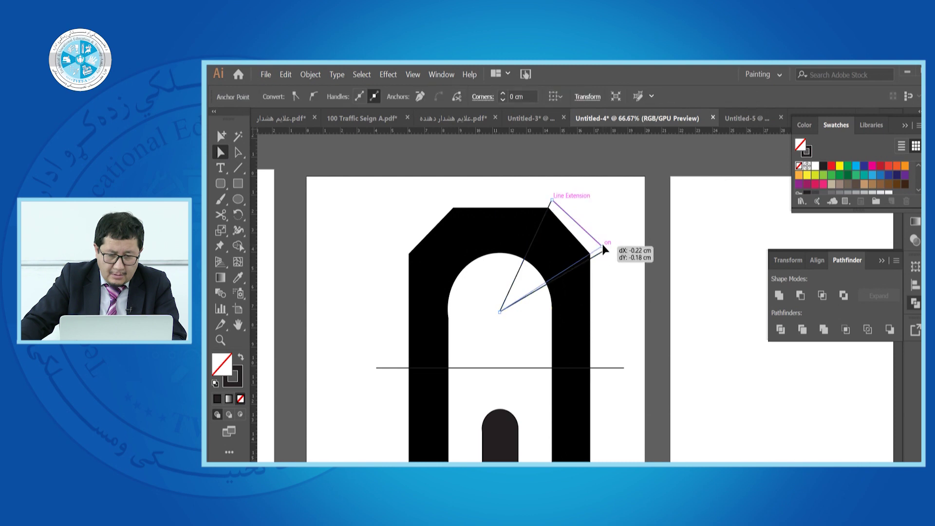
click(628, 210)
drag(571, 223, 450, 189)
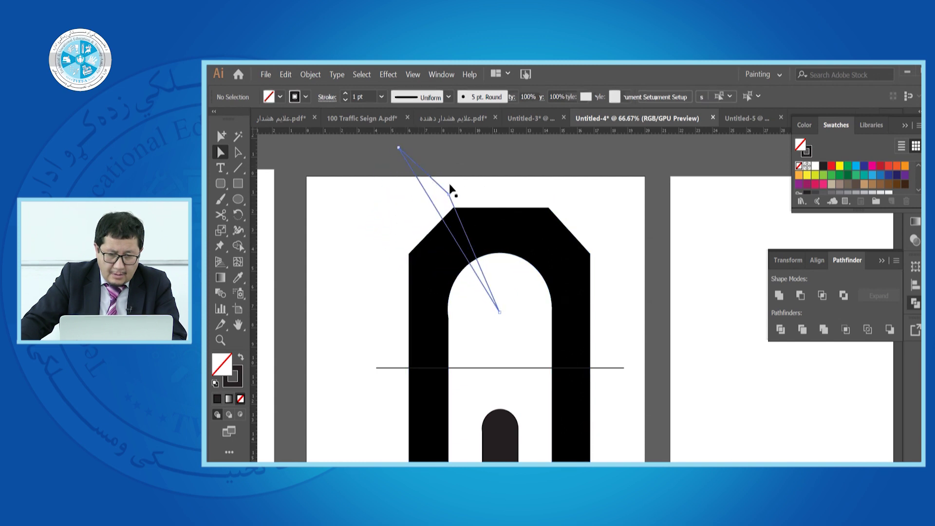
key(ctrl+z)
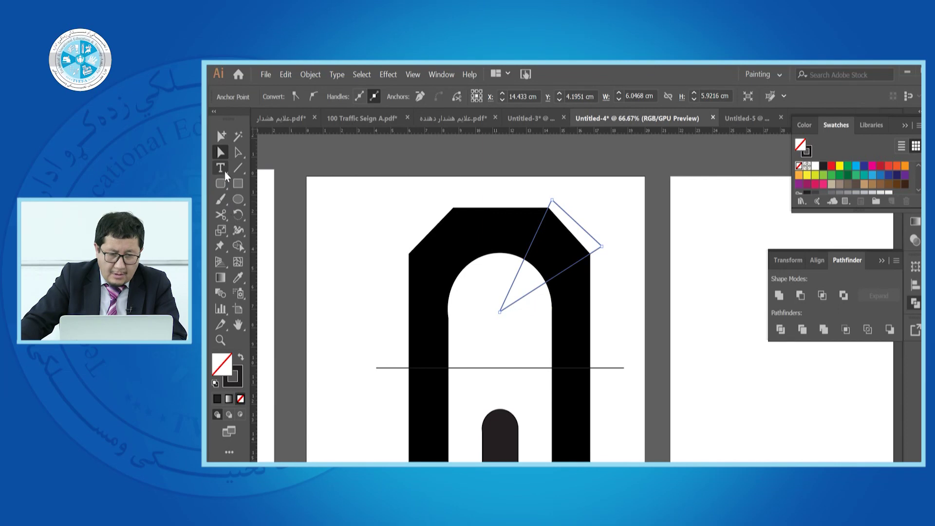
click(240, 214)
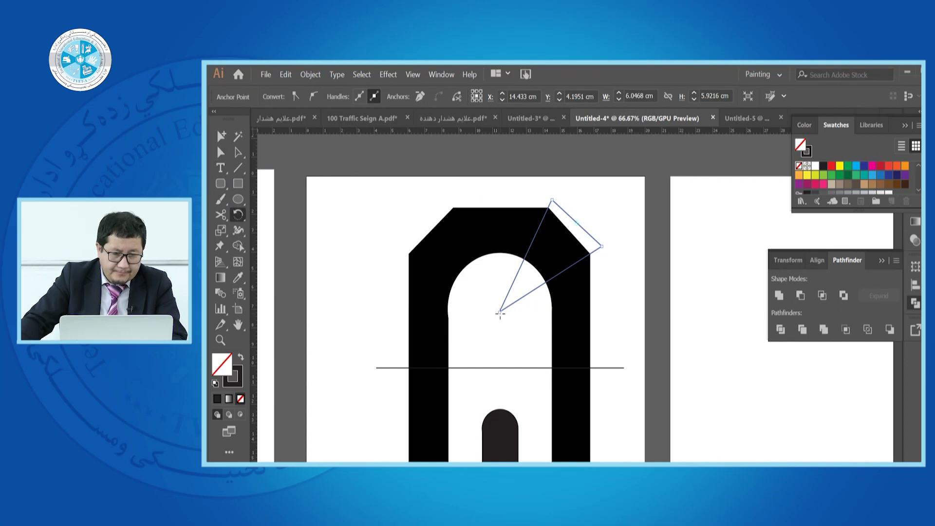
drag(551, 204, 371, 230)
click(238, 153)
key(ctrl+z)
click(596, 159)
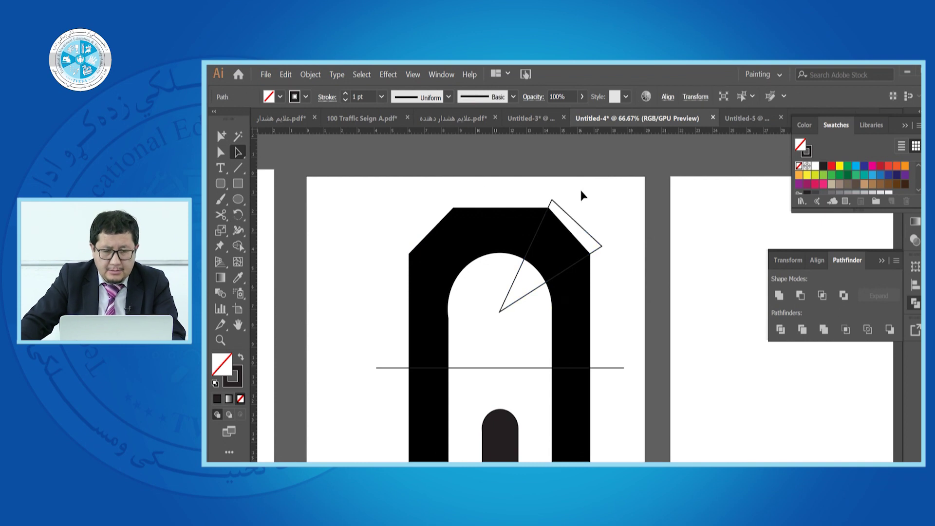
click(565, 209)
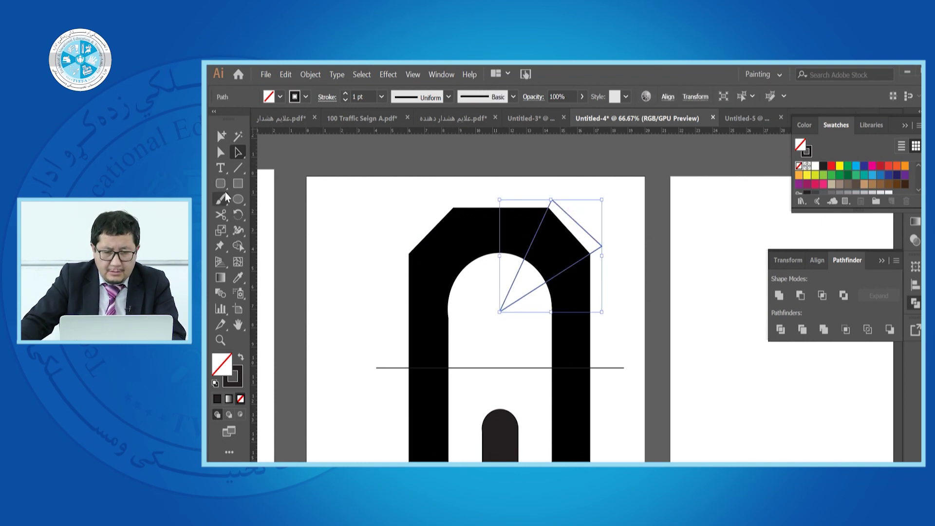
click(238, 213)
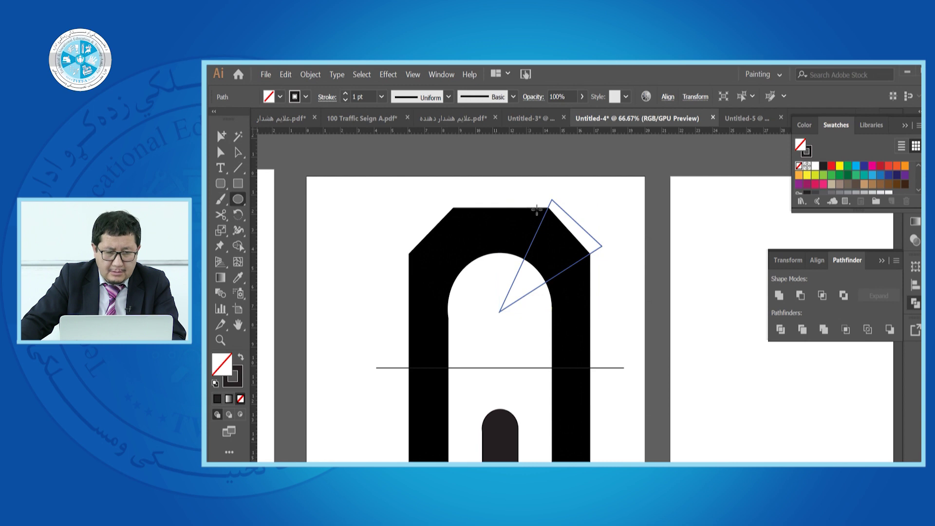
click(497, 312)
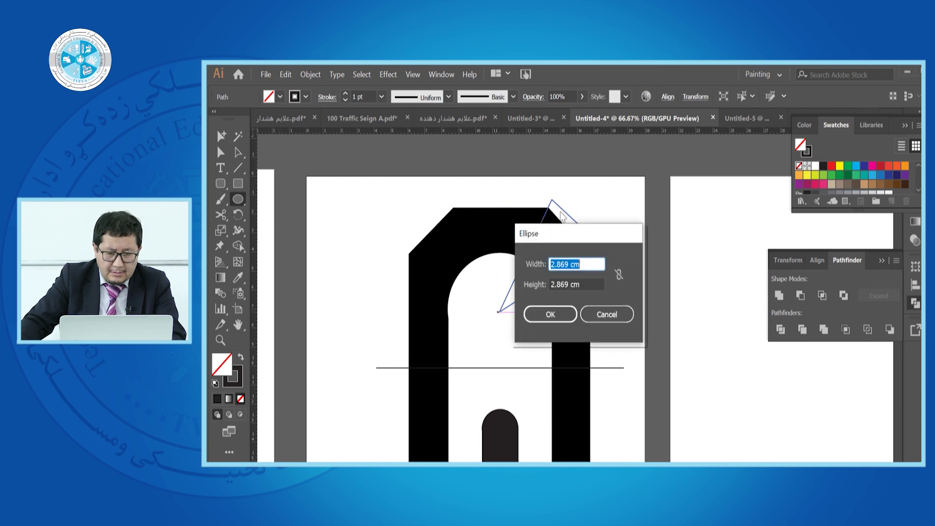
click(607, 314)
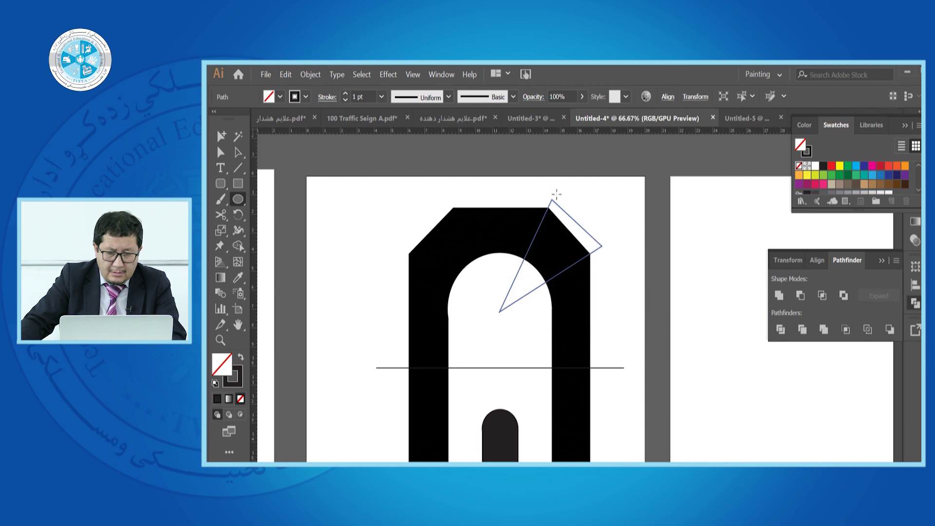
drag(550, 201, 476, 180)
key(ctrl+z)
Make a copy of the wedge rotated about its inner tip so that it spans the arch's upper-left corner.
click(237, 154)
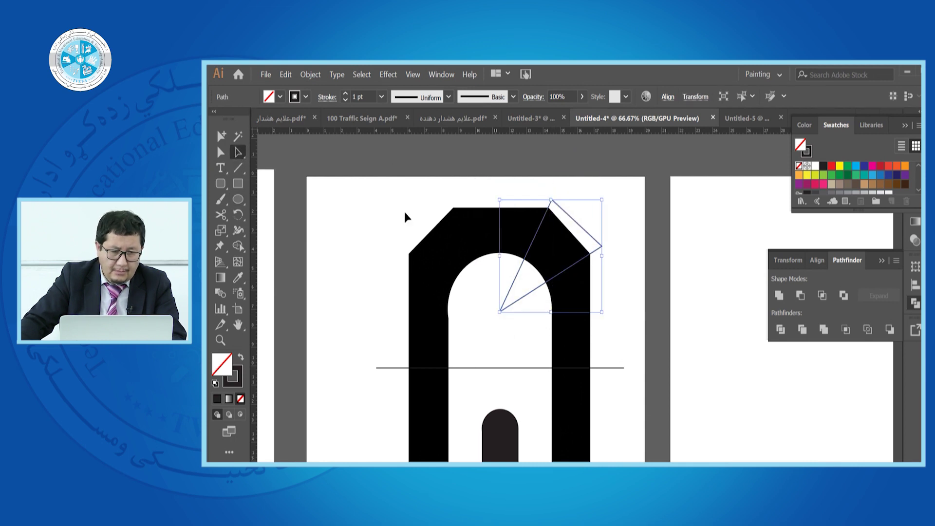
click(238, 215)
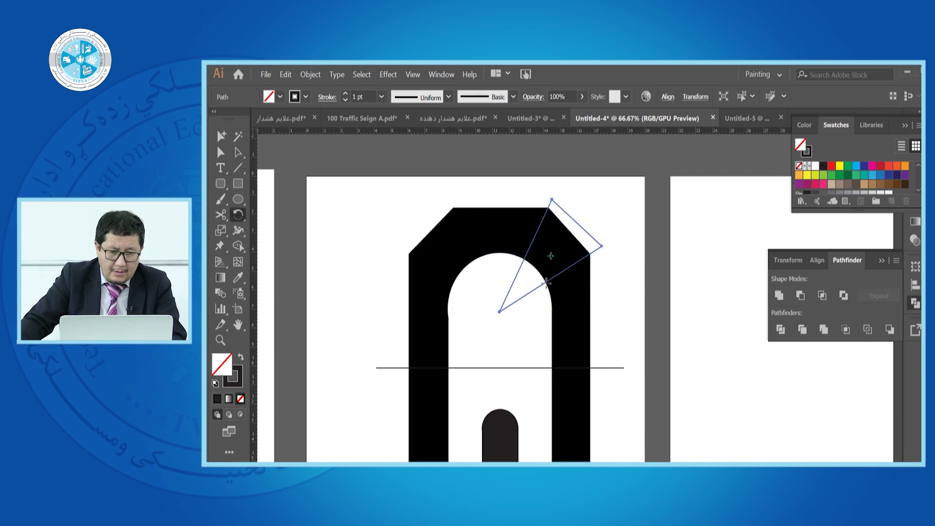
drag(552, 201, 371, 234)
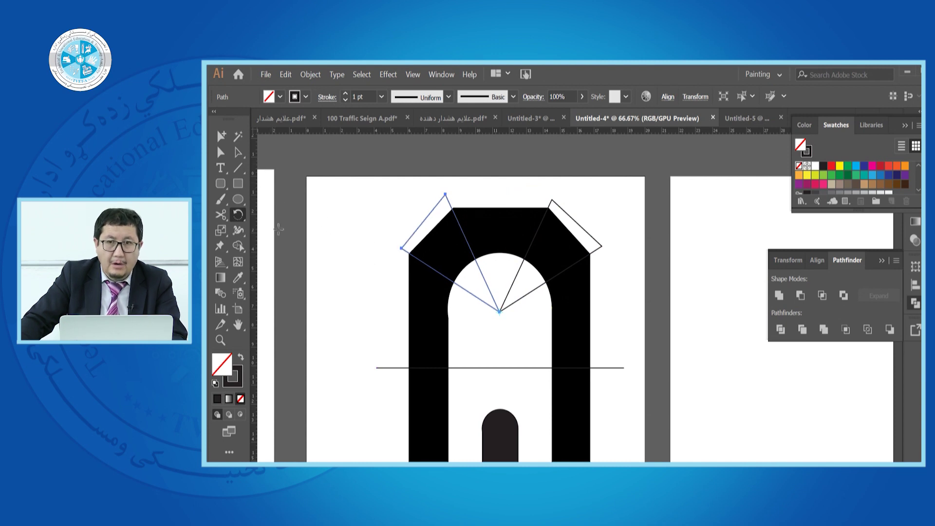
Select both wedges and the thin horizontal rectangle and set their stroke weight to 6 pt.
click(238, 152)
click(408, 205)
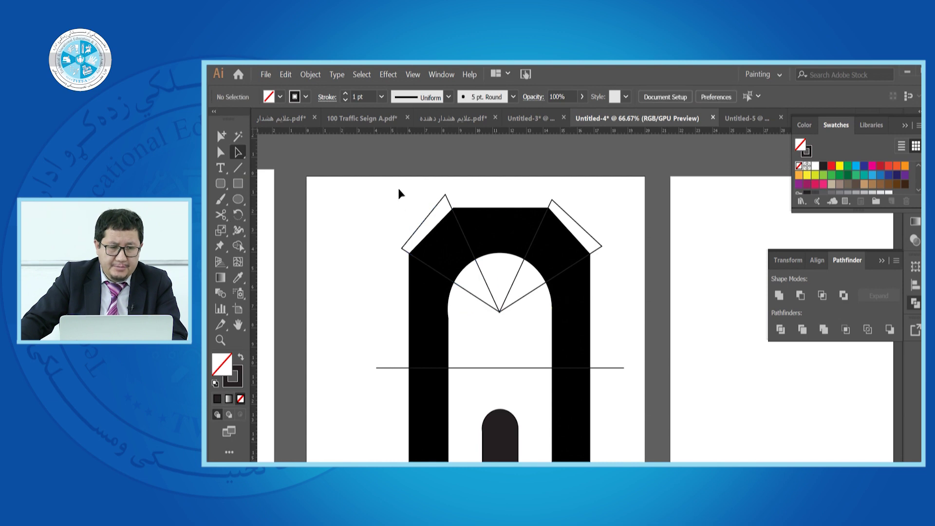
drag(440, 224, 560, 202)
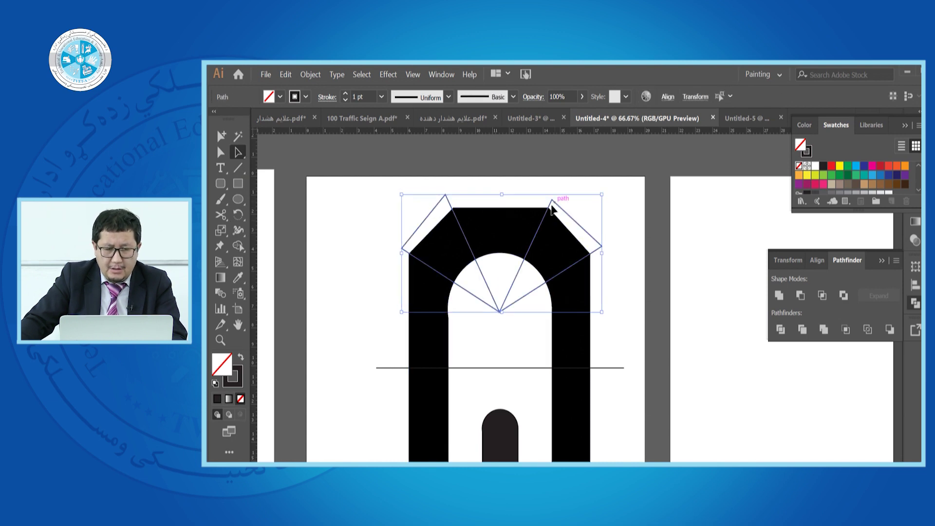
shift+click(381, 367)
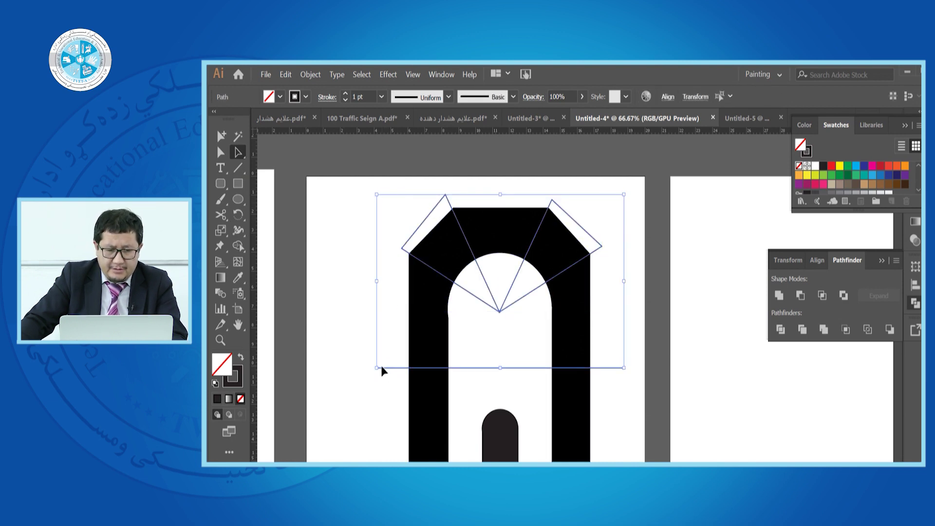
click(345, 95)
click(345, 95)
click(345, 95)
click(346, 95)
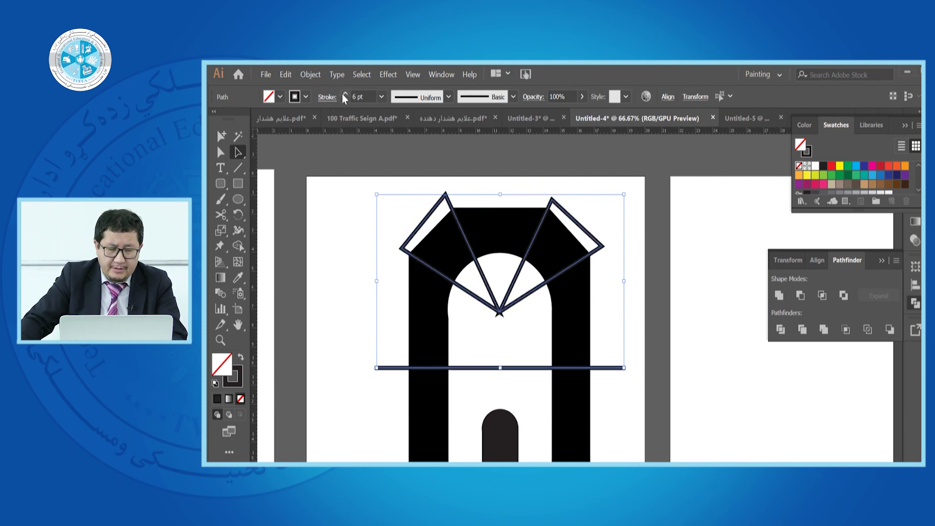
Expand the fill and stroke of the wedges and horizontal line, and apply Pathfinder Divide to the resulting outlines.
click(309, 77)
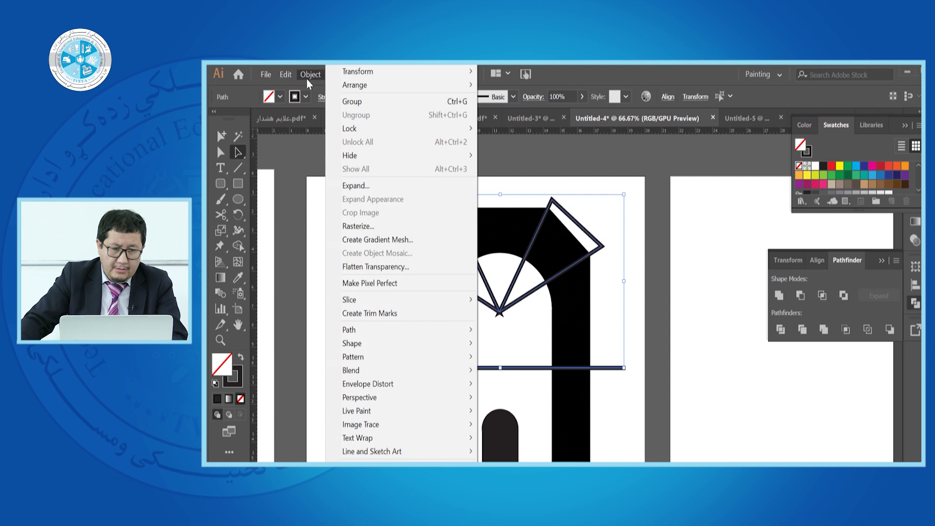
click(371, 186)
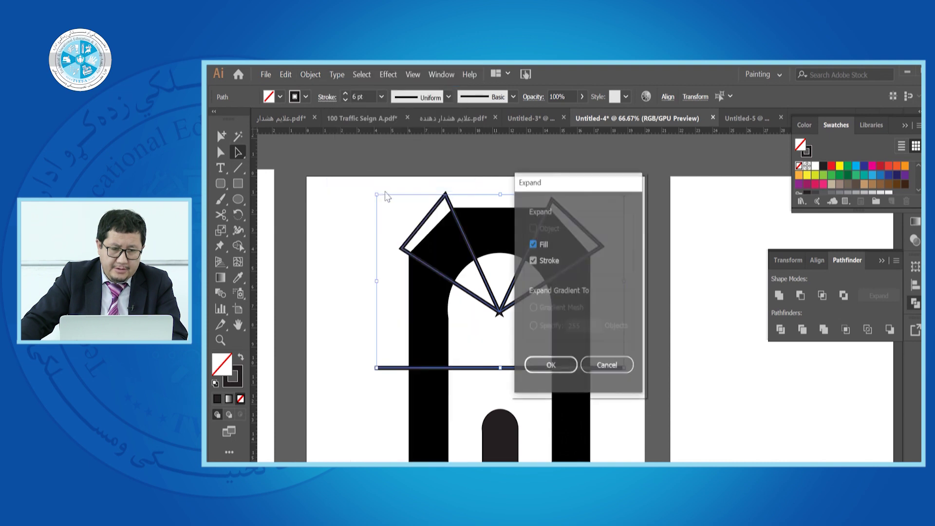
click(550, 364)
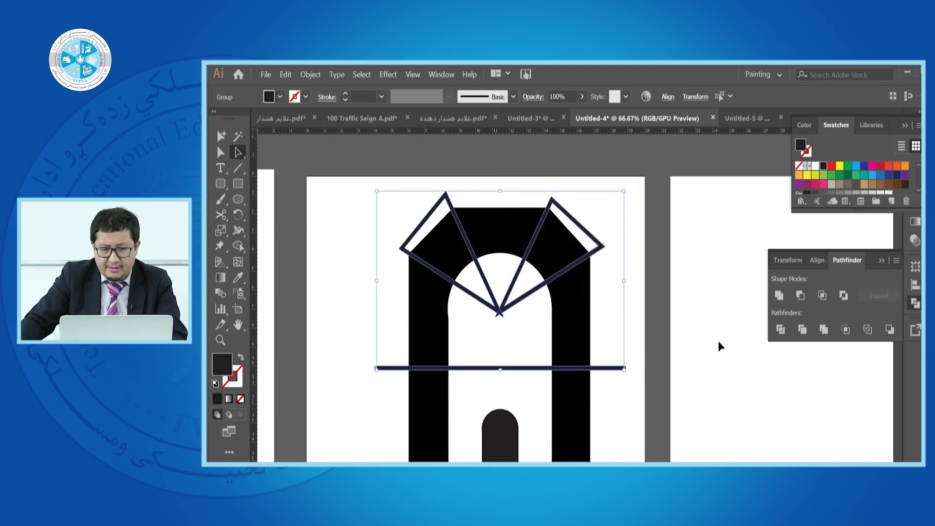
click(779, 329)
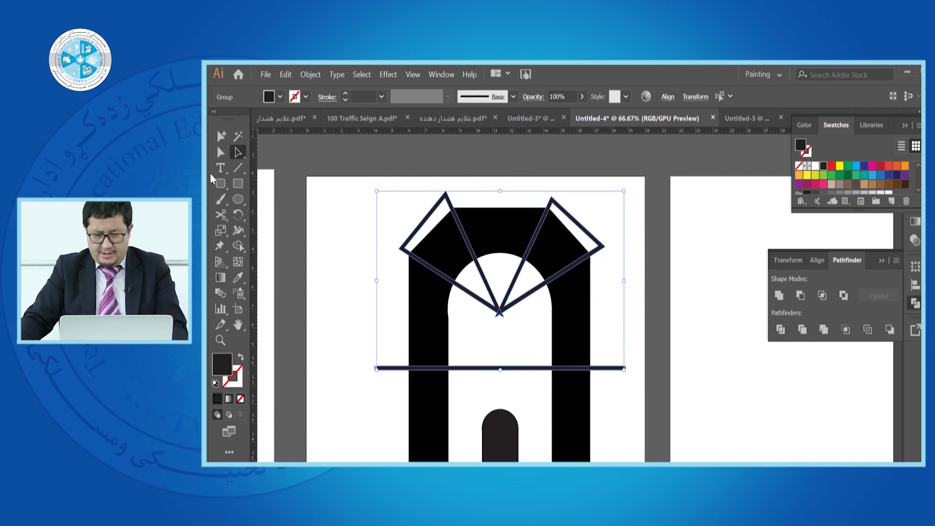
click(334, 193)
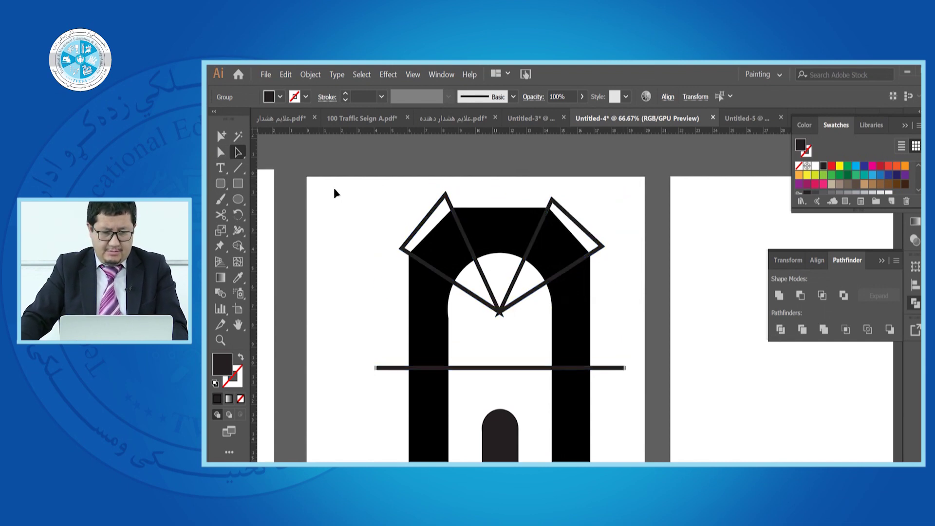
Move the small inner arch up so it sits just below the horizontal line.
scroll(384, 233, down, 1)
click(542, 338)
scroll(609, 333, down, 1)
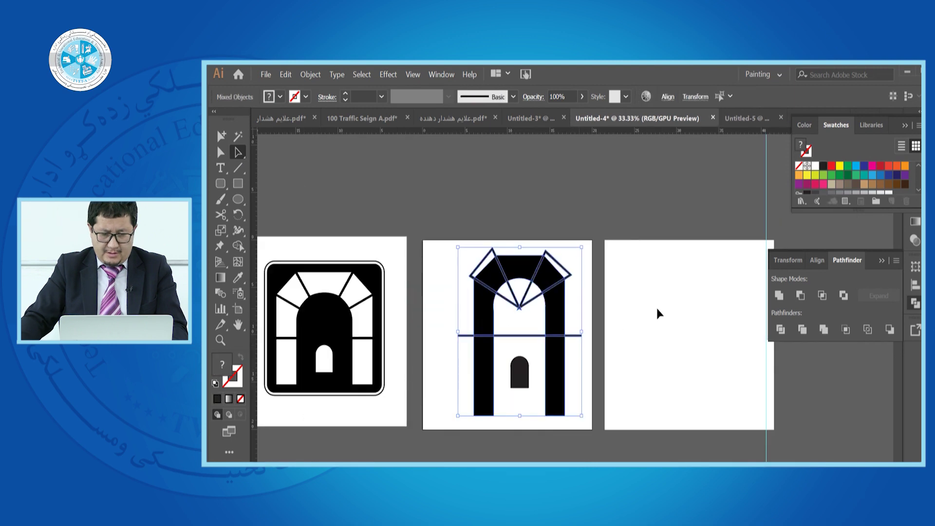
click(606, 337)
drag(520, 381, 520, 365)
click(644, 311)
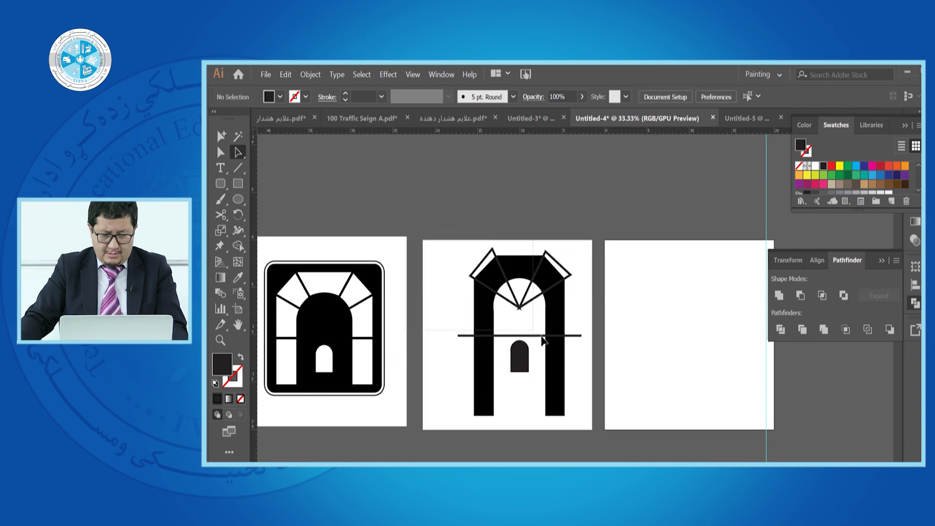
Divide the large arch with the expanded wedges and horizontal line using Pathfinder, and ungroup the pieces.
click(580, 337)
click(780, 330)
right_click(567, 307)
click(601, 403)
click(657, 350)
scroll(522, 292, up, 1)
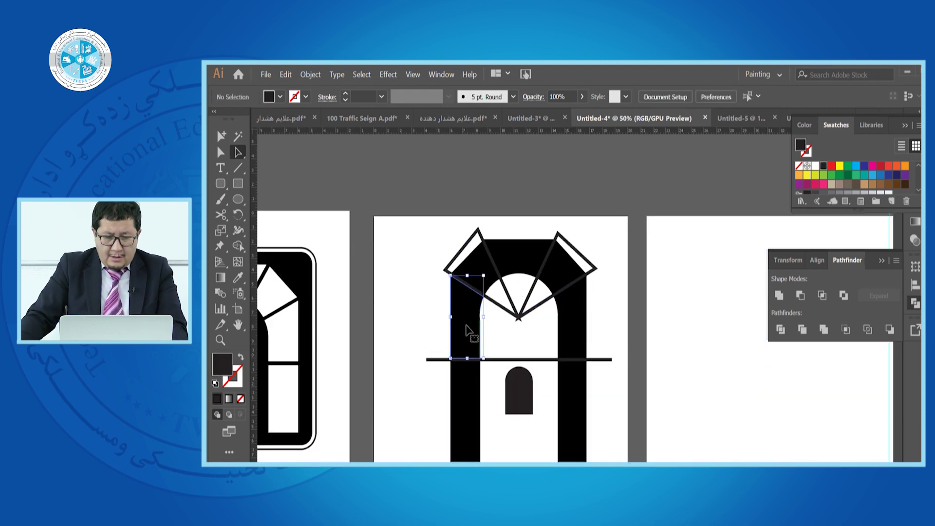
Move the arch blocks and small inner arch onto the empty artboard beside them, and delete the leftover wedge and line pieces.
click(476, 411)
shift+click(560, 408)
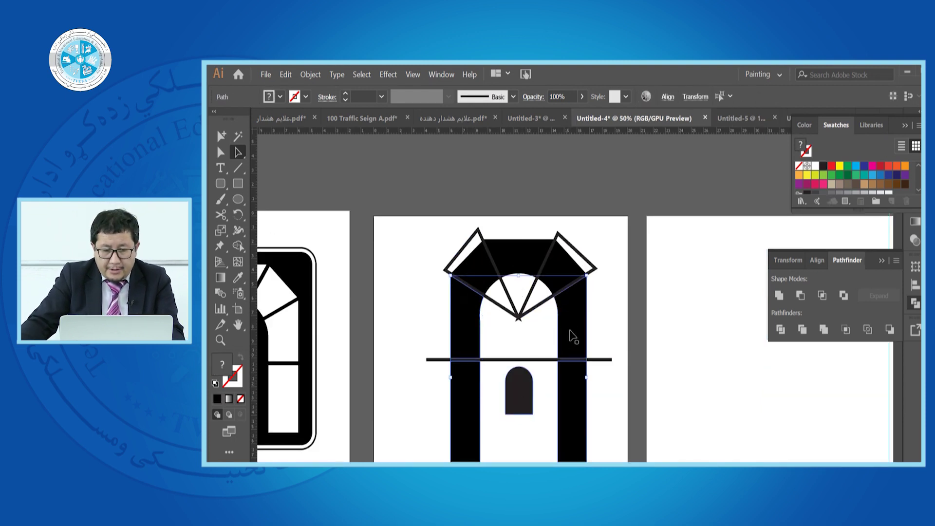
shift+click(535, 252)
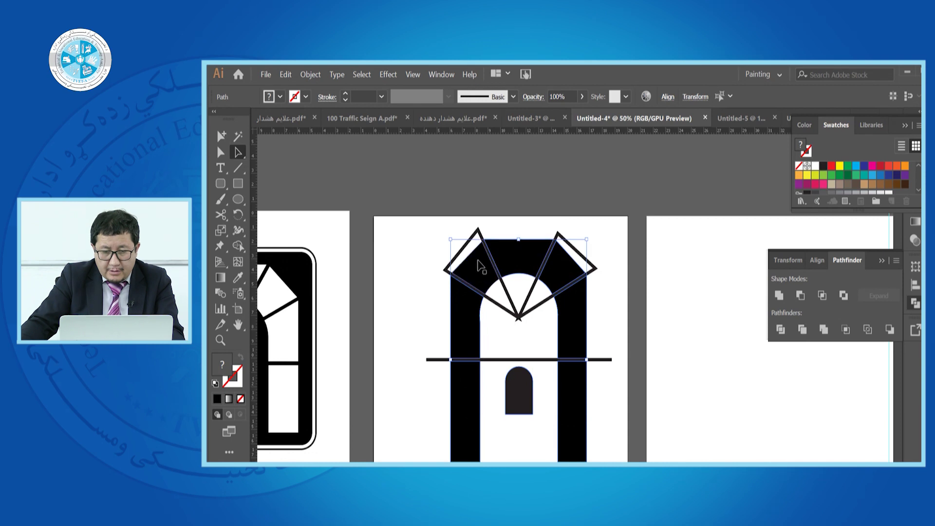
scroll(461, 282, down, 1)
drag(466, 305, 631, 306)
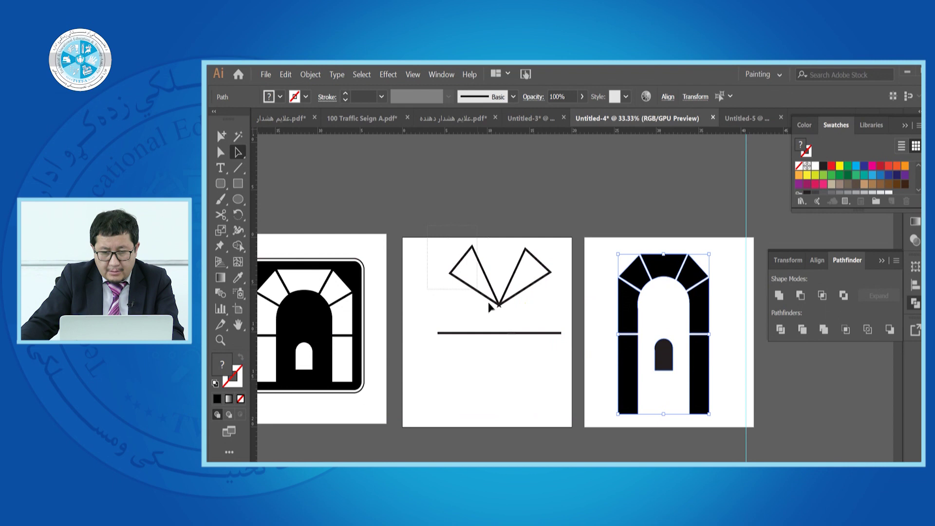
drag(562, 375, 563, 377)
key(Delete)
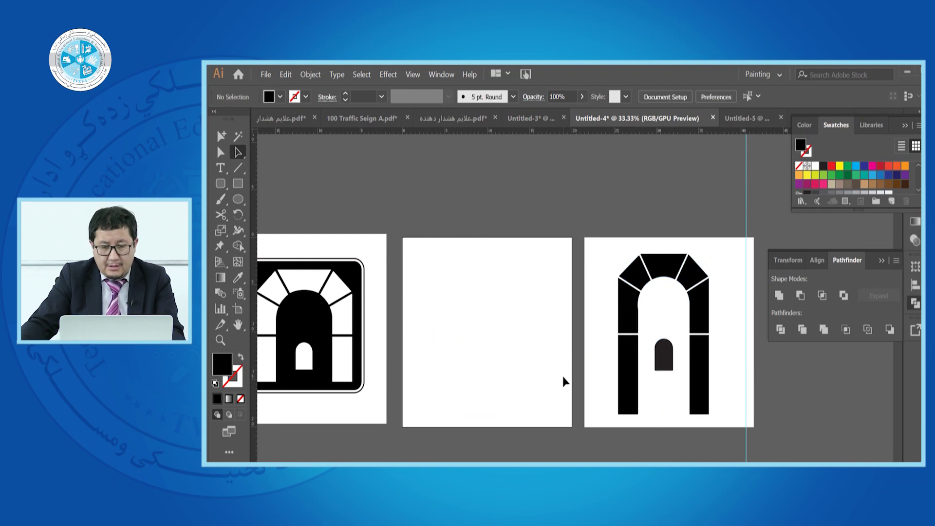
scroll(591, 379, up, 2)
scroll(653, 371, down, 3)
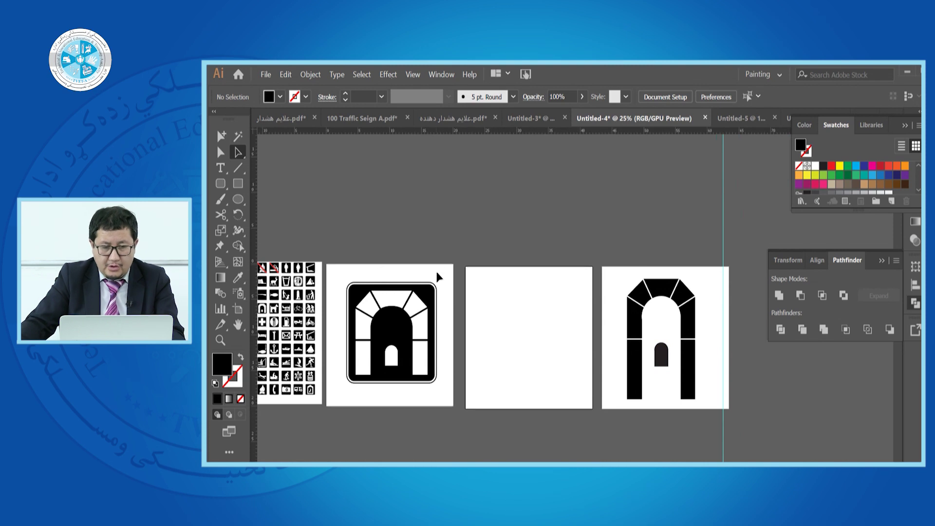
drag(429, 296, 549, 306)
key(ctrl+z)
click(468, 290)
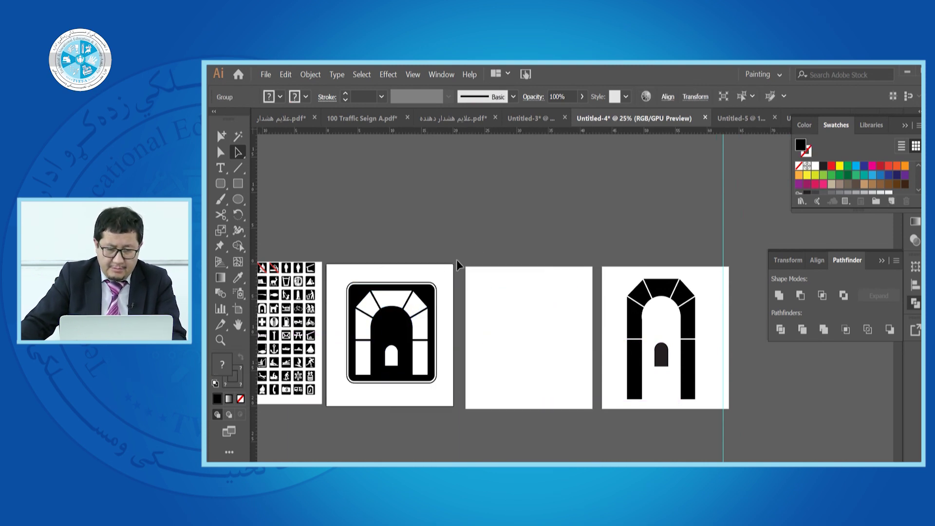
Draw a black rectangle about the size of the reference sign on the empty middle artboard and slightly round its corners.
drag(521, 337, 566, 376)
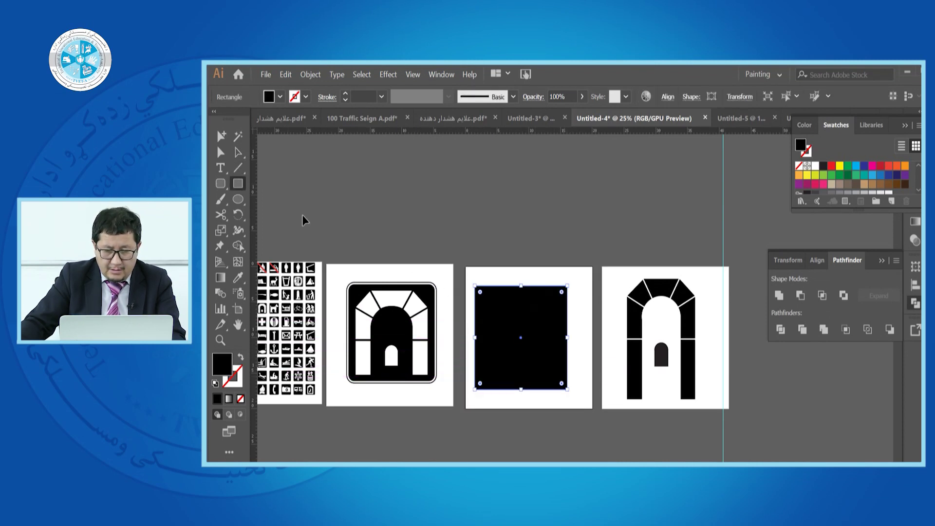
drag(486, 300, 477, 292)
click(501, 233)
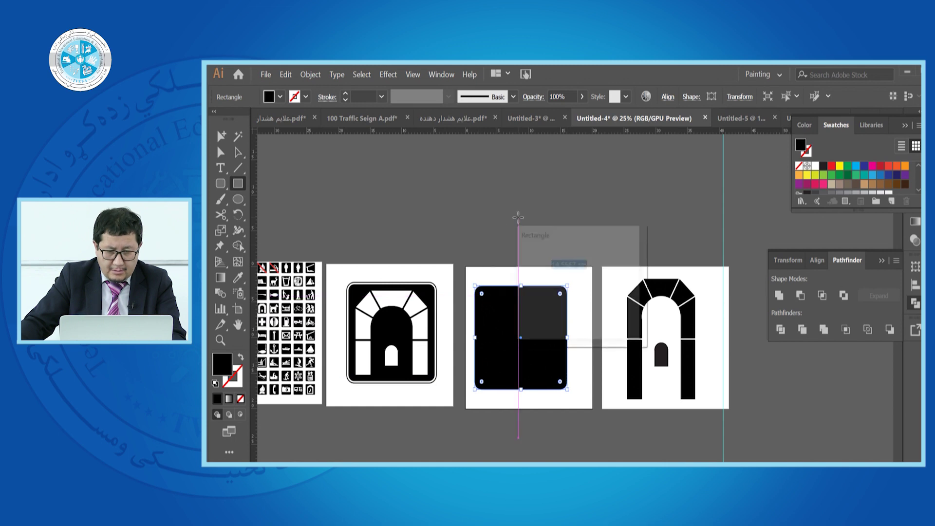
click(603, 314)
Shorten the arch's two legs by raising their bottom ends to just below the small inner arch.
click(238, 152)
click(609, 243)
drag(619, 387, 724, 417)
drag(664, 399, 662, 374)
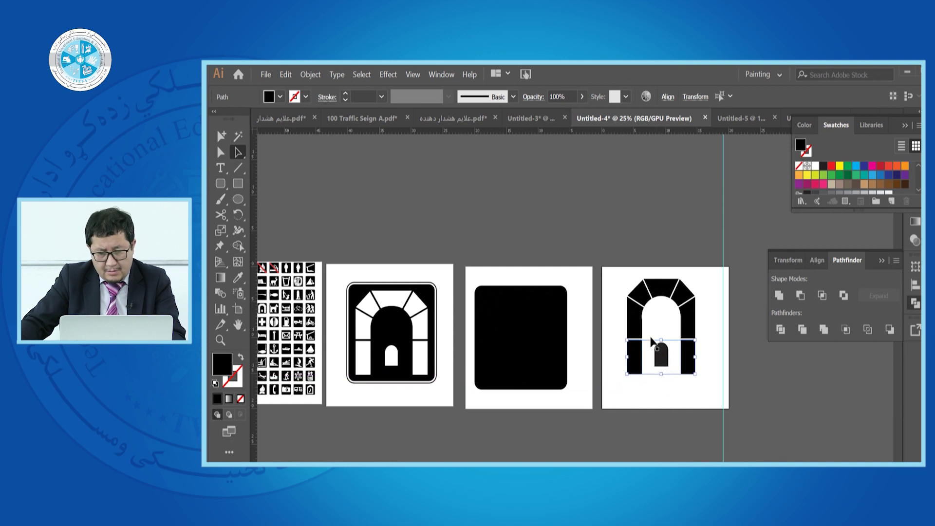
click(602, 216)
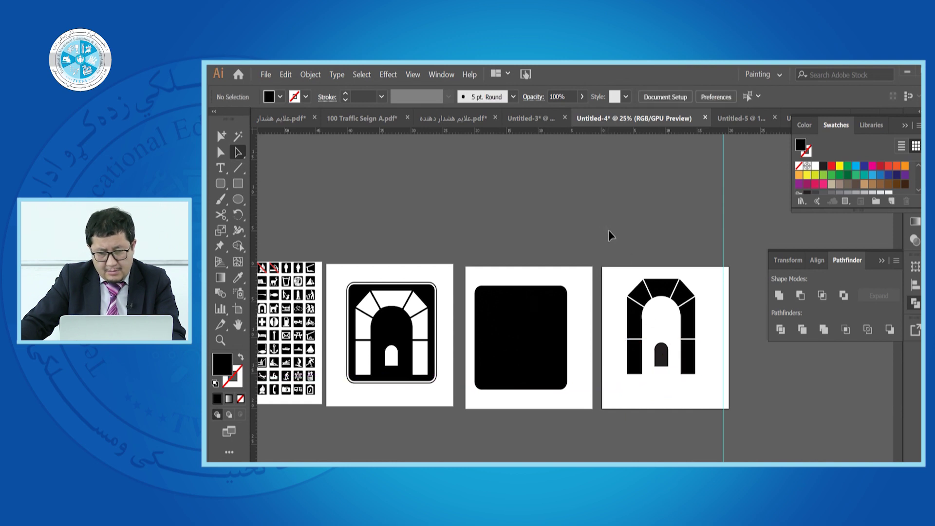
Try shifting the lower leg blocks and small inner arch slightly up, and undo back to before the black rectangle.
drag(609, 324, 724, 398)
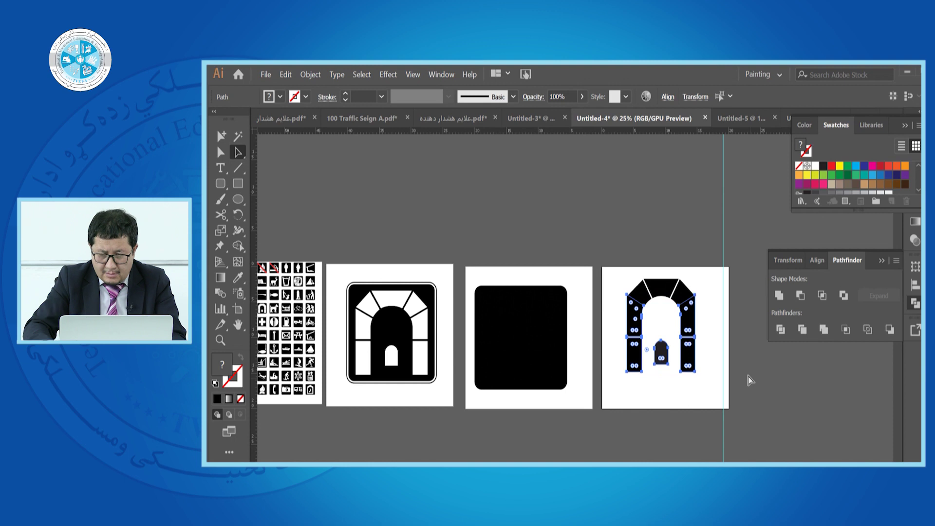
key(ctrl+z)
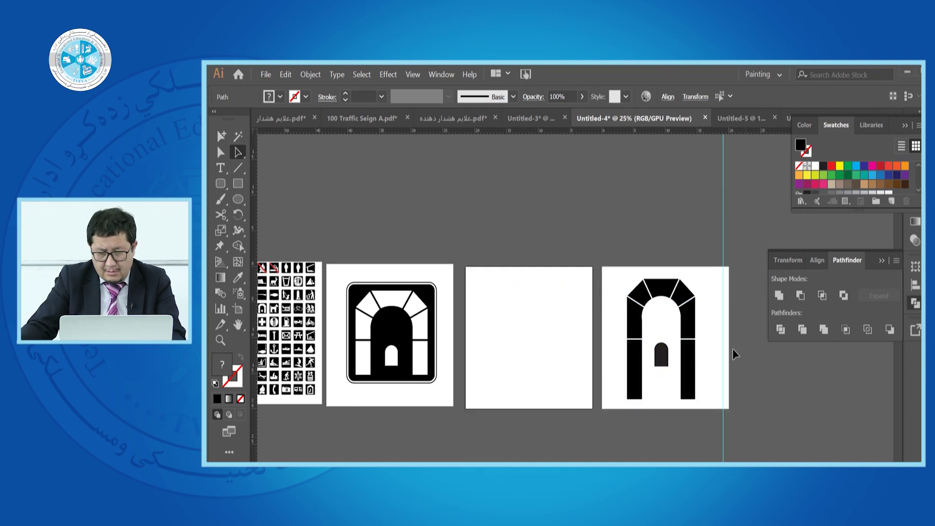
click(732, 349)
Redo the black rectangle, its rounded corners and the shortening of the arch legs.
click(286, 75)
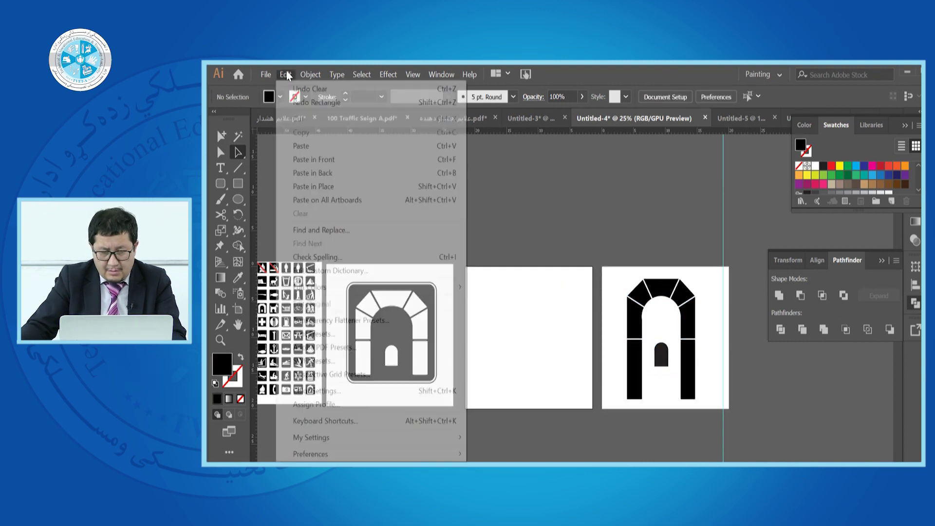
click(311, 101)
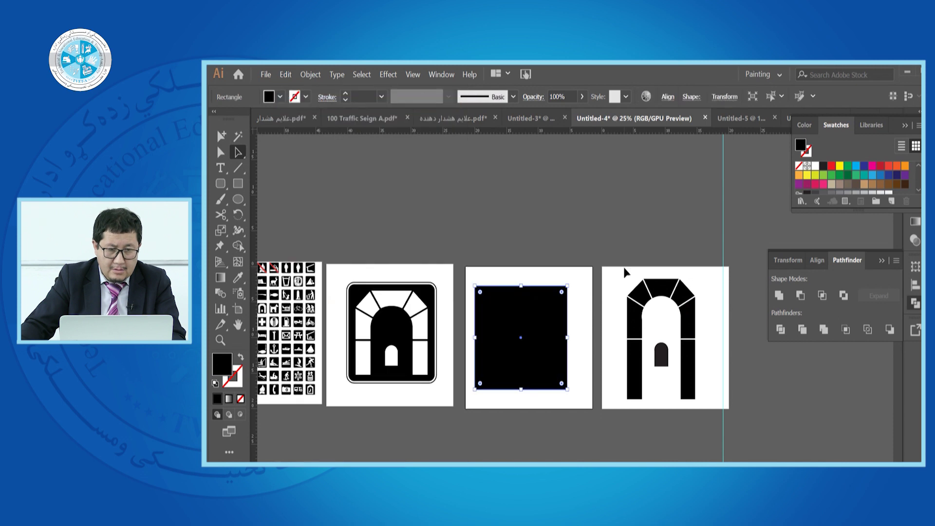
click(285, 75)
click(323, 101)
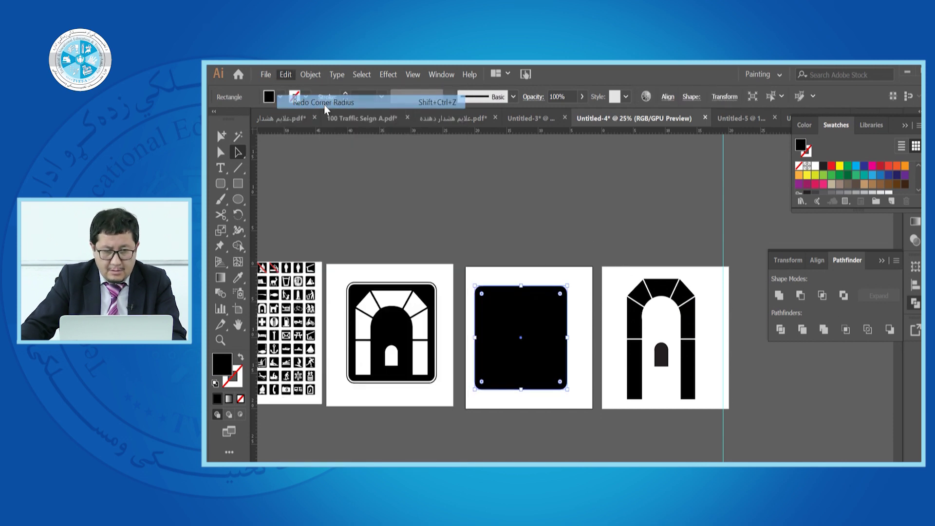
click(286, 74)
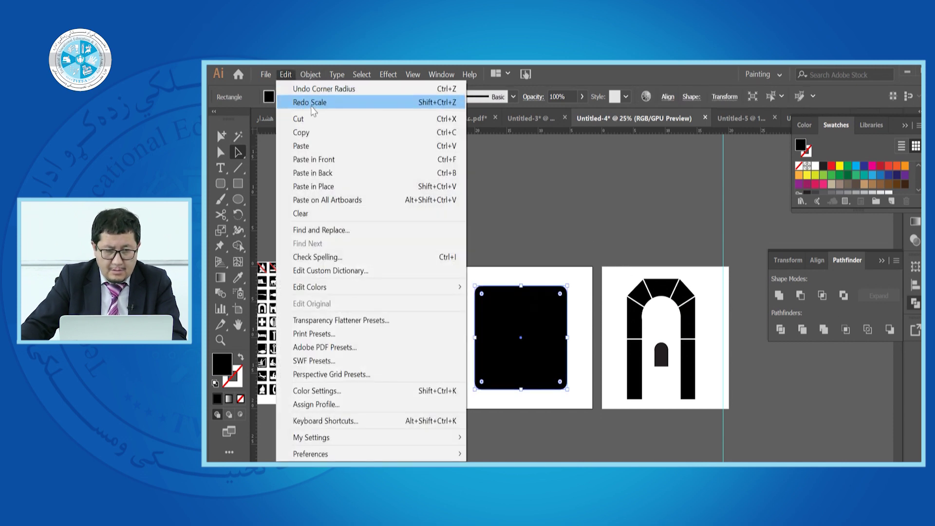
click(311, 101)
click(730, 292)
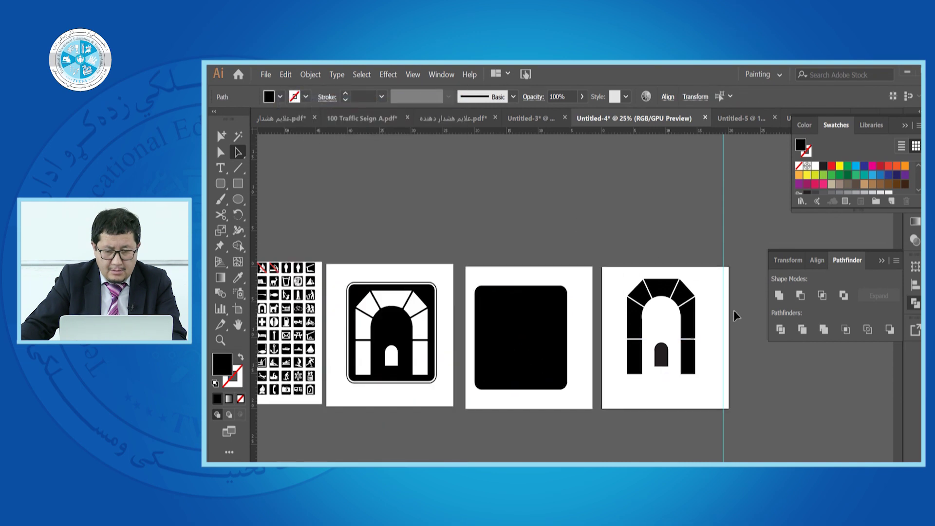
key(v)
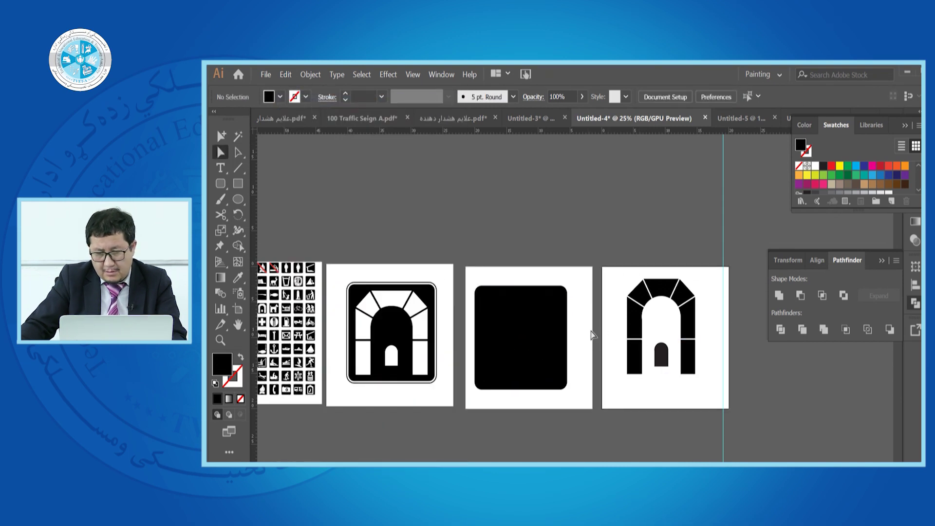